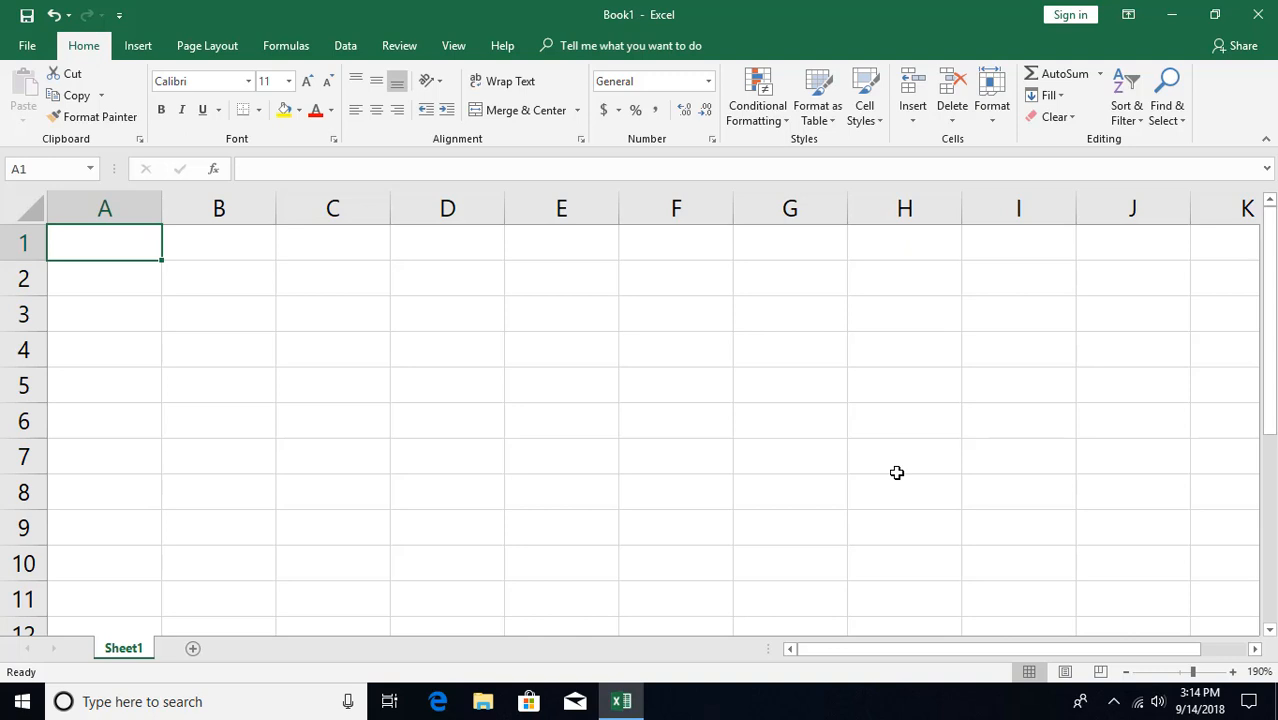
Enter 10, 4 and 20 in cells A1 through A3.
{"action": "type", "text": "10"}
{"action": "key", "text": "Return"}
{"action": "type", "text": "4"}
{"action": "key", "text": "Return"}
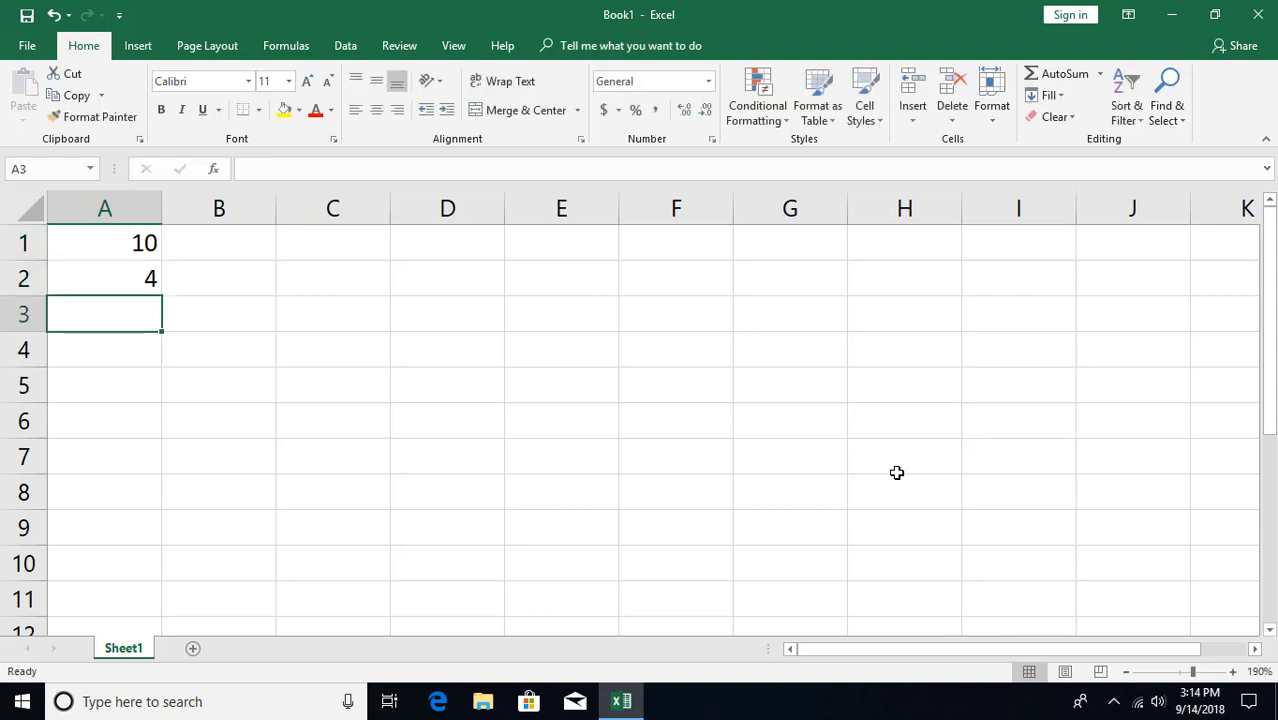
{"action": "type", "text": "20"}
{"action": "key", "text": "Return"}
{"action": "key", "text": "Return"}
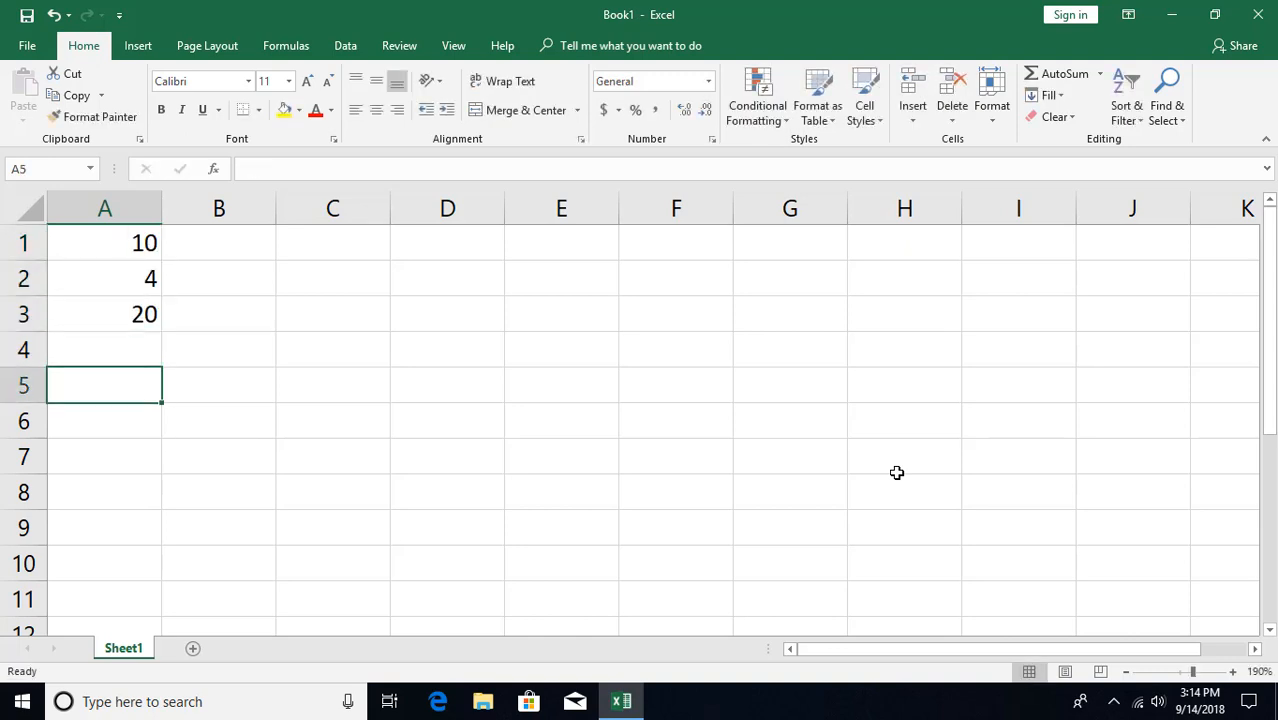
Enter =A1+A2+A3 in A5 using arrow-key references, giving 34.
{"action": "type", "text": "="}
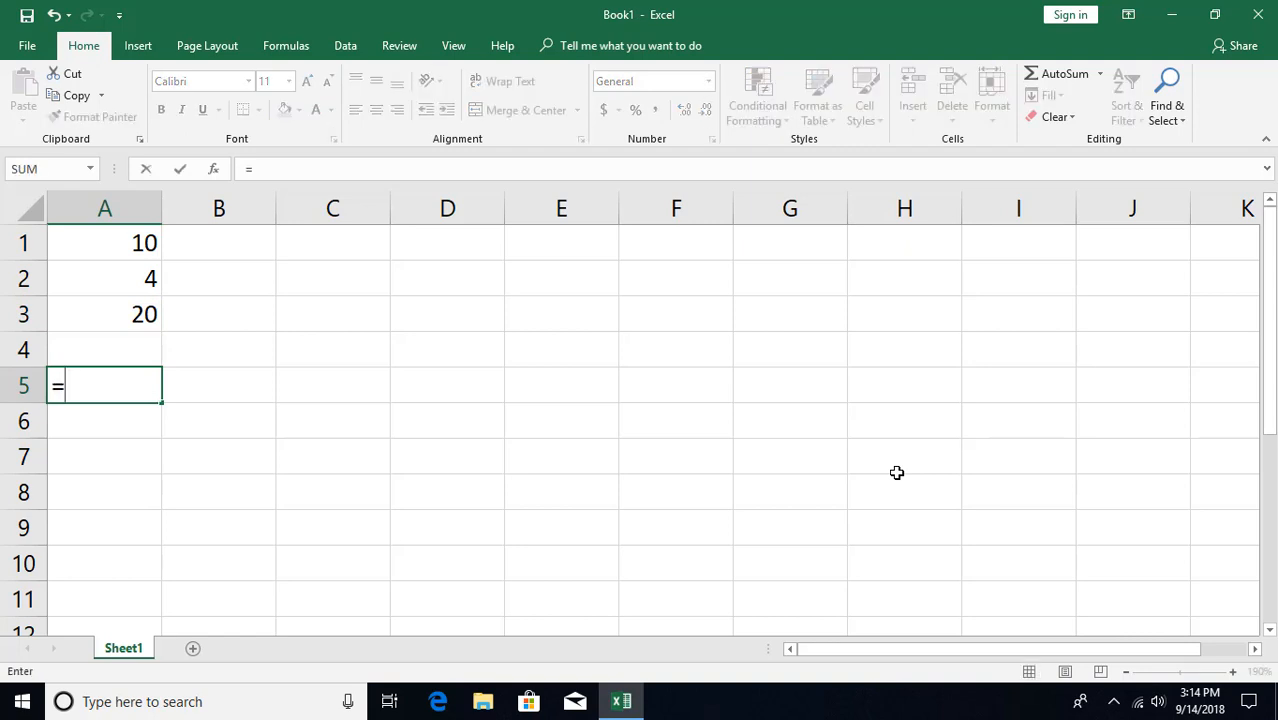
{"action": "key", "text": "Up"}
{"action": "key", "text": "Up"}
{"action": "key", "text": "Up"}
{"action": "key", "text": "Up"}
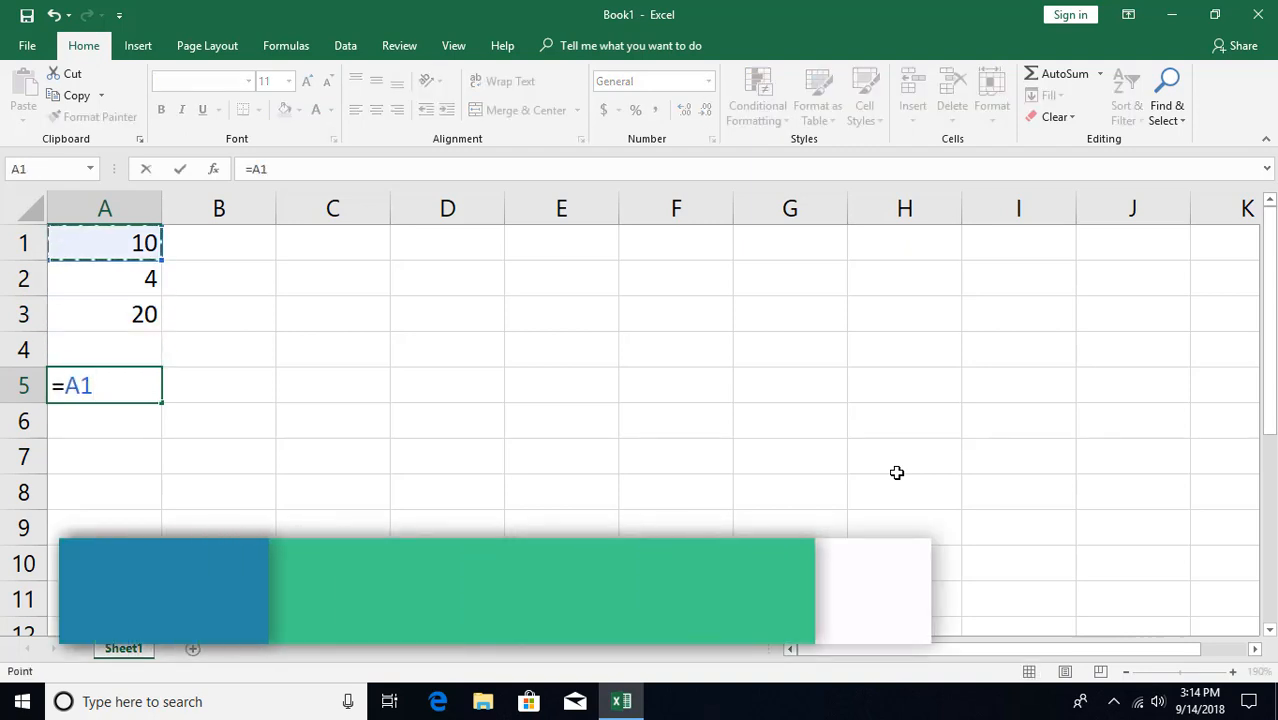
{"action": "type", "text": "+"}
{"action": "key", "text": "Up"}
{"action": "key", "text": "Up"}
{"action": "key", "text": "Up"}
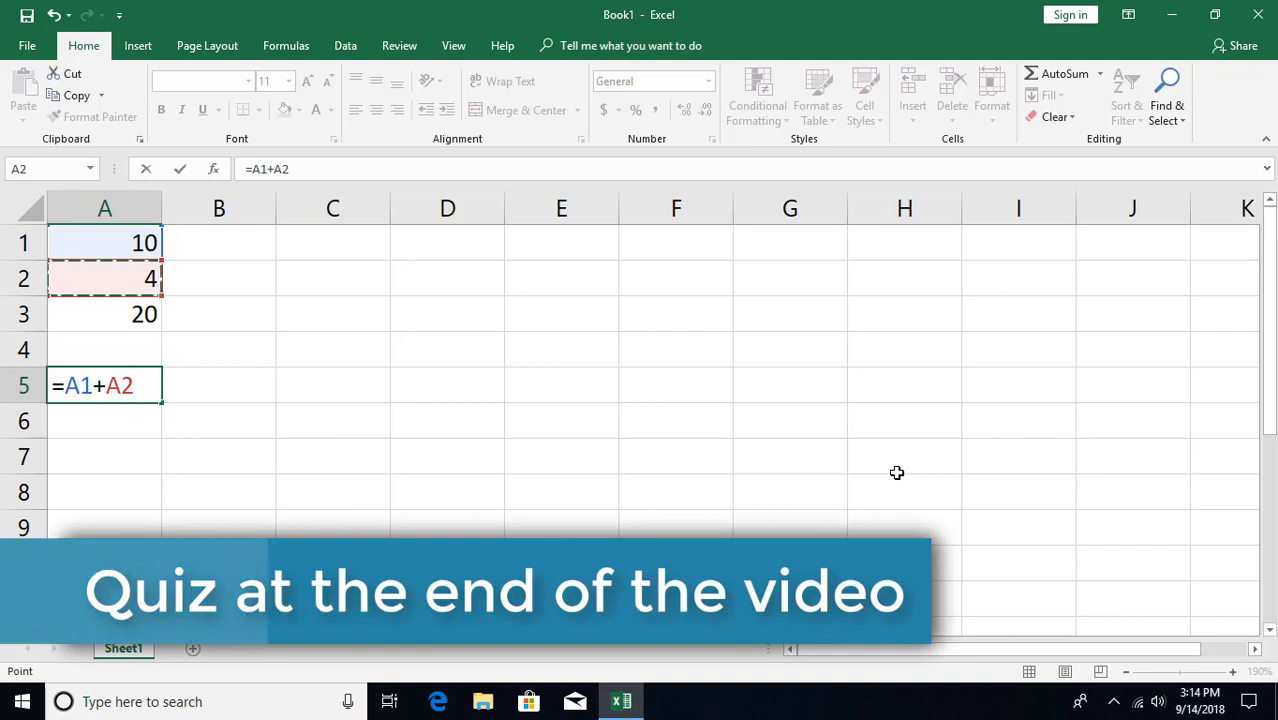
{"action": "type", "text": "+"}
{"action": "key", "text": "Up"}
{"action": "key", "text": "Up"}
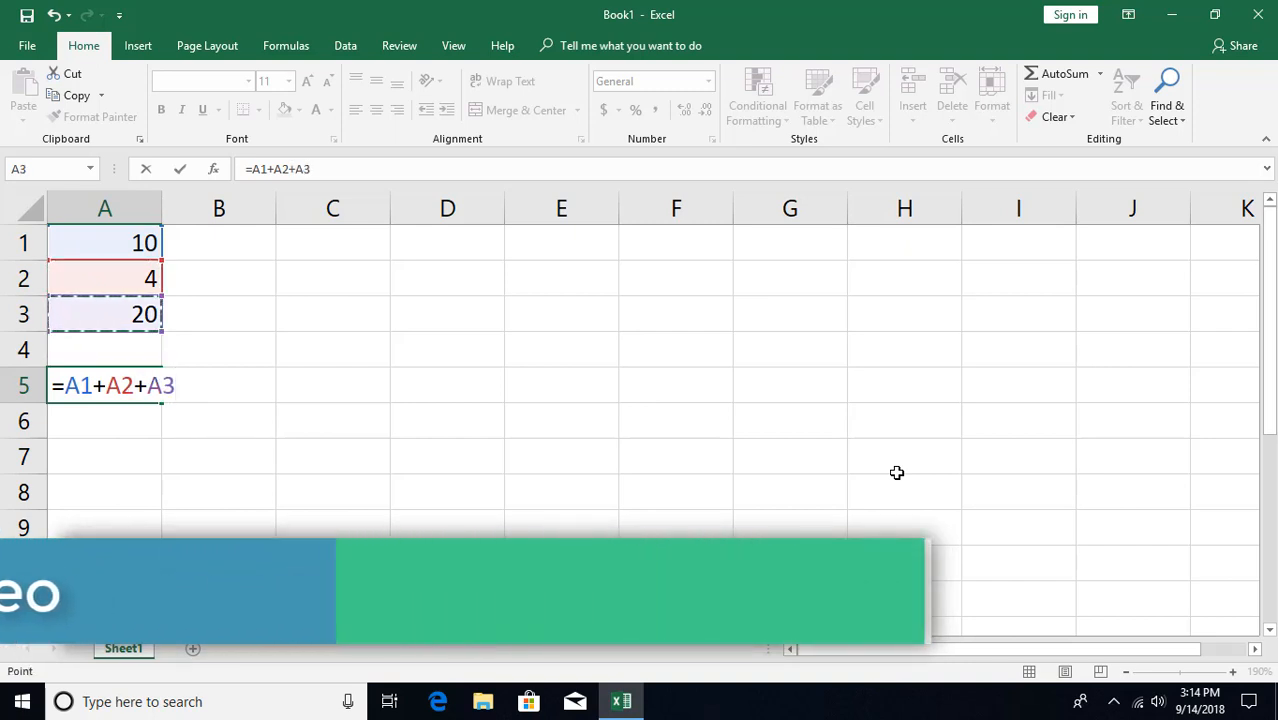
{"action": "key", "text": "Return"}
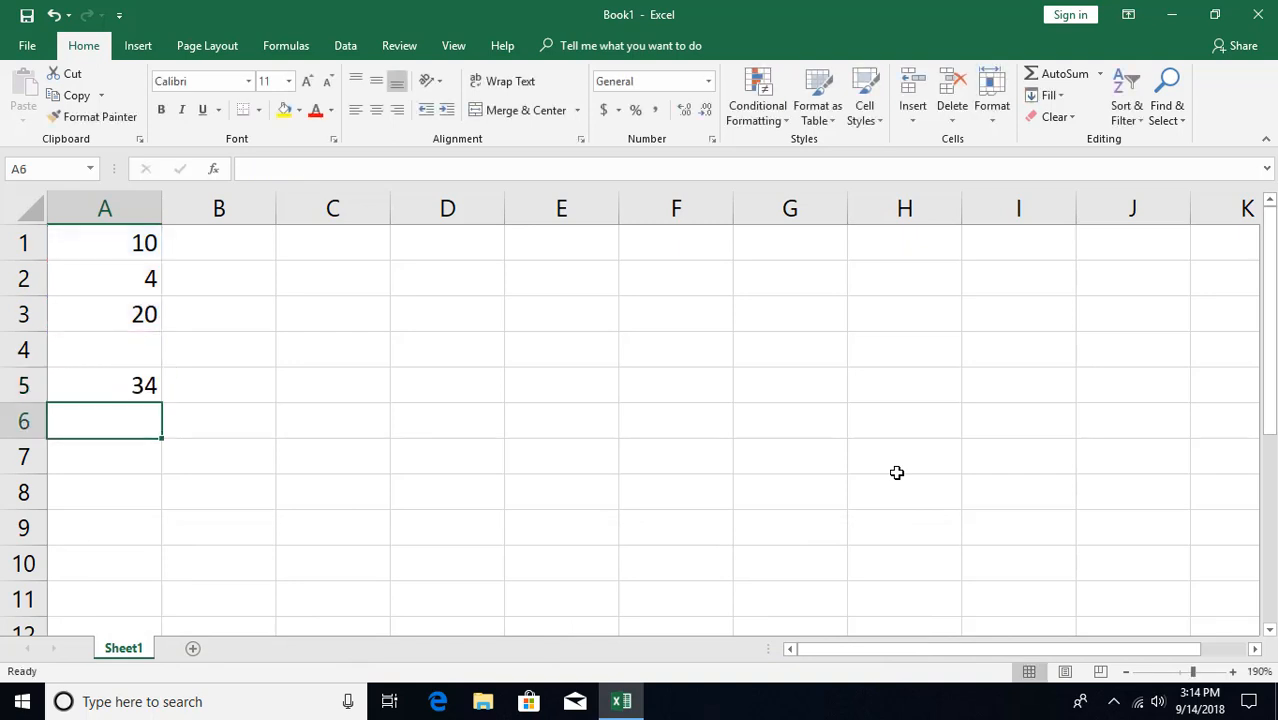
{"action": "key", "text": "Up"}
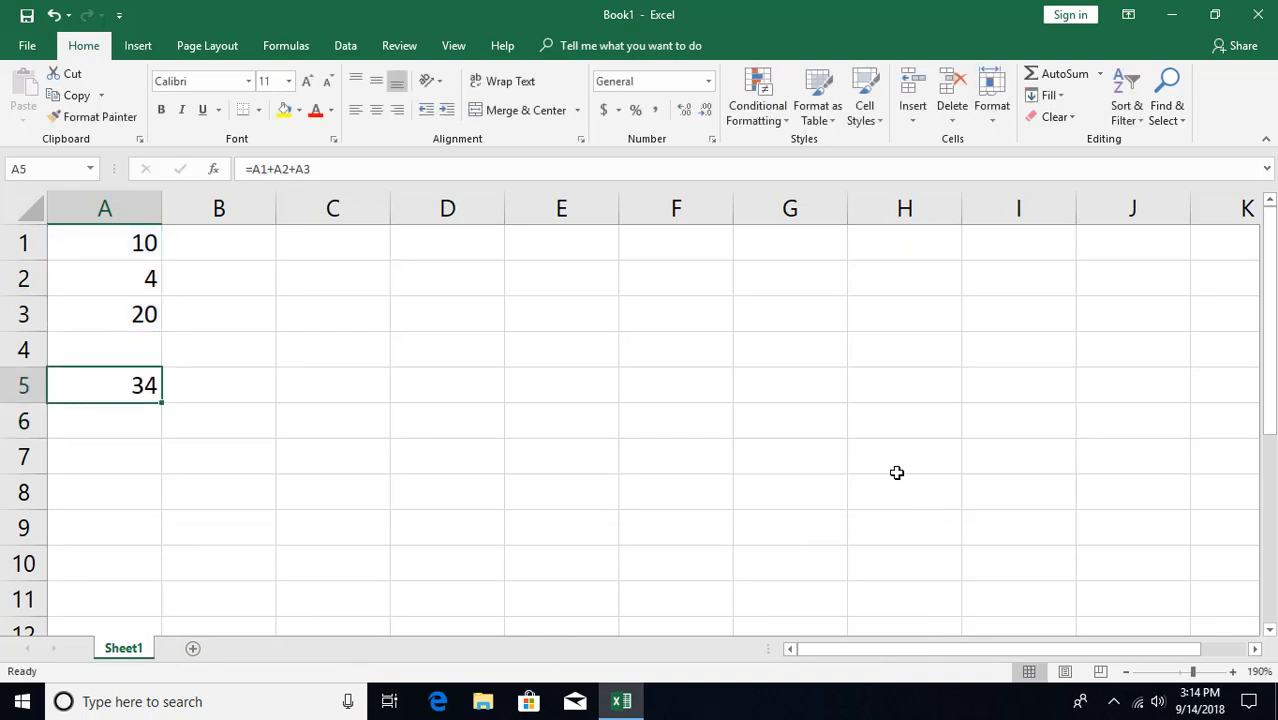
{"action": "key", "text": "Right"}
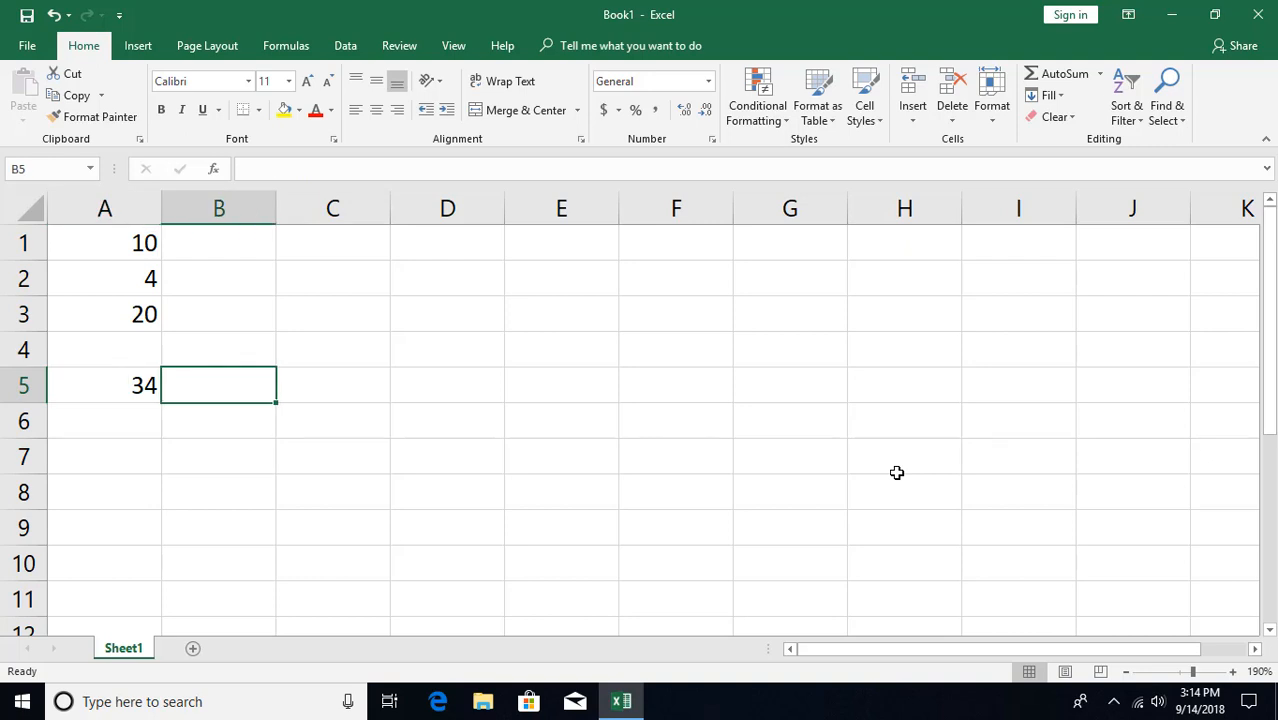
Enter =SUM(A1,A2,A3) in B5 by clicking each cell as an argument, showing 34.
{"action": "type", "text": "="}
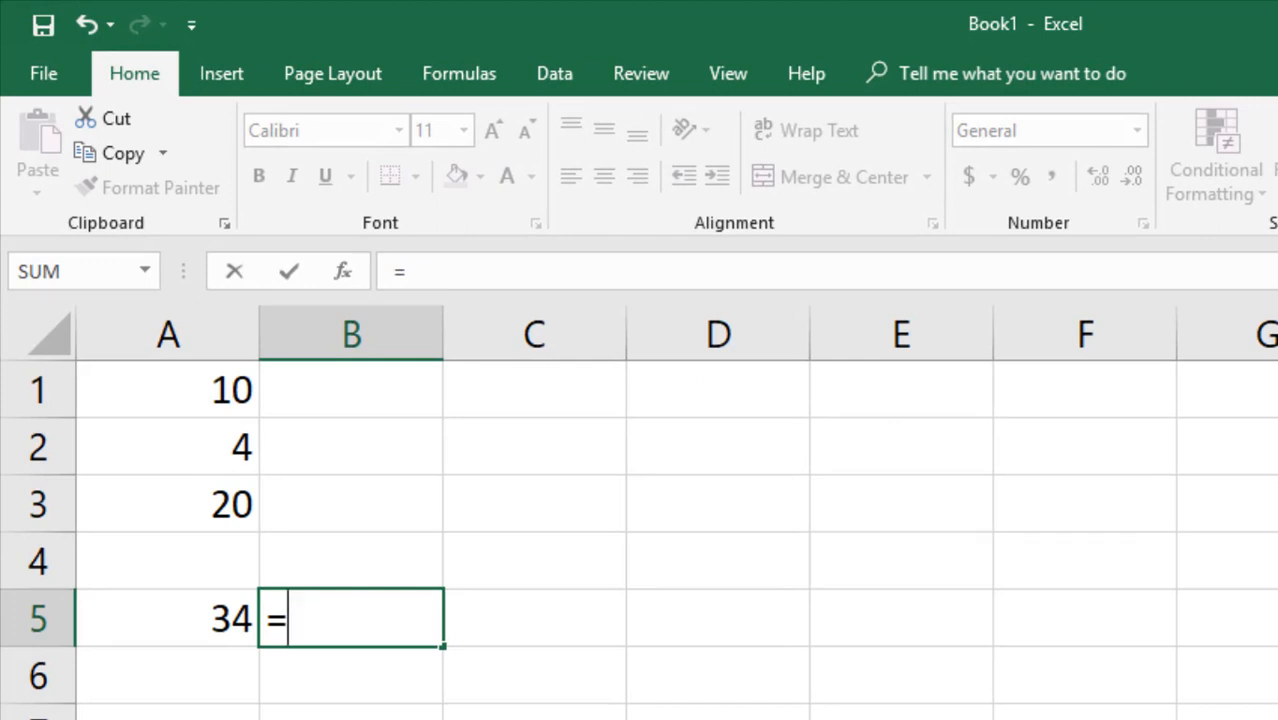
{"action": "type", "text": "s"}
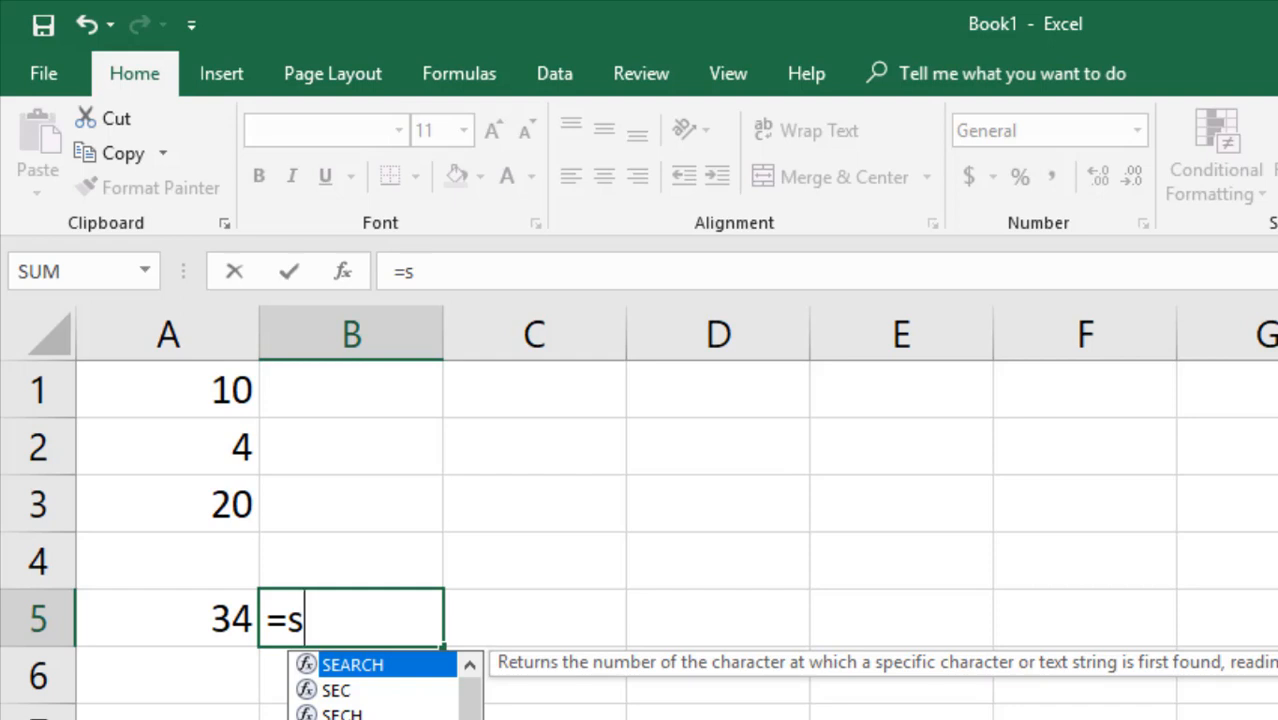
{"action": "type", "text": "um"}
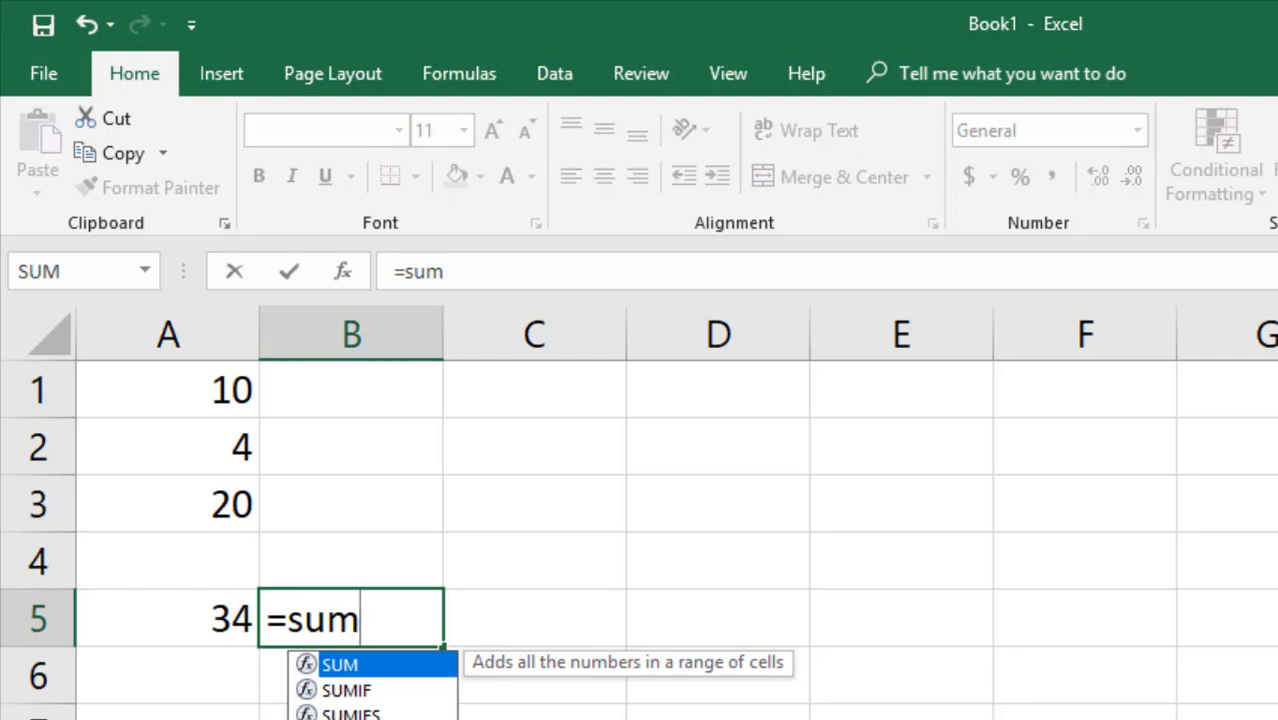
{"action": "type", "text": "("}
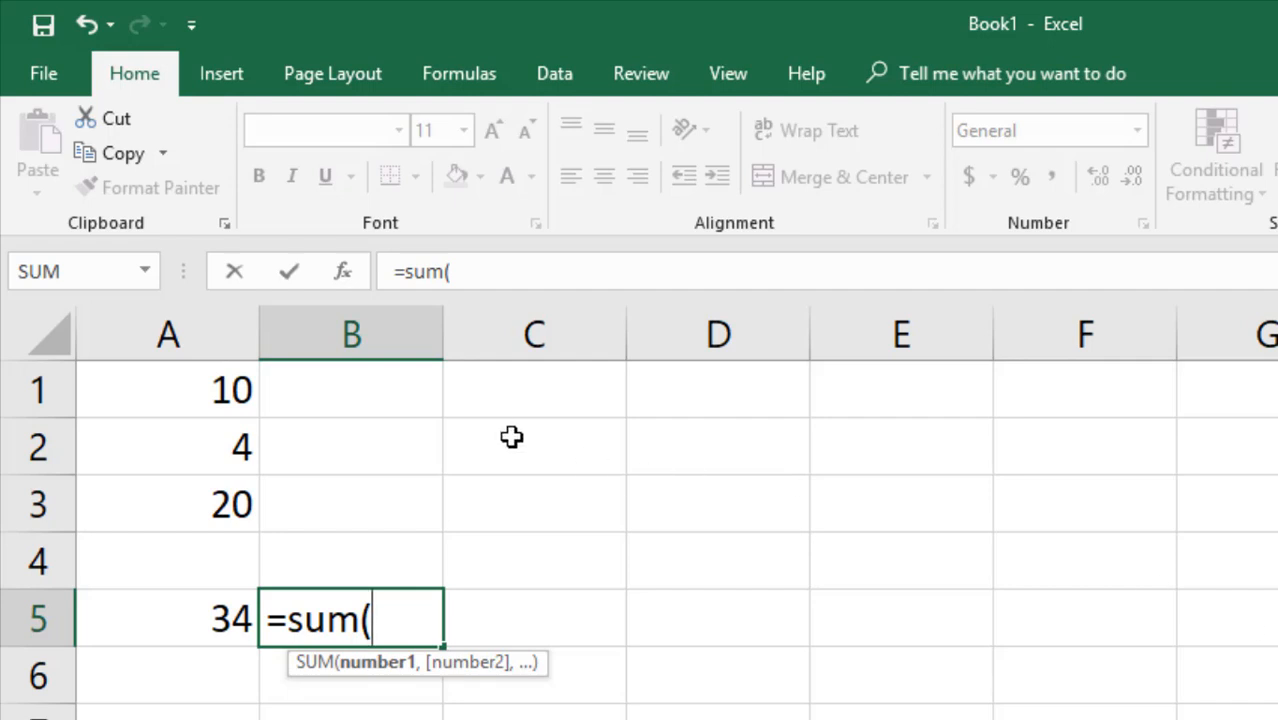
{"action": "left_click", "coordinate": [190, 397]}
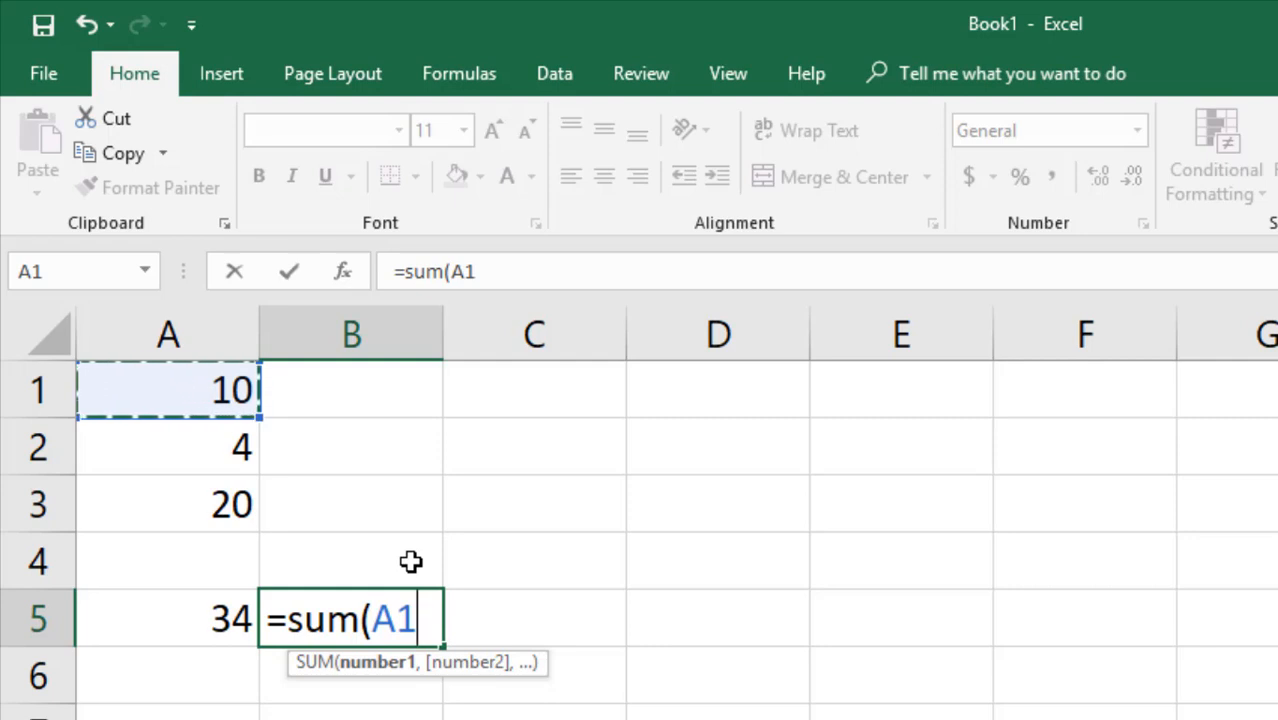
{"action": "type", "text": ","}
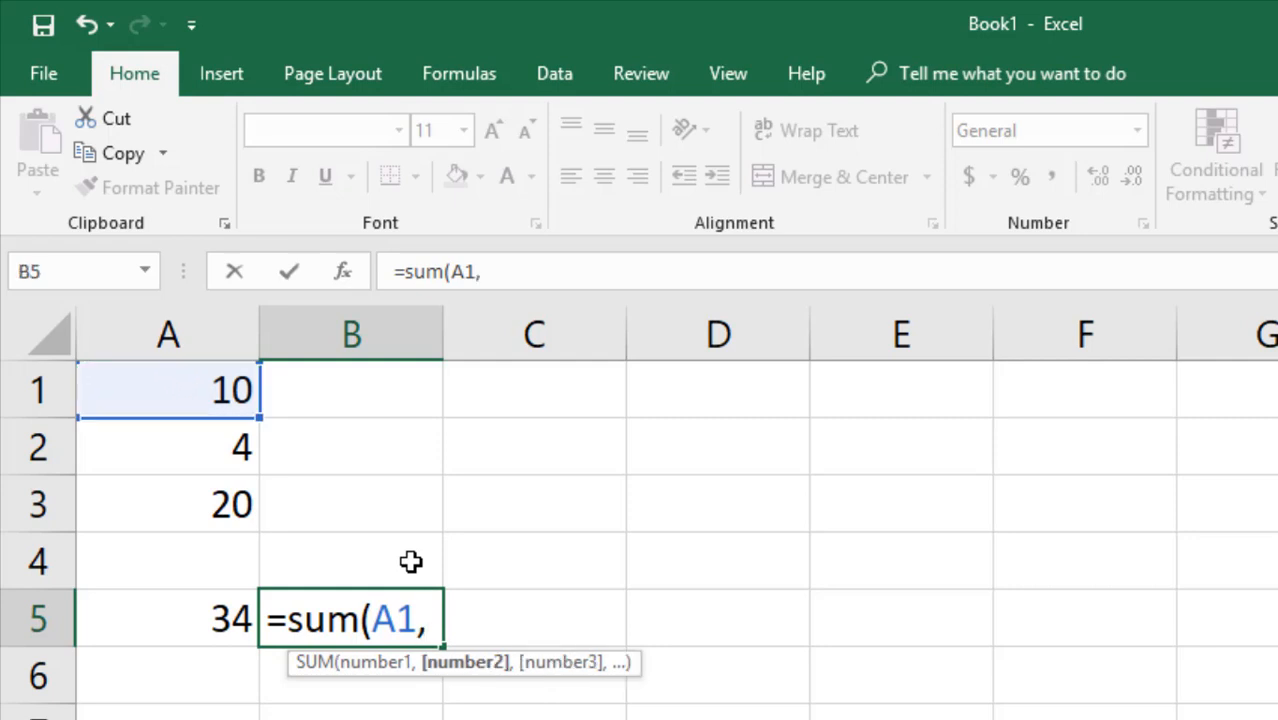
{"action": "left_click", "coordinate": [198, 449]}
{"action": "type", "text": ","}
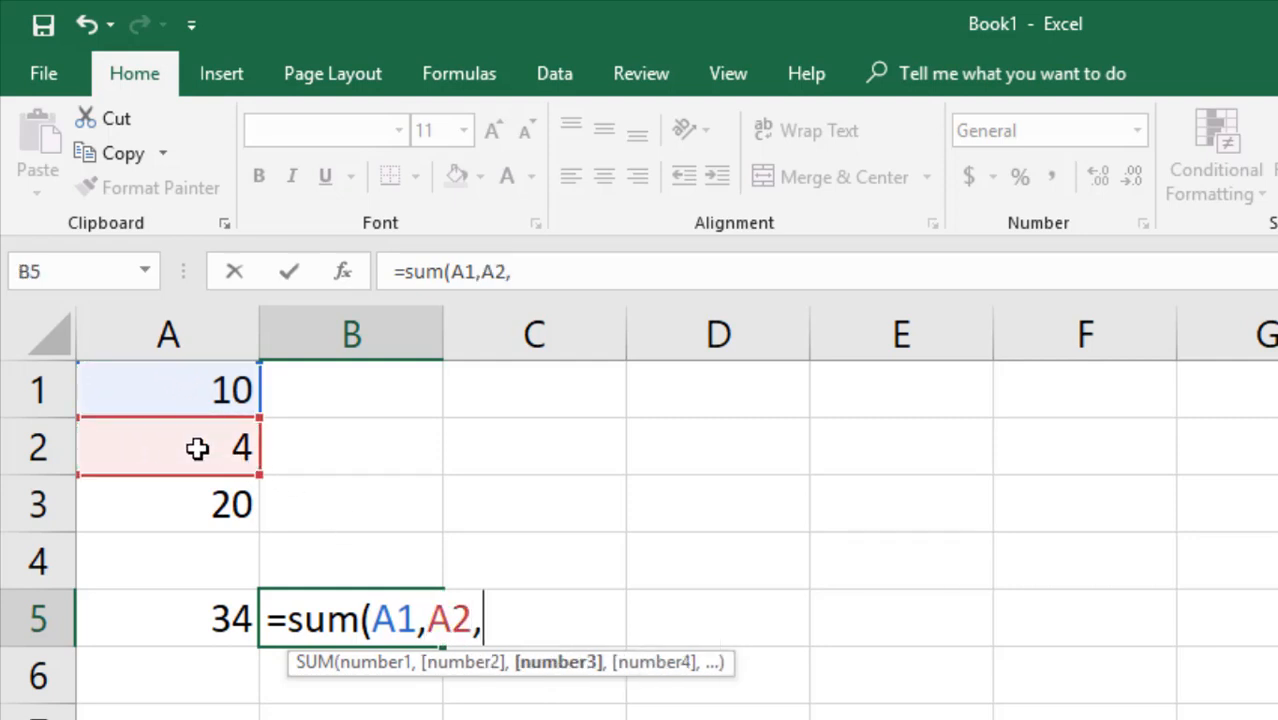
{"action": "left_click", "coordinate": [191, 500]}
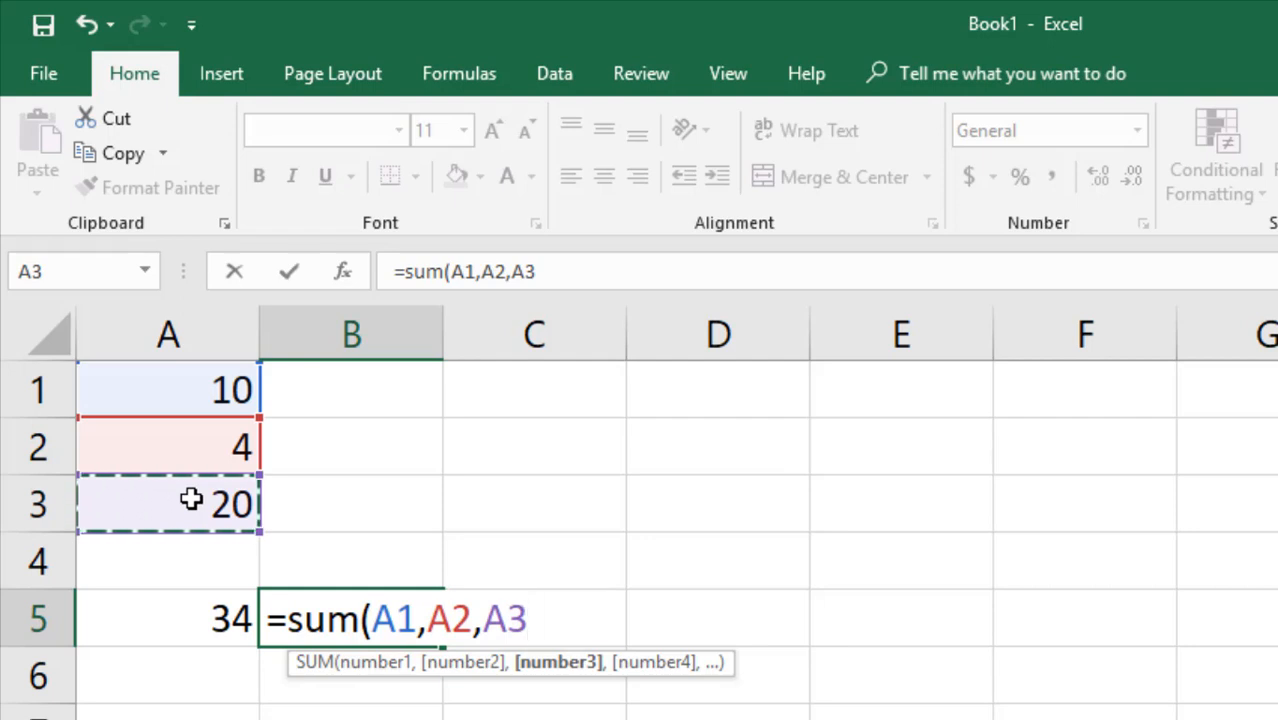
{"action": "key", "text": "Return"}
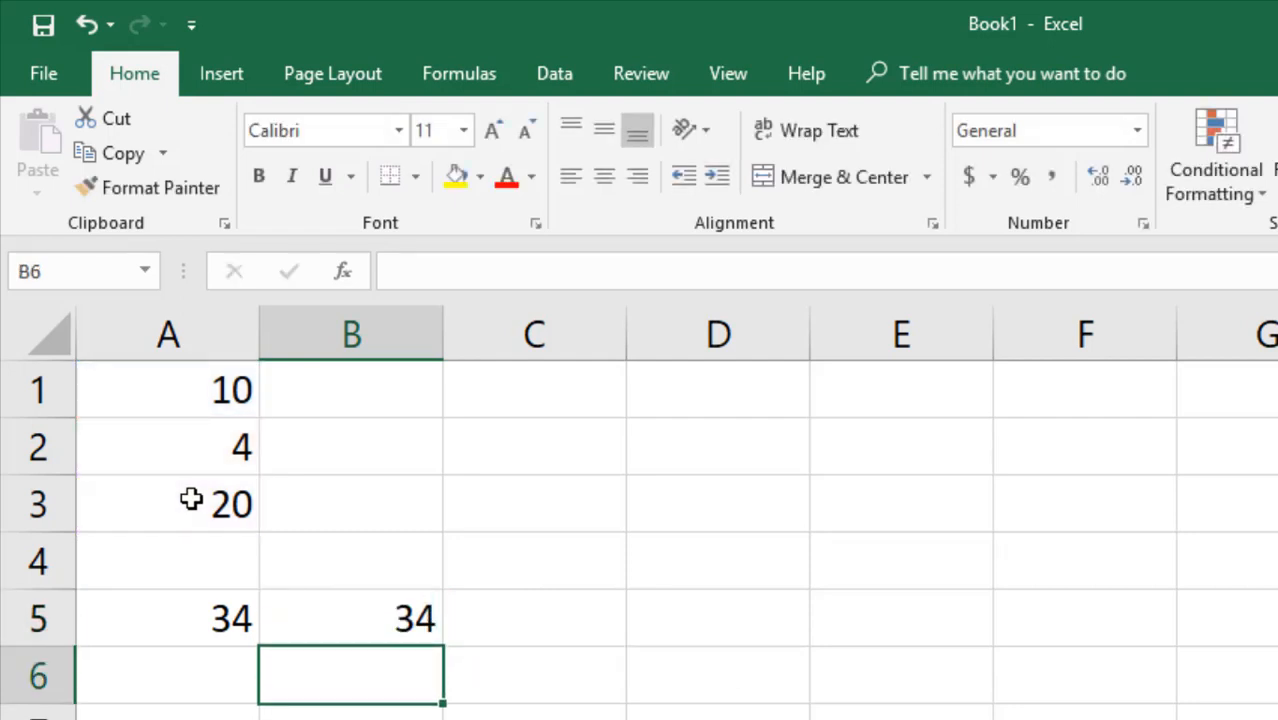
{"action": "key", "text": "Up"}
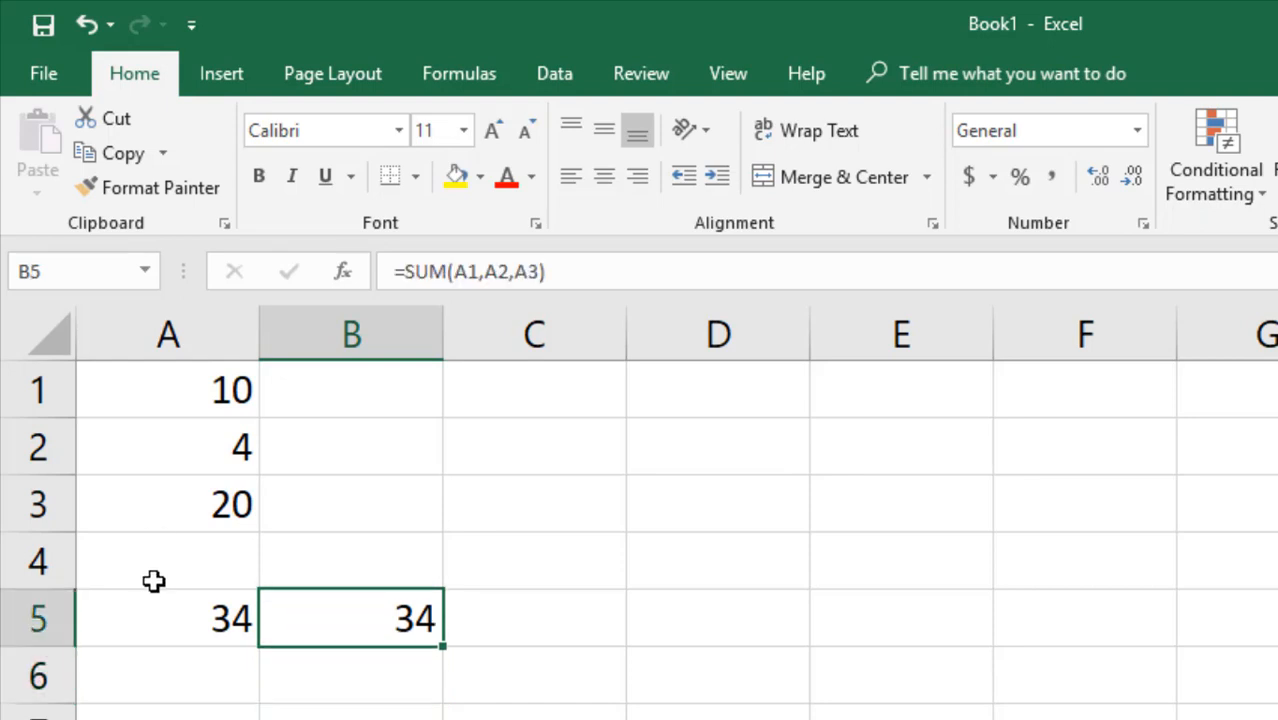
{"action": "left_click", "coordinate": [168, 618]}
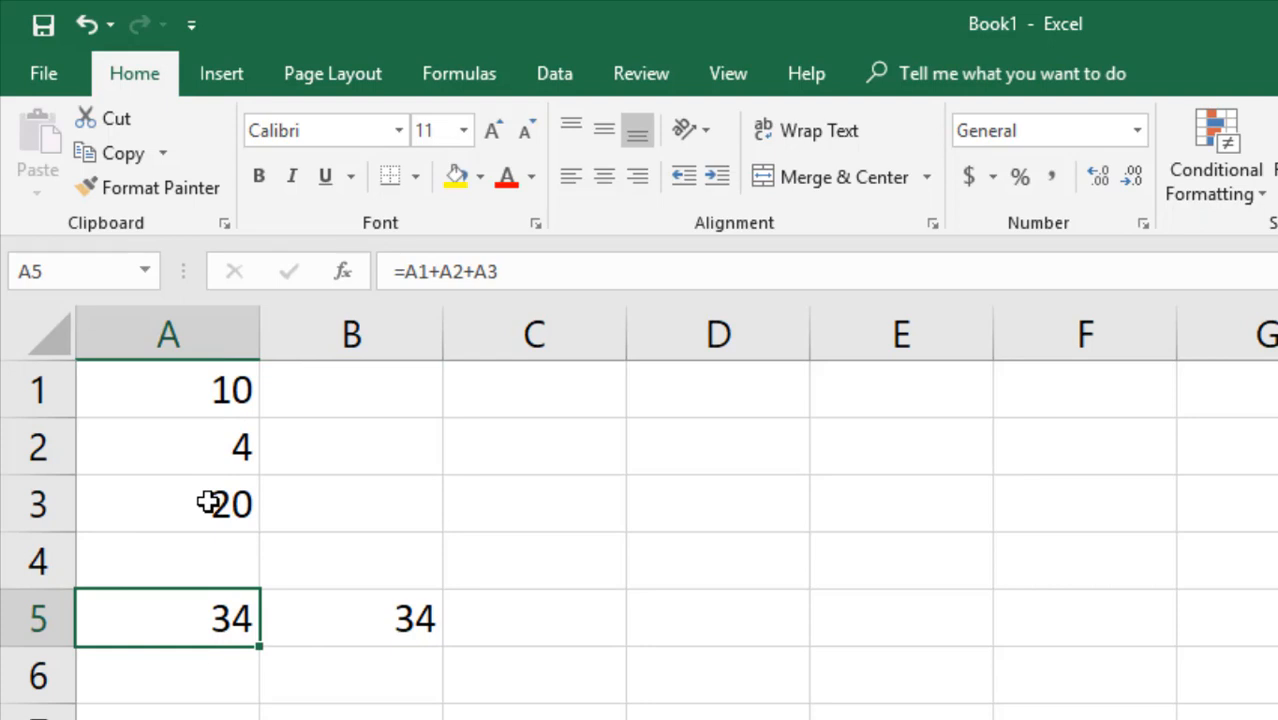
{"action": "left_click", "coordinate": [362, 628]}
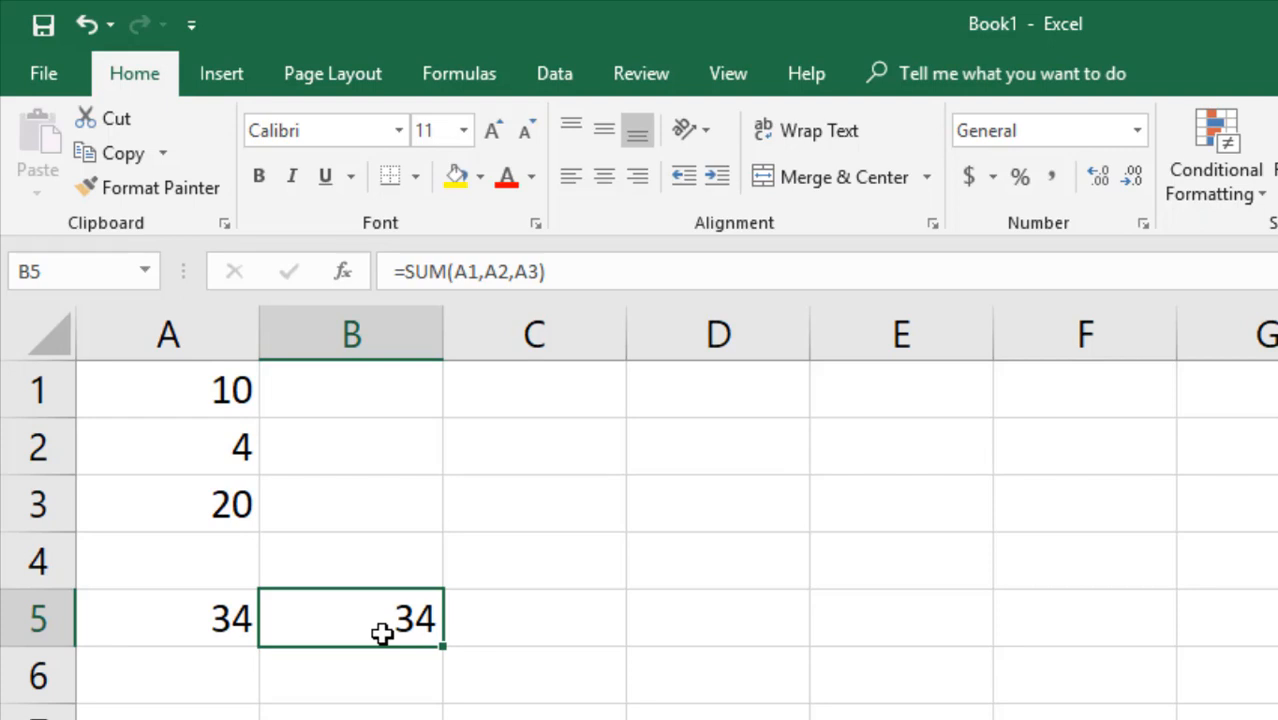
{"action": "key", "text": "Right"}
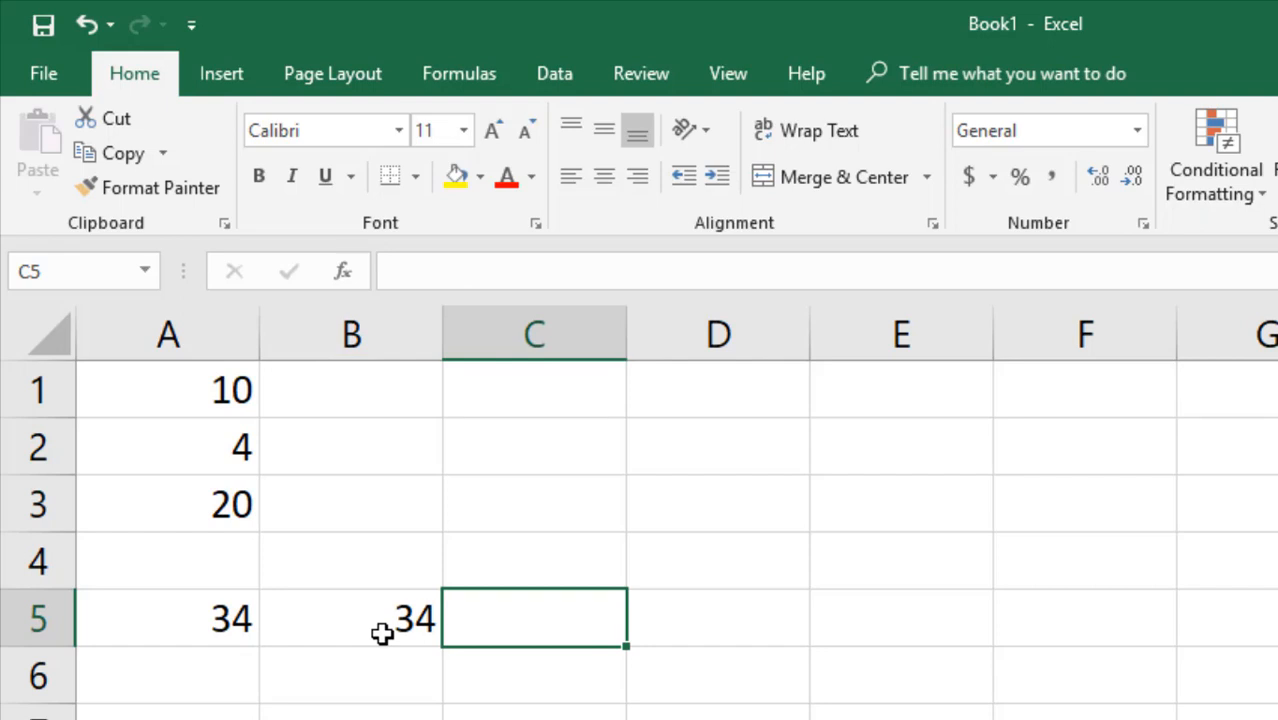
Start a SUM in C5 by dragging a range in column A, then cancel the entry.
{"action": "type", "text": "=sum"}
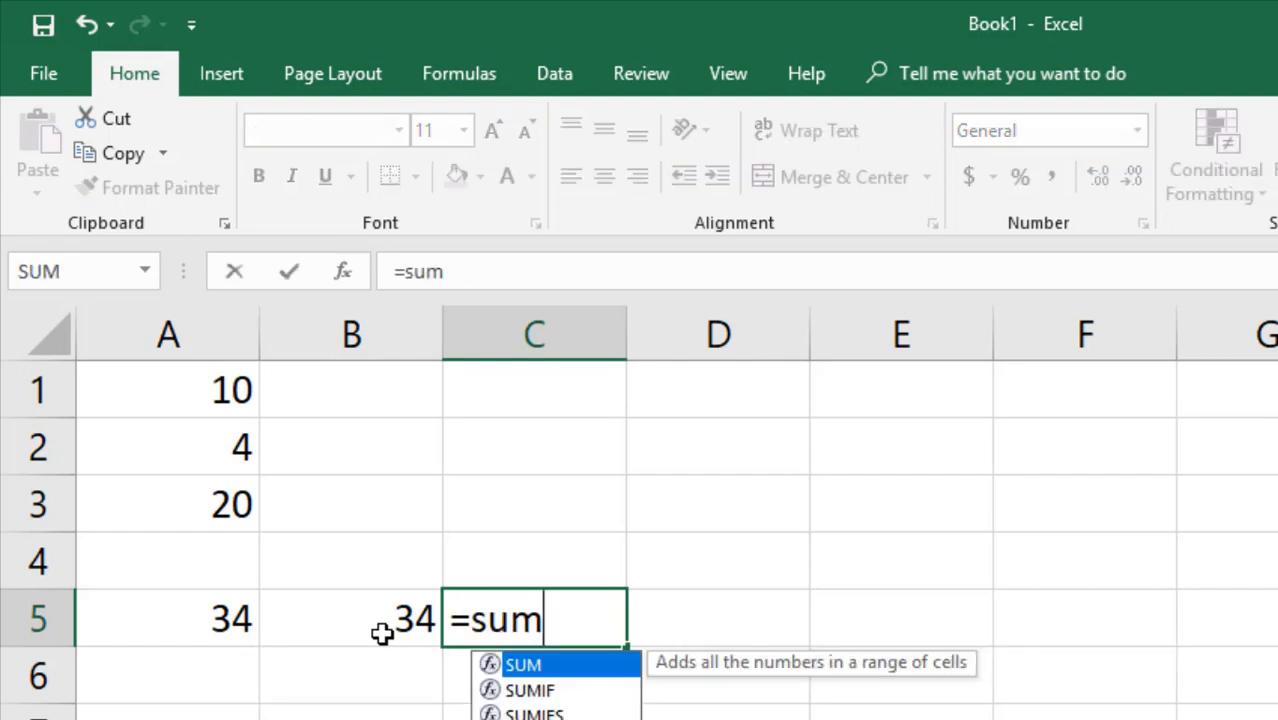
{"action": "key", "text": "Tab"}
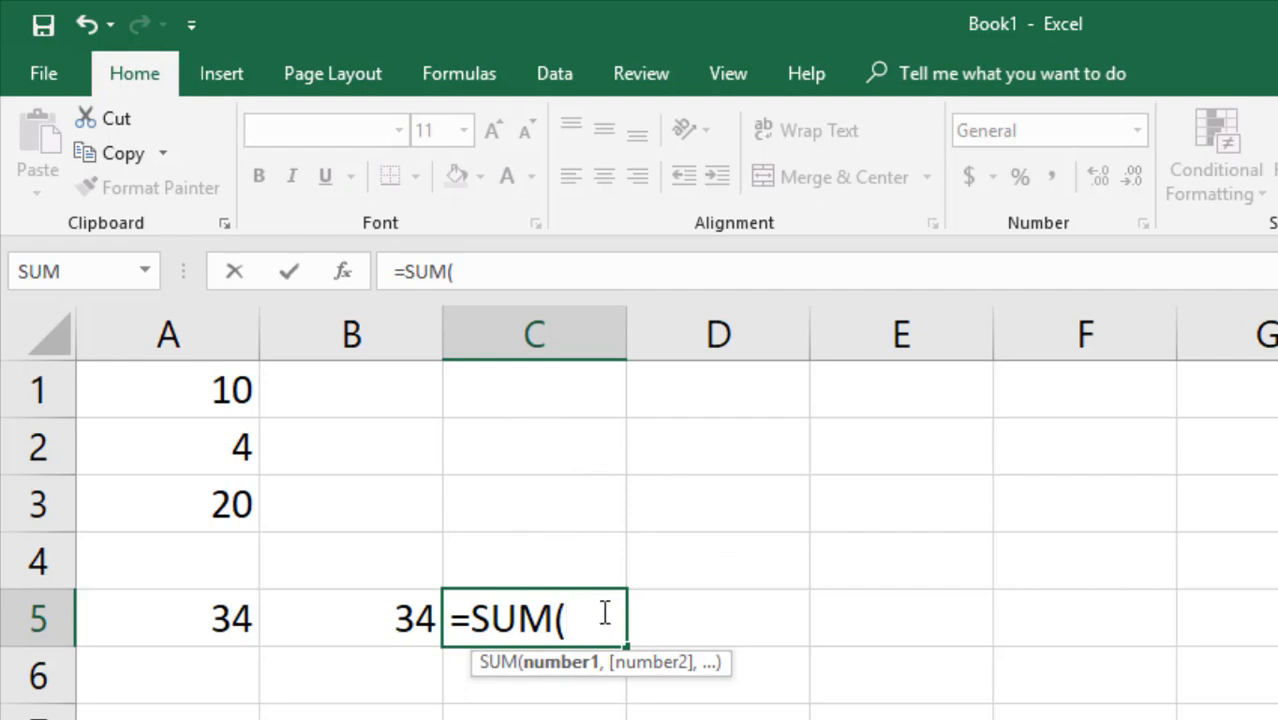
{"action": "left_click", "coordinate": [207, 391]}
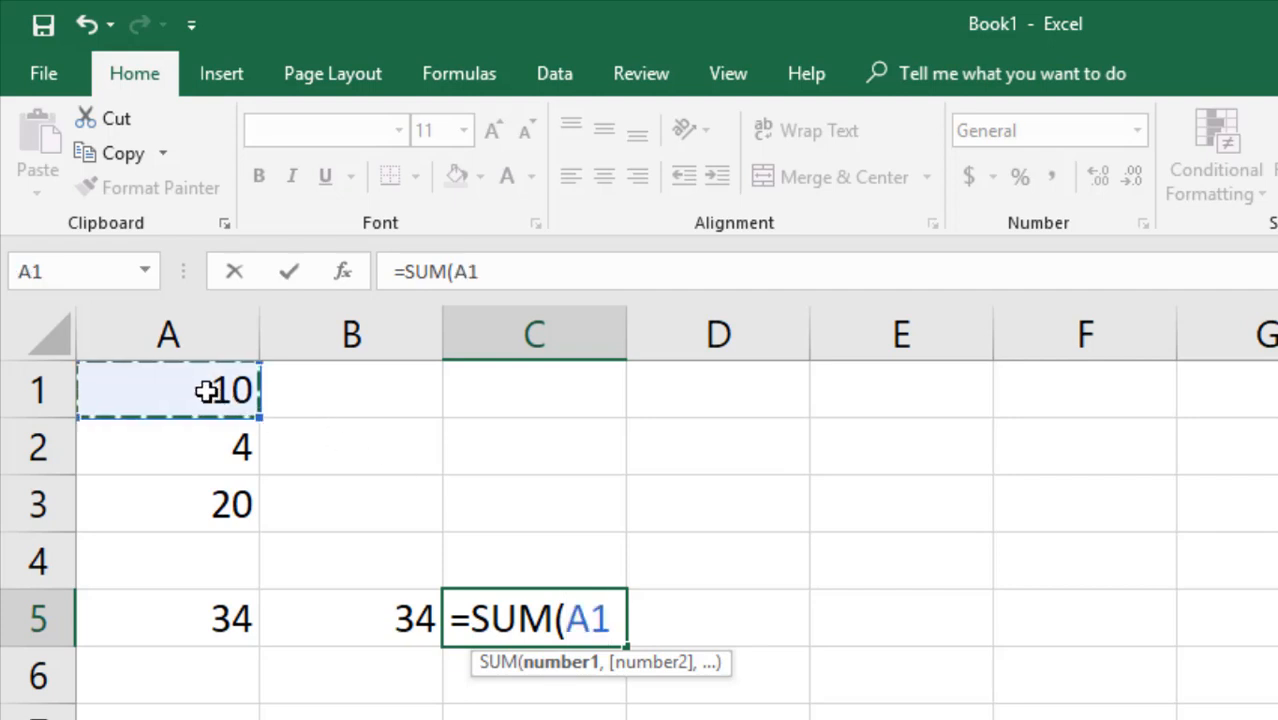
{"action": "left_click_drag", "start_coordinate": [205, 392], "coordinate": [191, 502]}
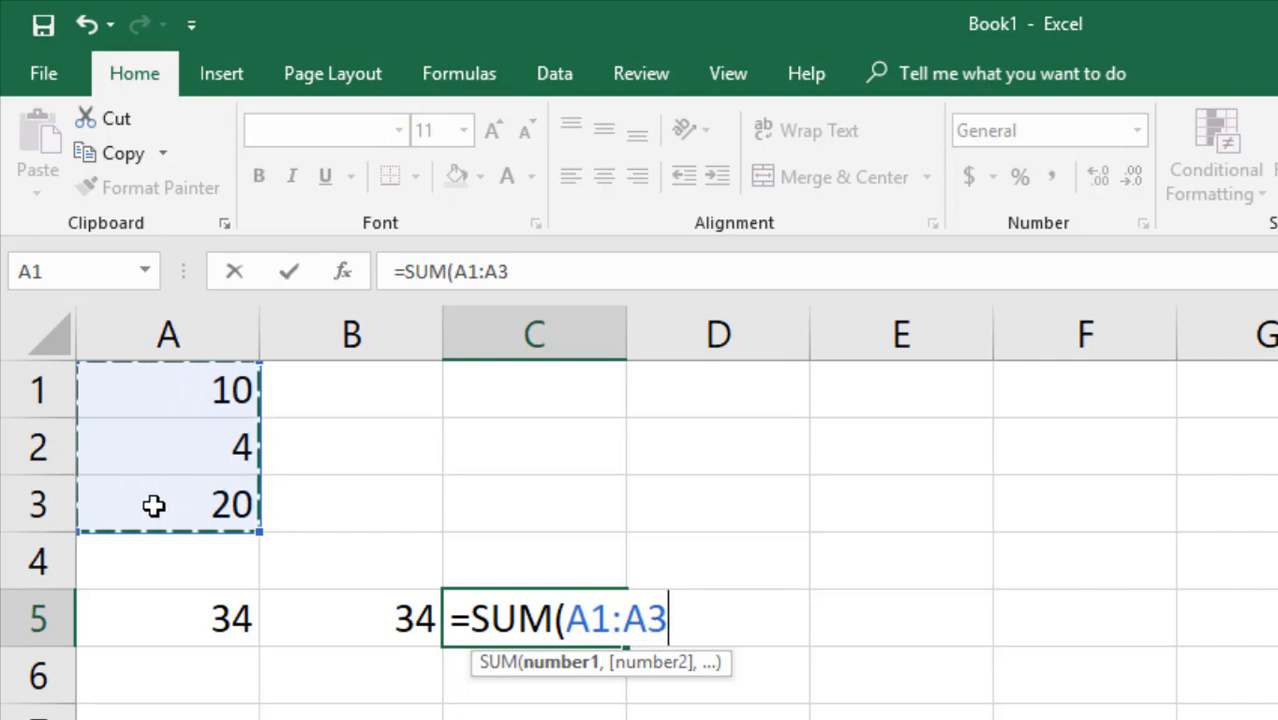
{"action": "key", "text": "BackSpace"}
{"action": "key", "text": "BackSpace"}
{"action": "key", "text": "BackSpace"}
{"action": "key", "text": "BackSpace"}
{"action": "key", "text": "BackSpace"}
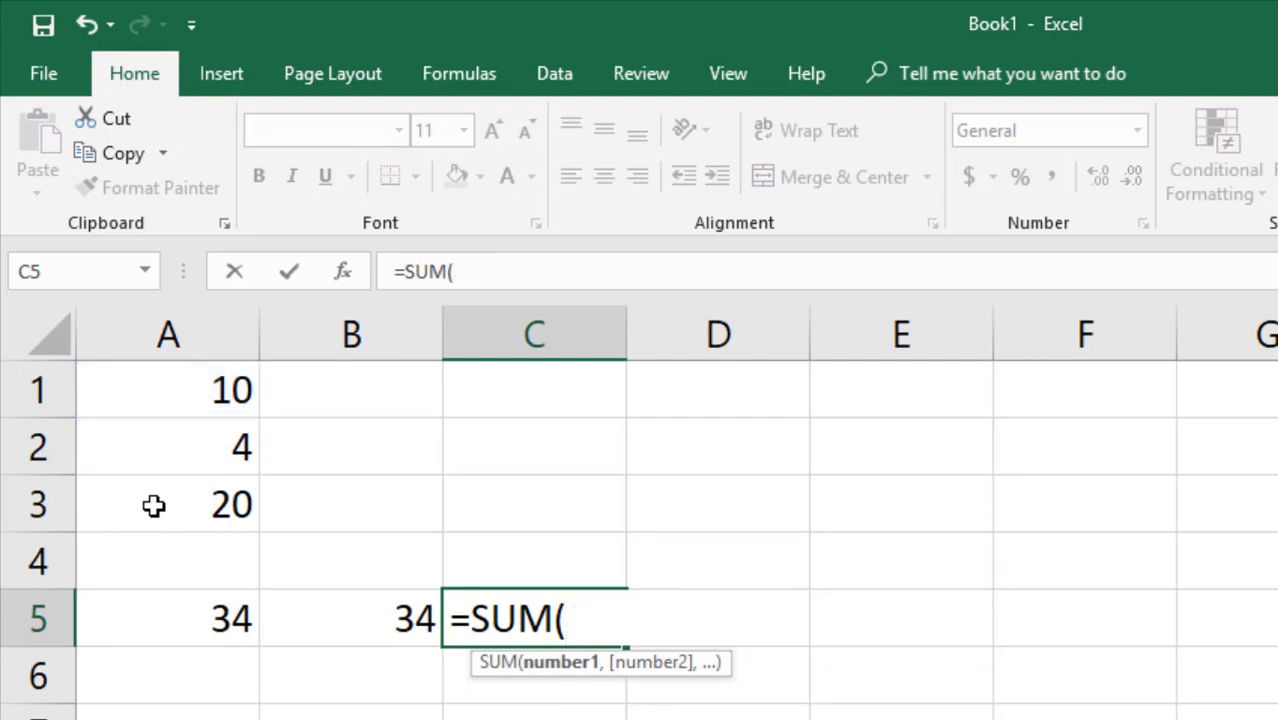
{"action": "key", "text": "Escape"}
Enter =SUM(A1:A3) in C5 with arrow-key range selection, showing 34, and recheck it.
{"action": "type", "text": "=sum"}
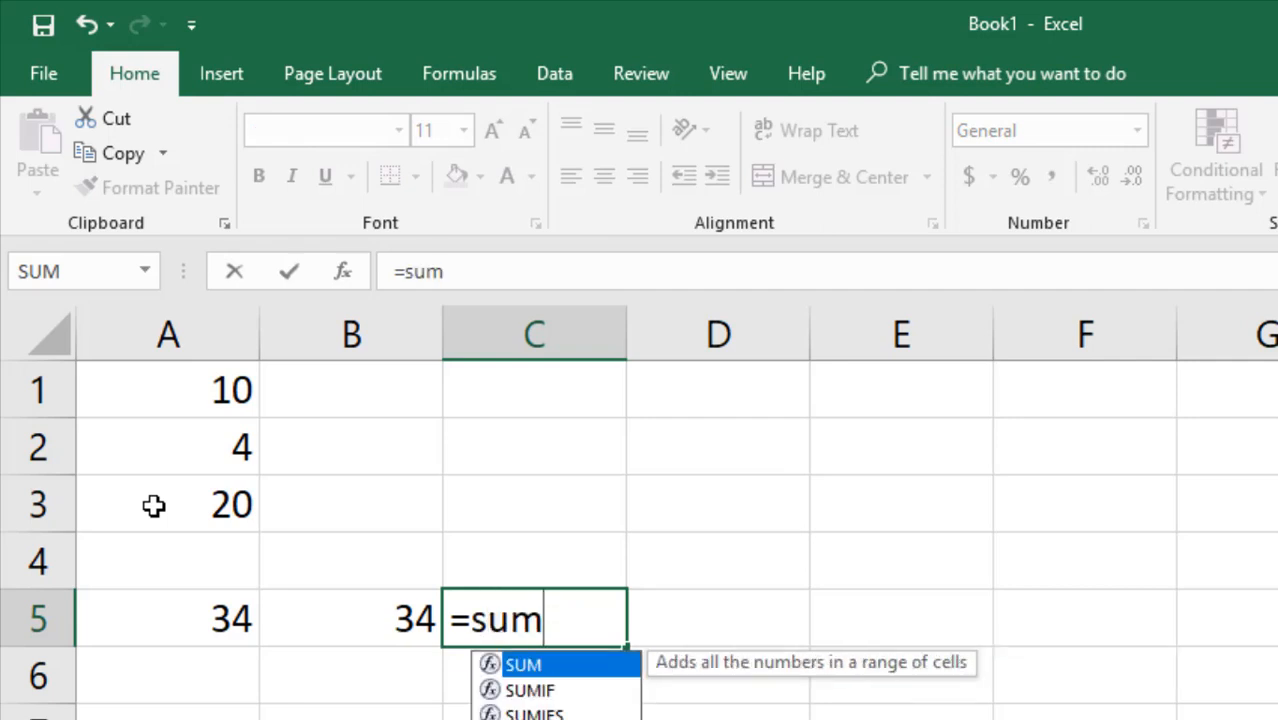
{"action": "key", "text": "Tab"}
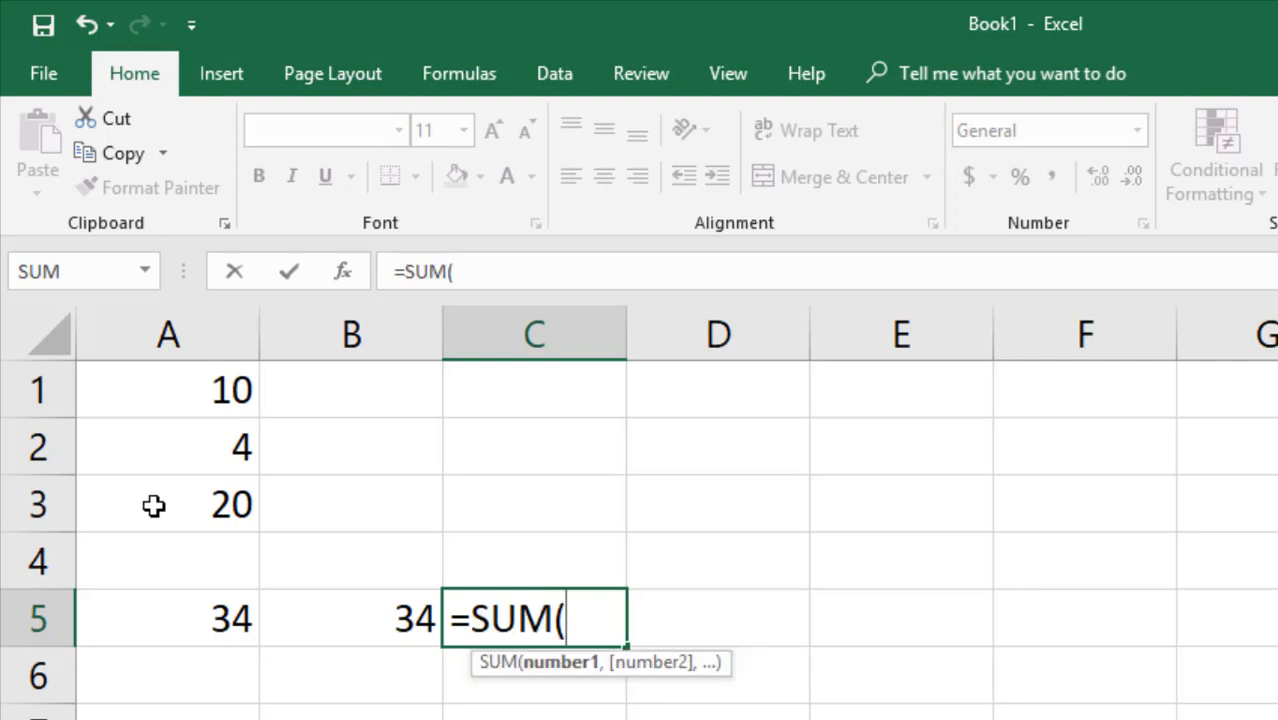
{"action": "key", "text": "Up"}
{"action": "key", "text": "Up"}
{"action": "key", "text": "Left"}
{"action": "key", "text": "Left"}
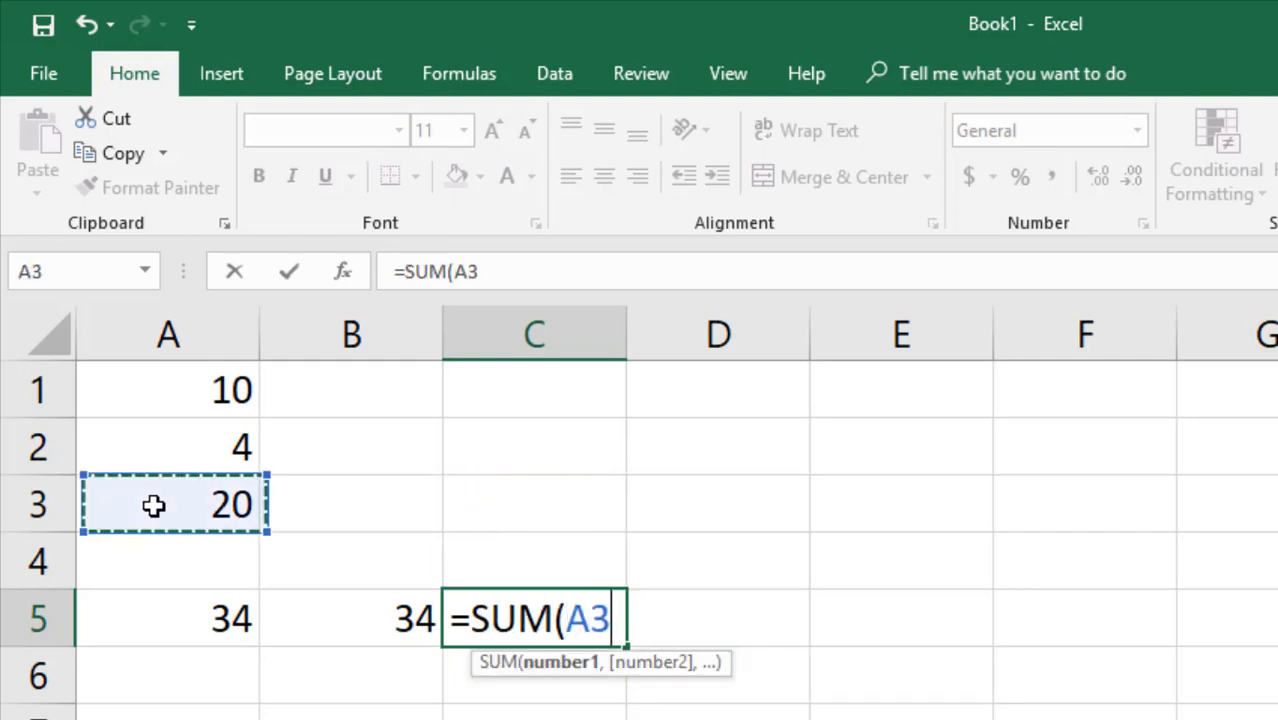
{"action": "key", "text": "Up"}
{"action": "key", "text": "Up"}
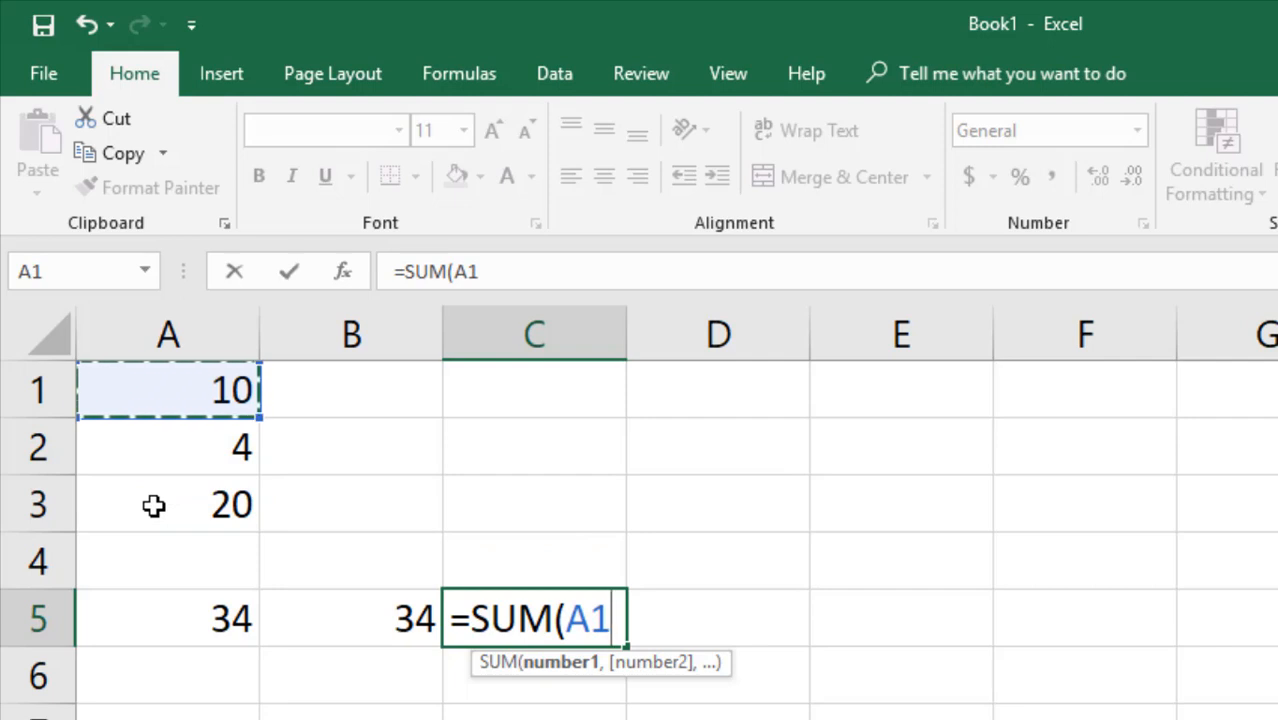
{"action": "key", "text": "shift+Down"}
{"action": "key", "text": "shift+Down"}
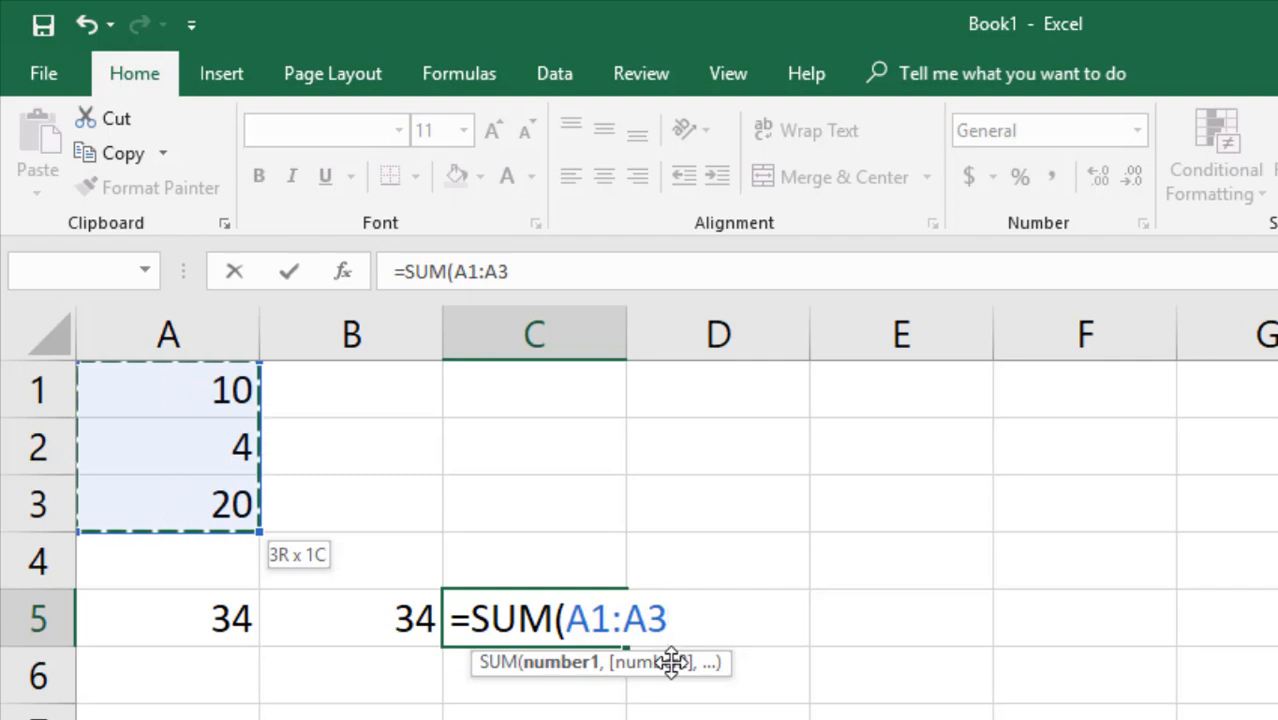
{"action": "key", "text": "Return"}
{"action": "key", "text": "Up"}
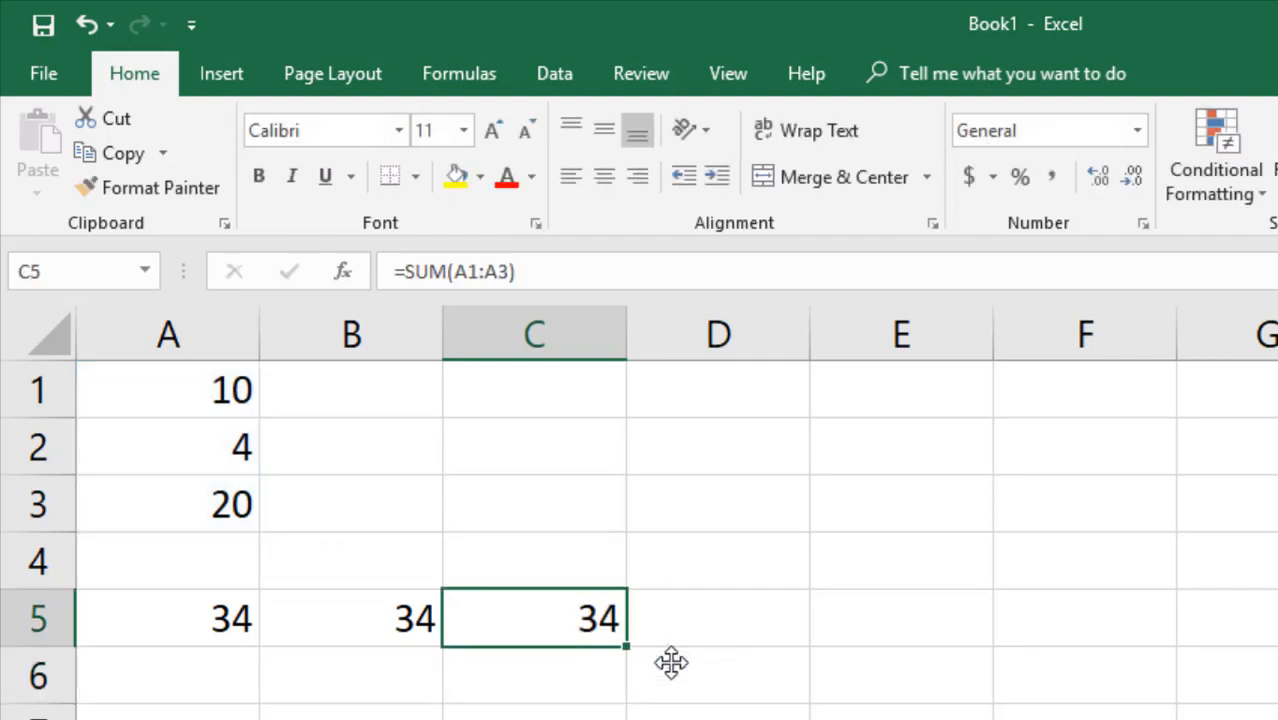
{"action": "double_click", "coordinate": [558, 620]}
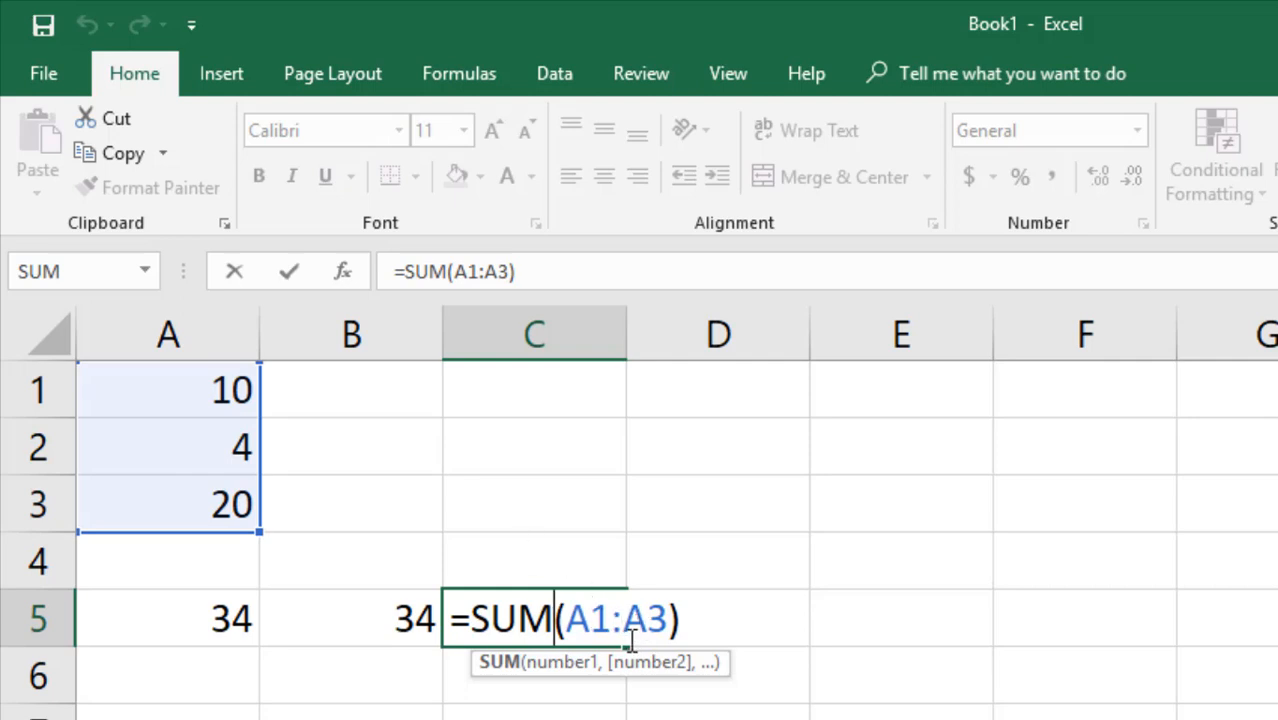
{"action": "key", "text": "Return"}
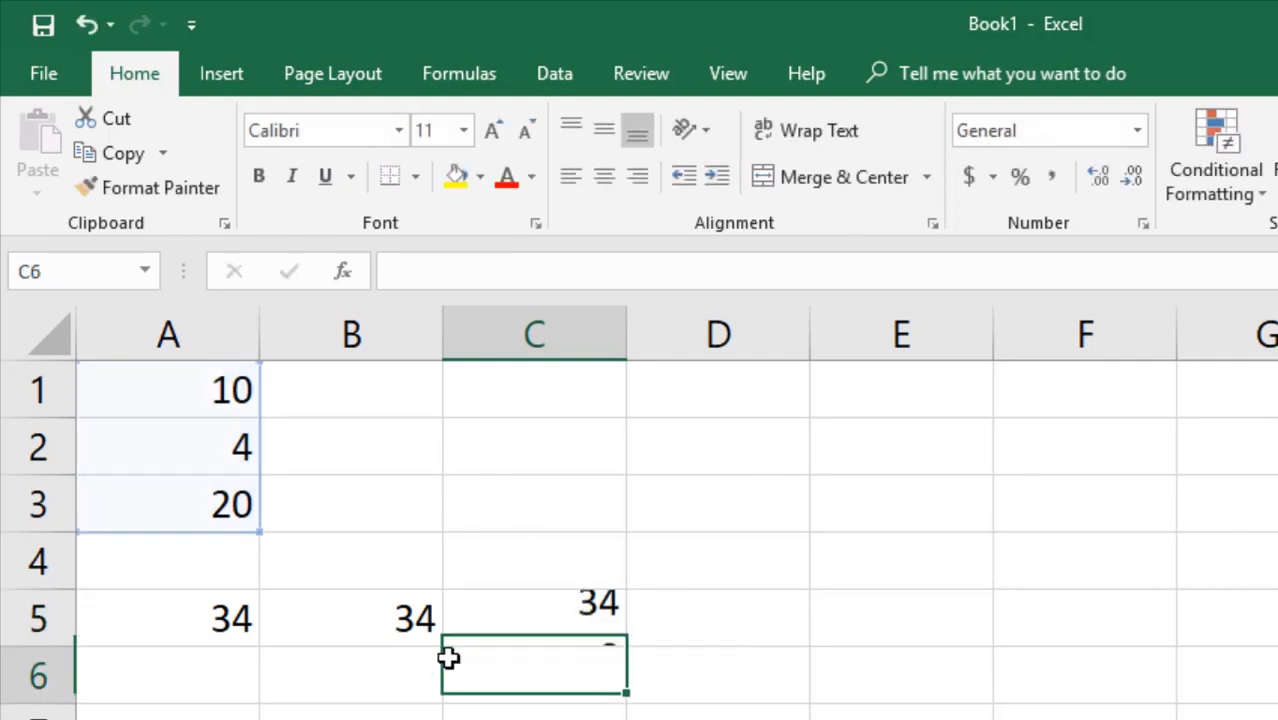
{"action": "left_click", "coordinate": [200, 565]}
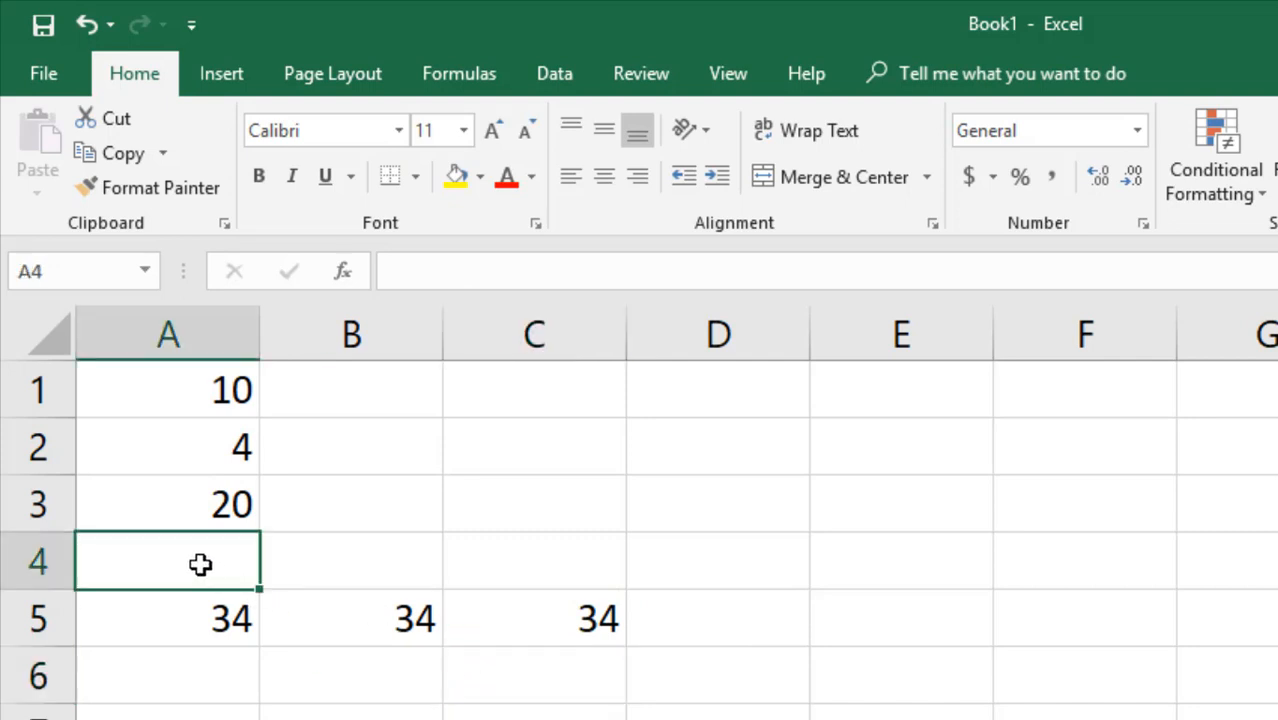
Put 30 in A4 and update C5's formula to include A4, giving 64.
{"action": "type", "text": "30"}
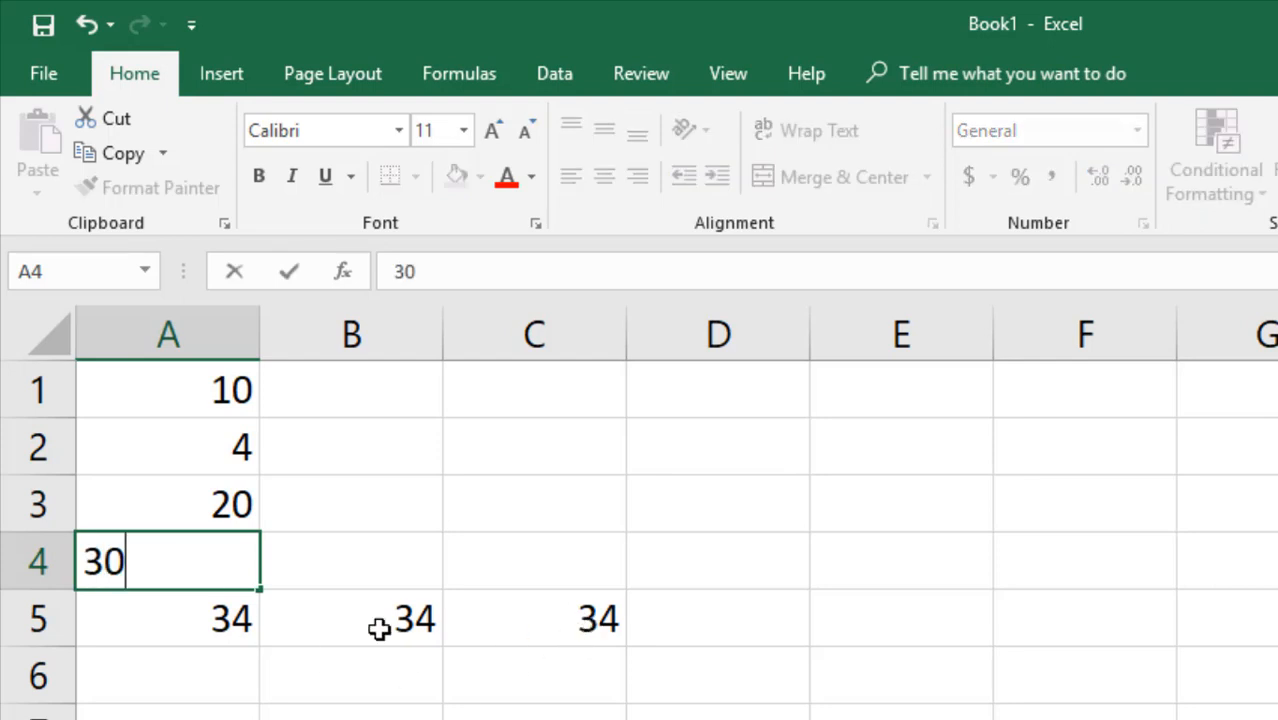
{"action": "left_click", "coordinate": [247, 606]}
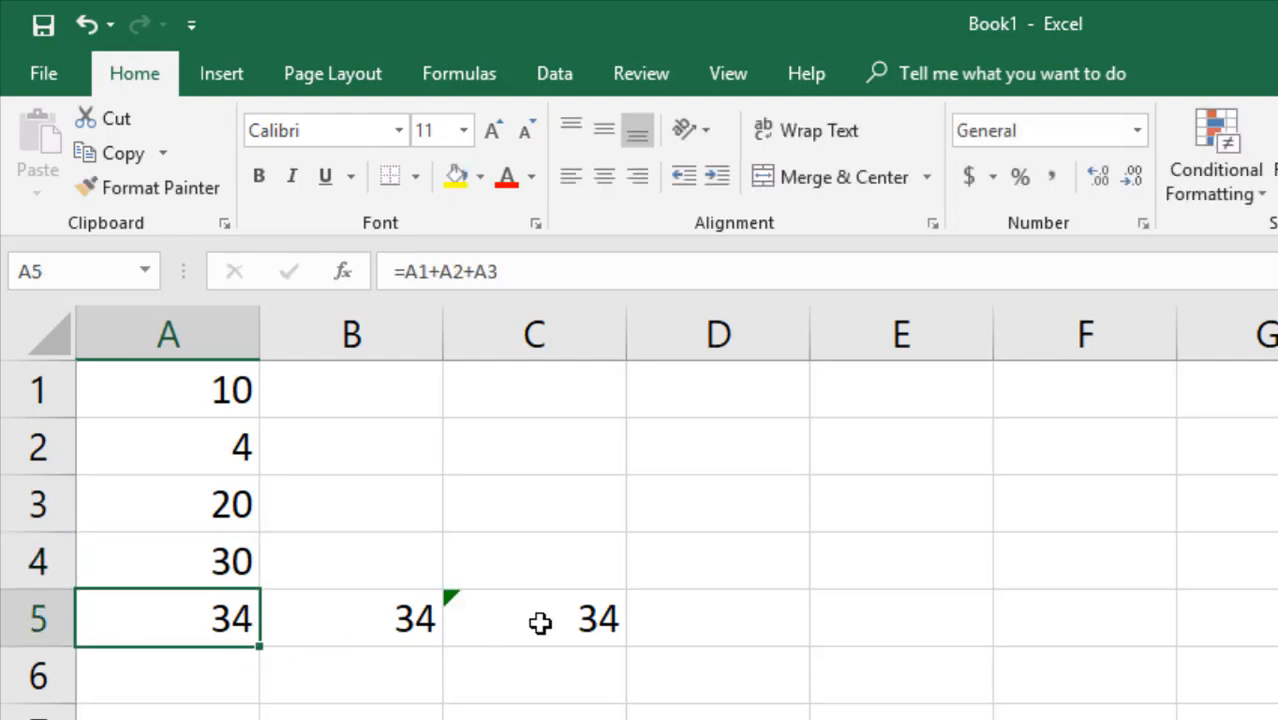
{"action": "left_click", "coordinate": [462, 602]}
{"action": "left_click", "coordinate": [432, 554]}
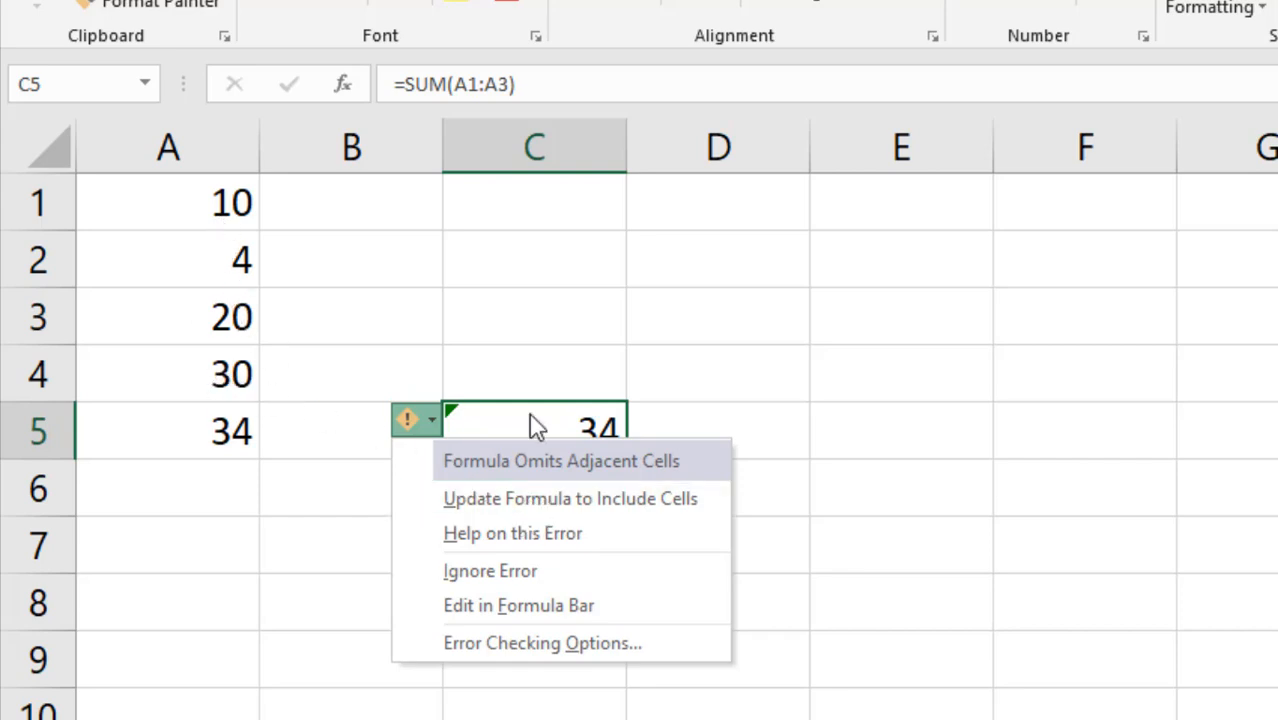
{"action": "left_click", "coordinate": [534, 499]}
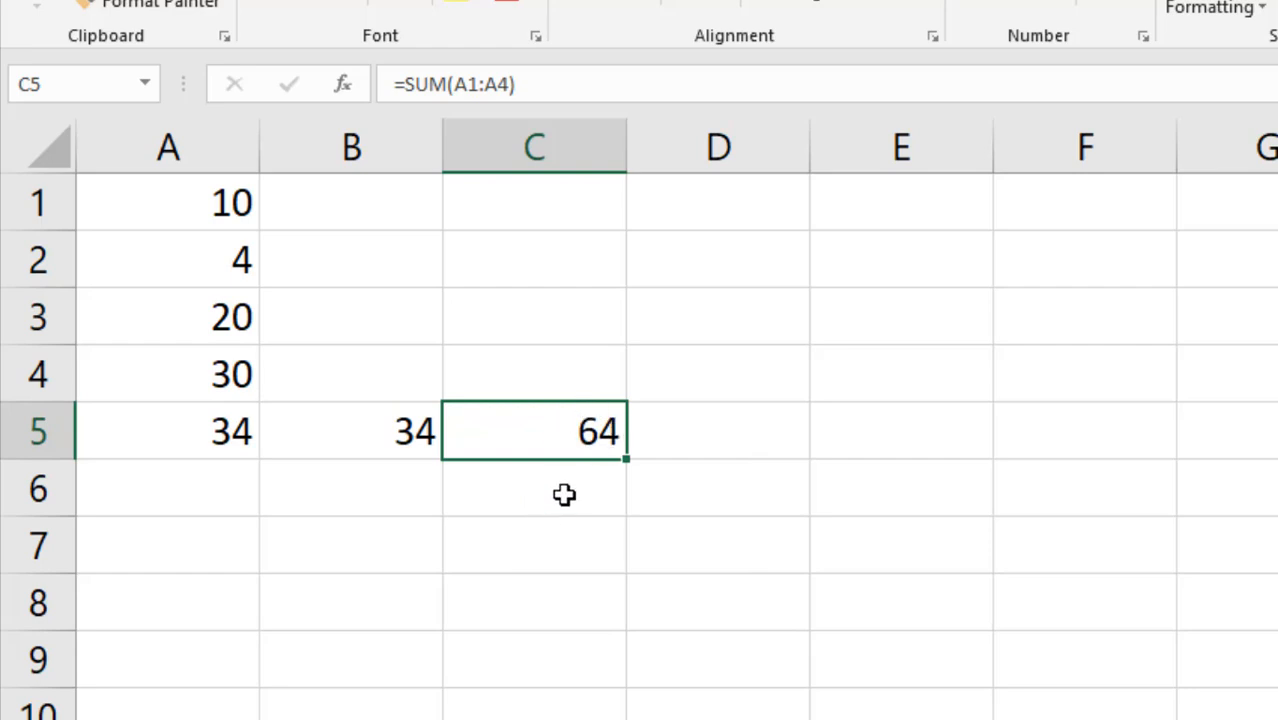
Compare the formulas in A5 and B5, which still total 34.
{"action": "left_click", "coordinate": [225, 433]}
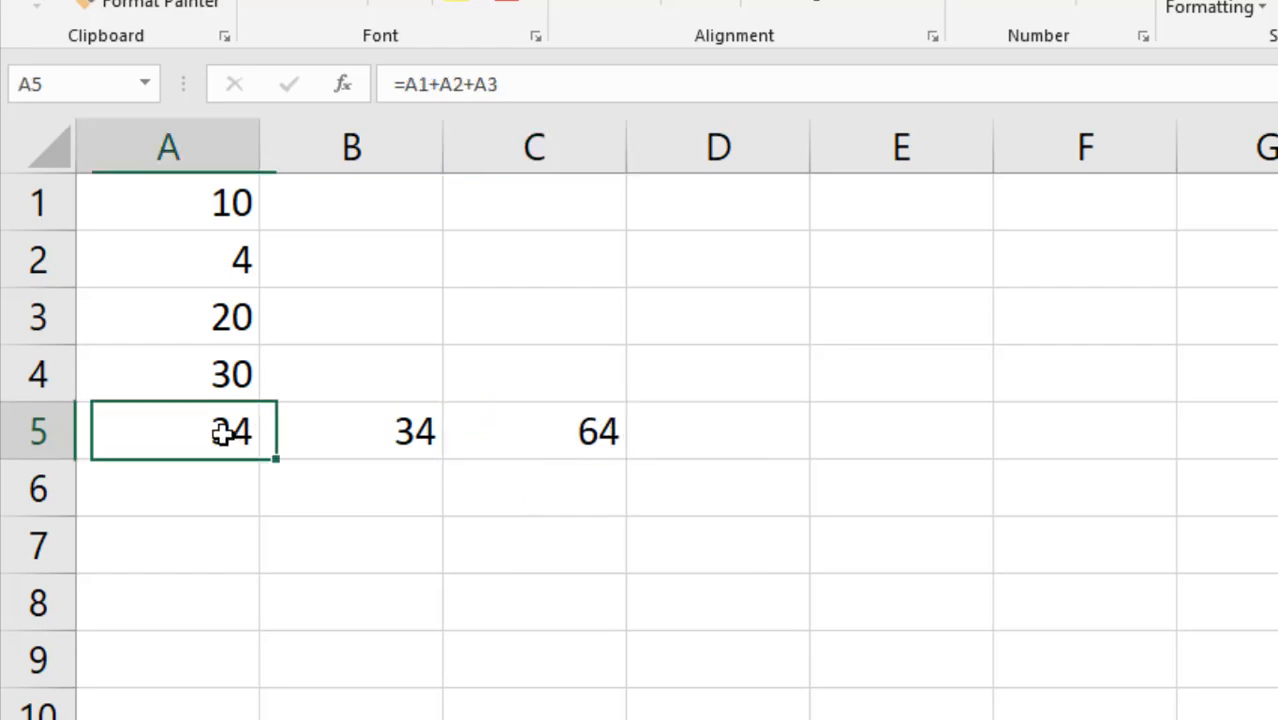
{"action": "left_click", "coordinate": [346, 431]}
{"action": "left_click", "coordinate": [188, 425]}
{"action": "left_click", "coordinate": [334, 431]}
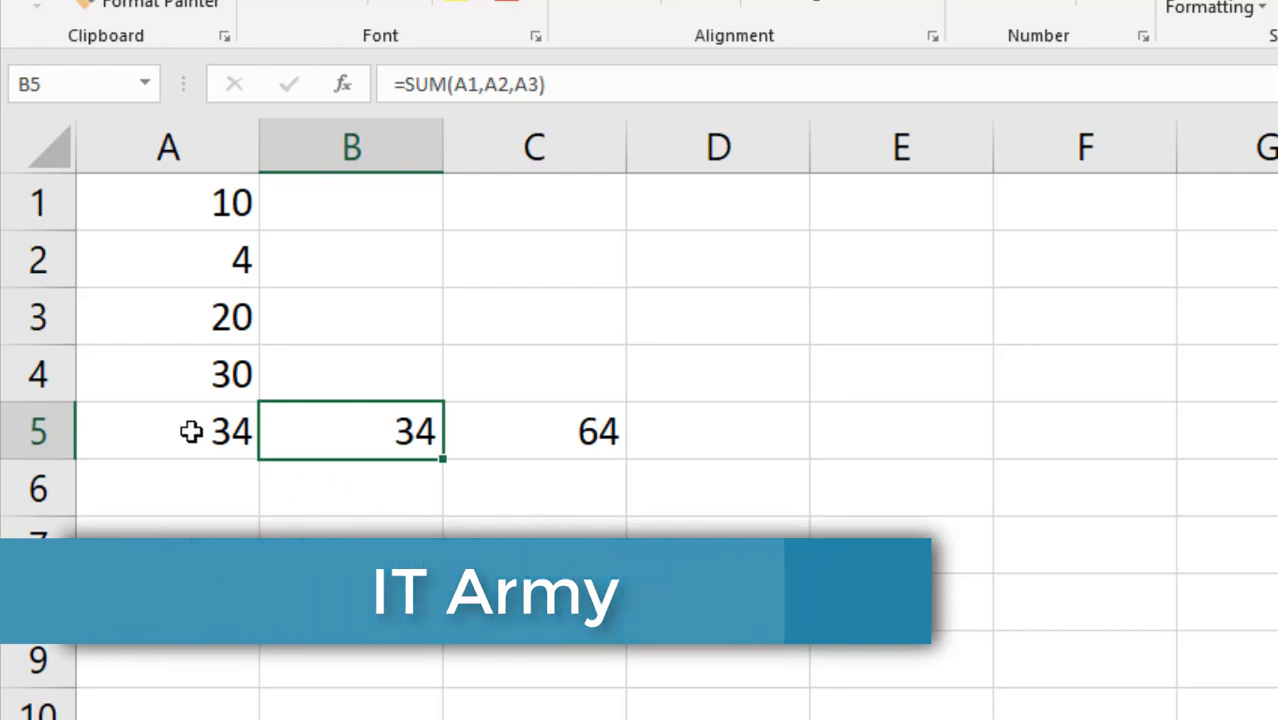
Clear A5:C5 and AutoSum A1:A4 into A5, showing 64.
{"action": "left_click_drag", "start_coordinate": [191, 431], "coordinate": [522, 430]}
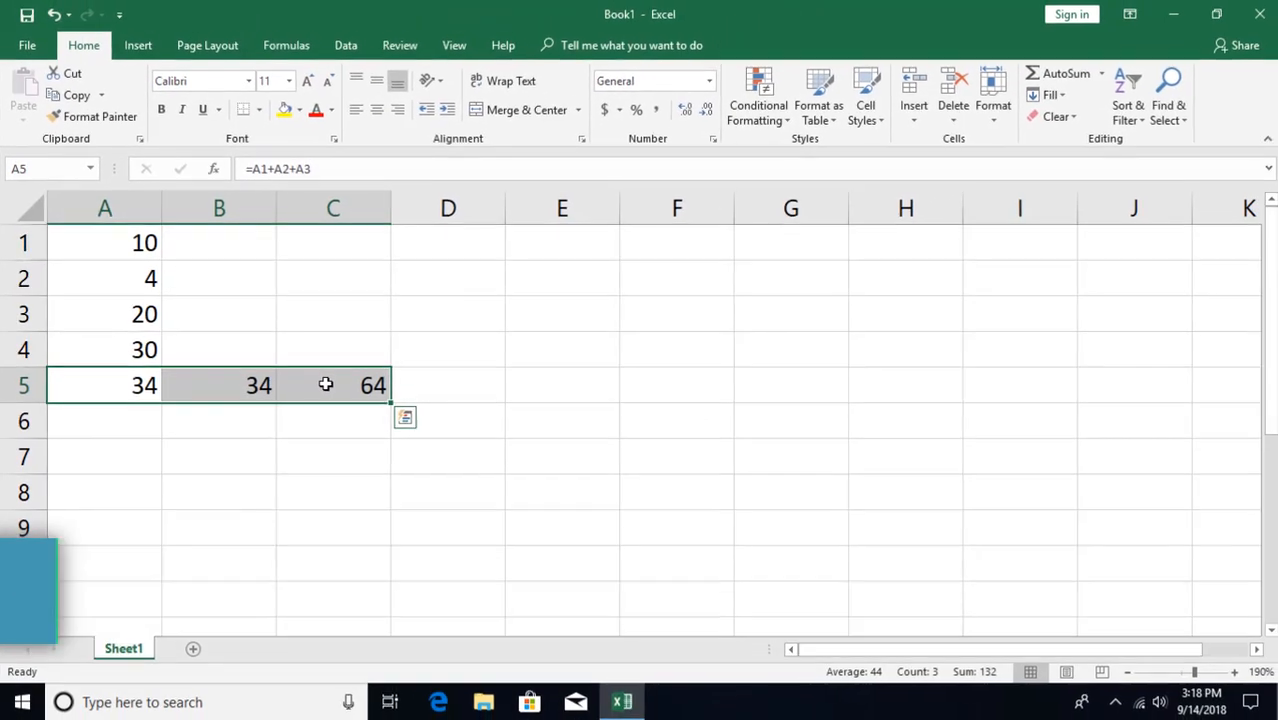
{"action": "key", "text": "Delete"}
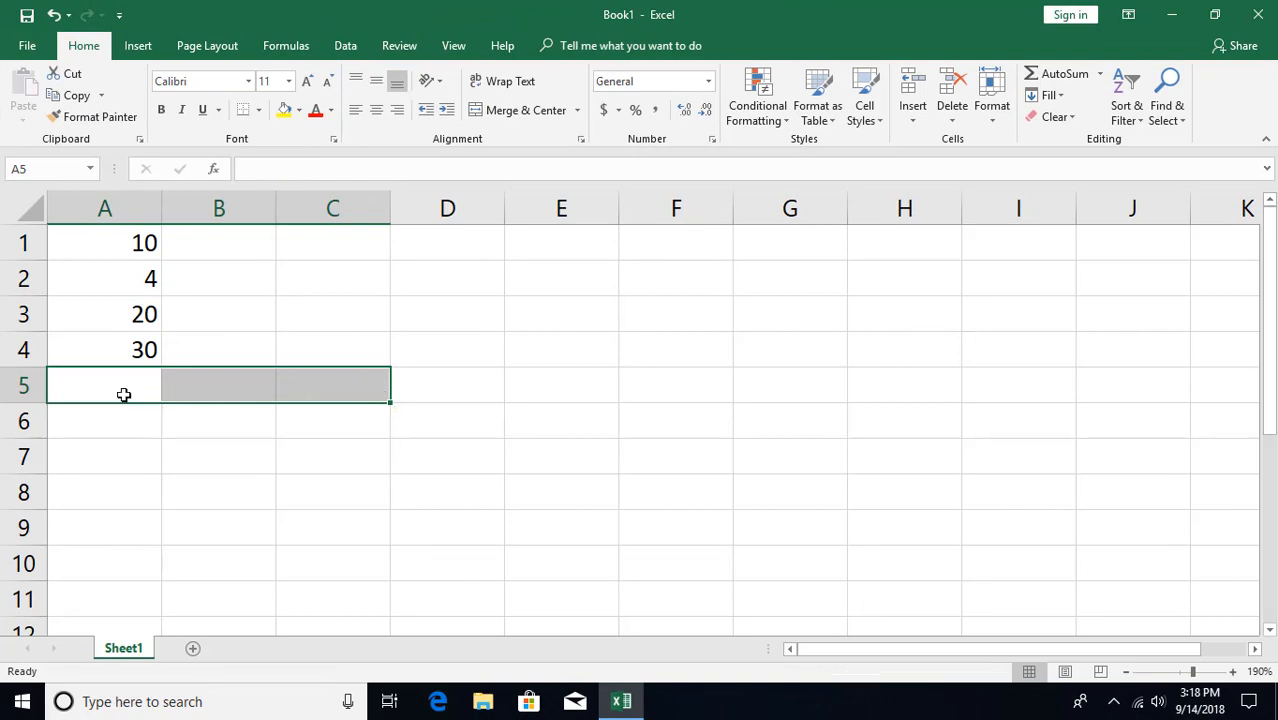
{"action": "left_click", "coordinate": [122, 392]}
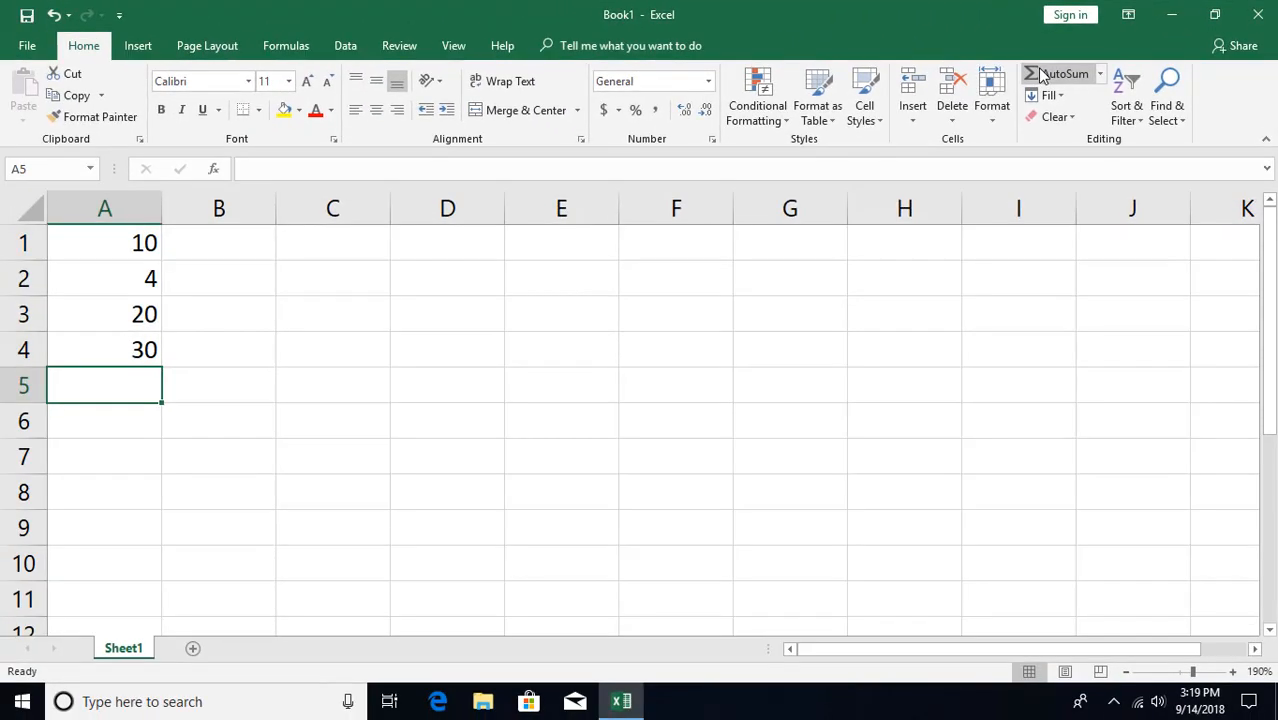
{"action": "left_click", "coordinate": [1040, 75]}
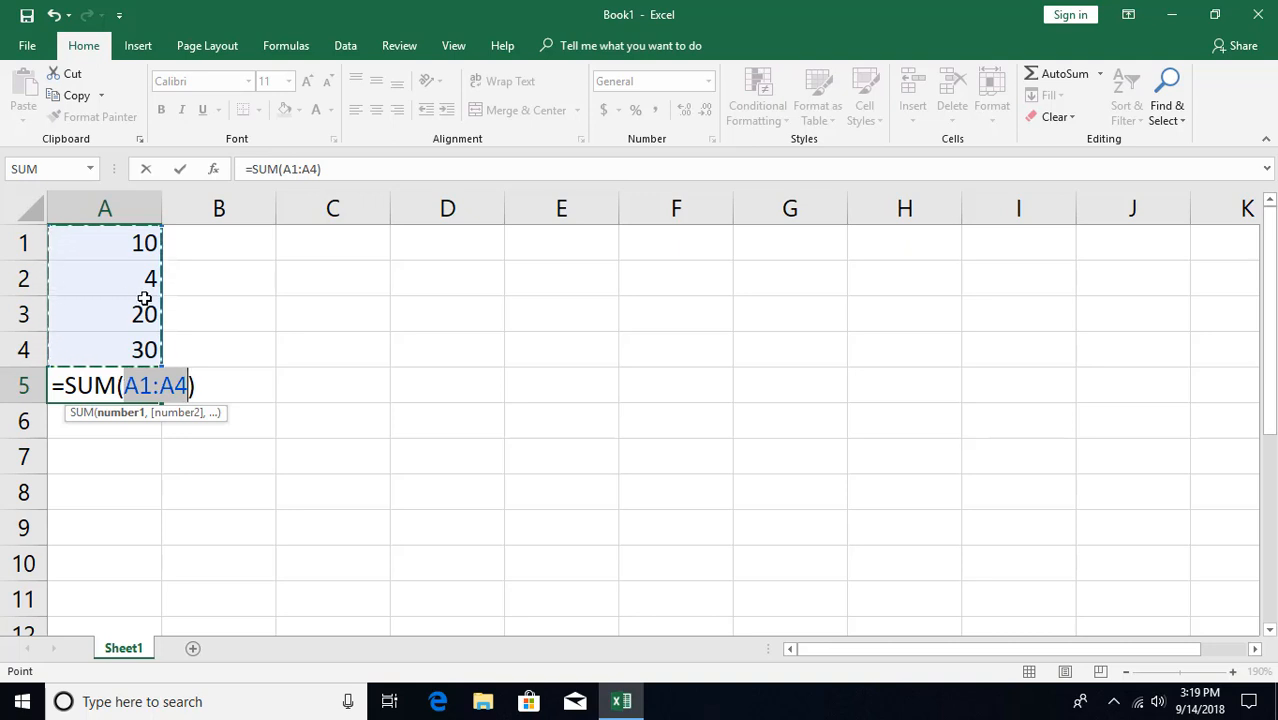
{"action": "key", "text": "Return"}
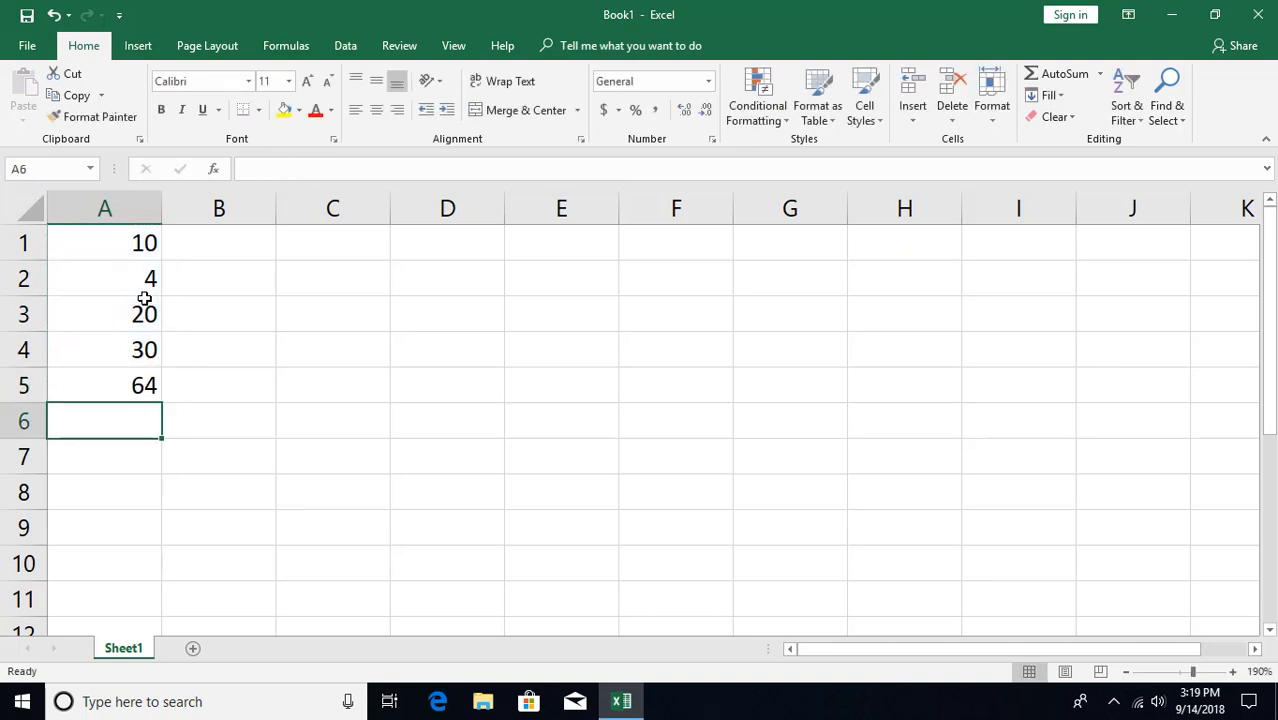
{"action": "key", "text": "Up"}
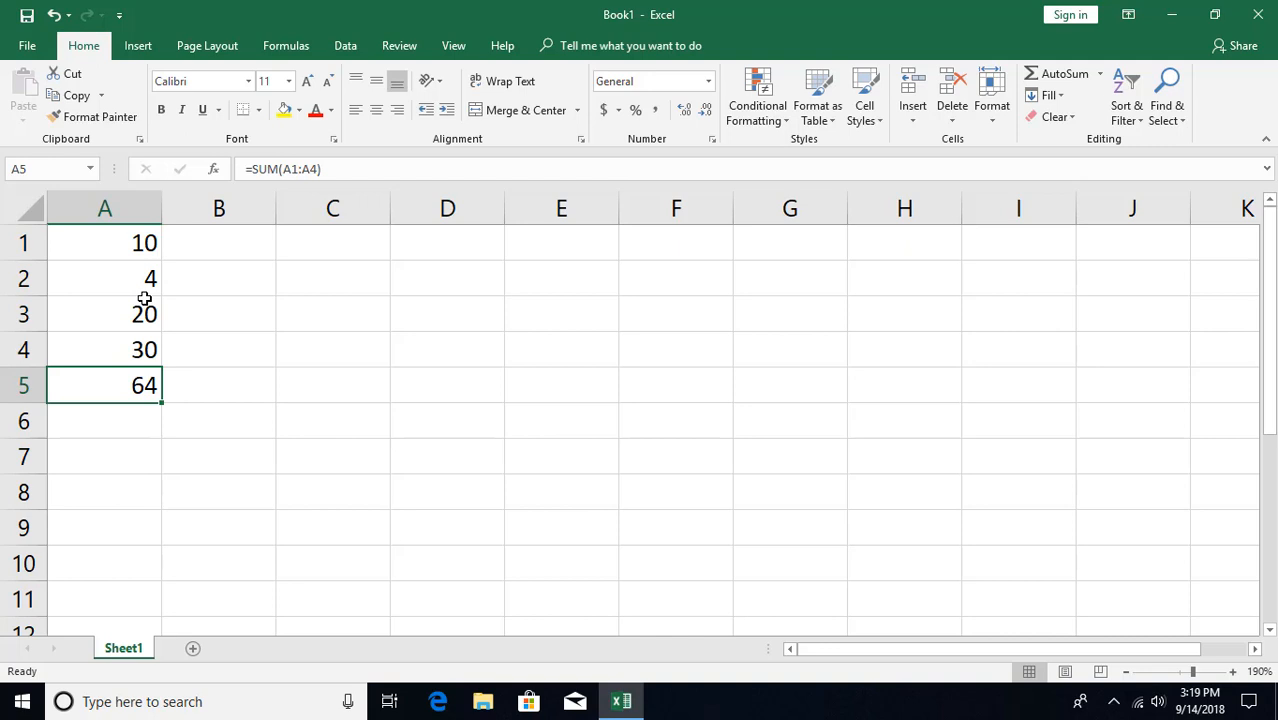
{"action": "left_click", "coordinate": [288, 46]}
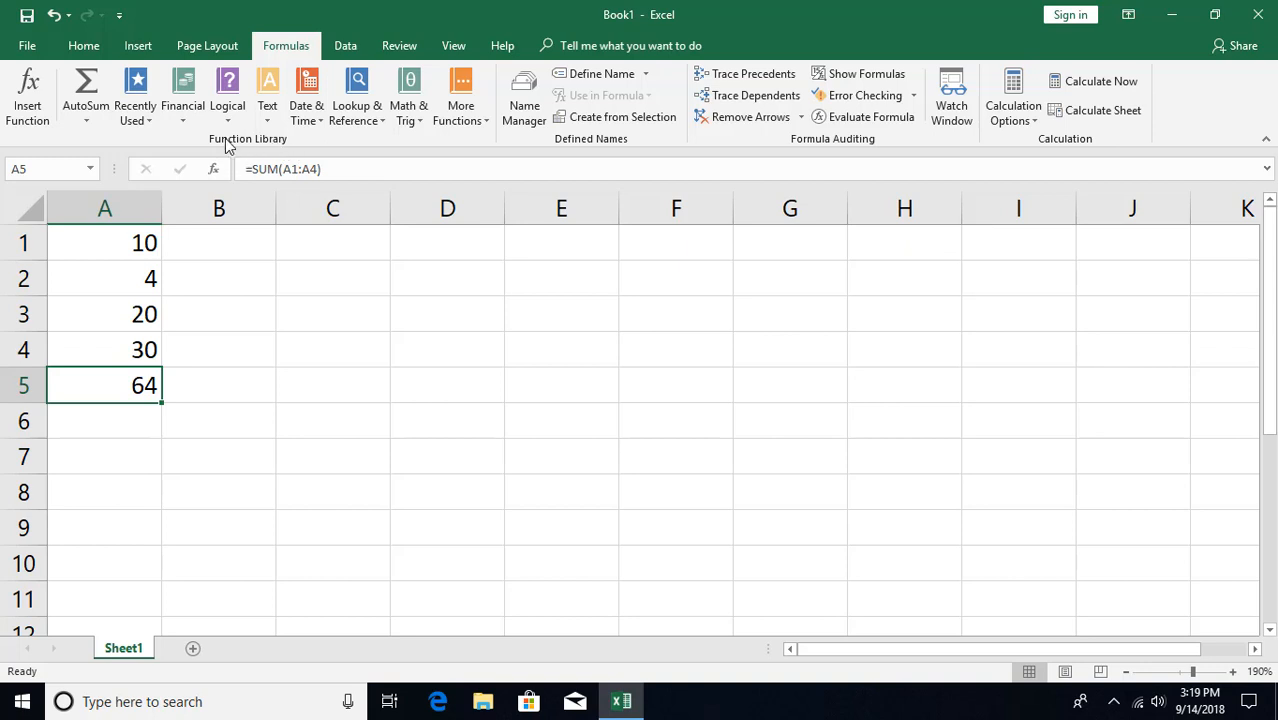
{"action": "left_click", "coordinate": [91, 119]}
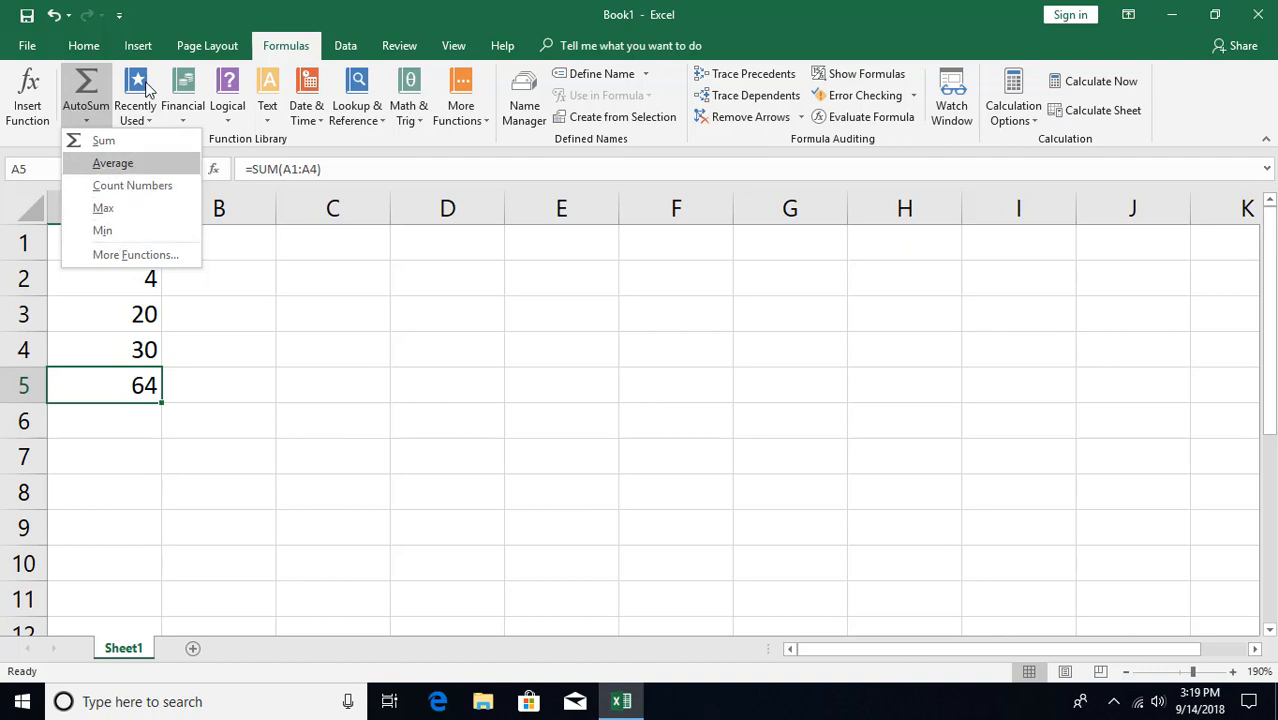
{"action": "left_click", "coordinate": [167, 24]}
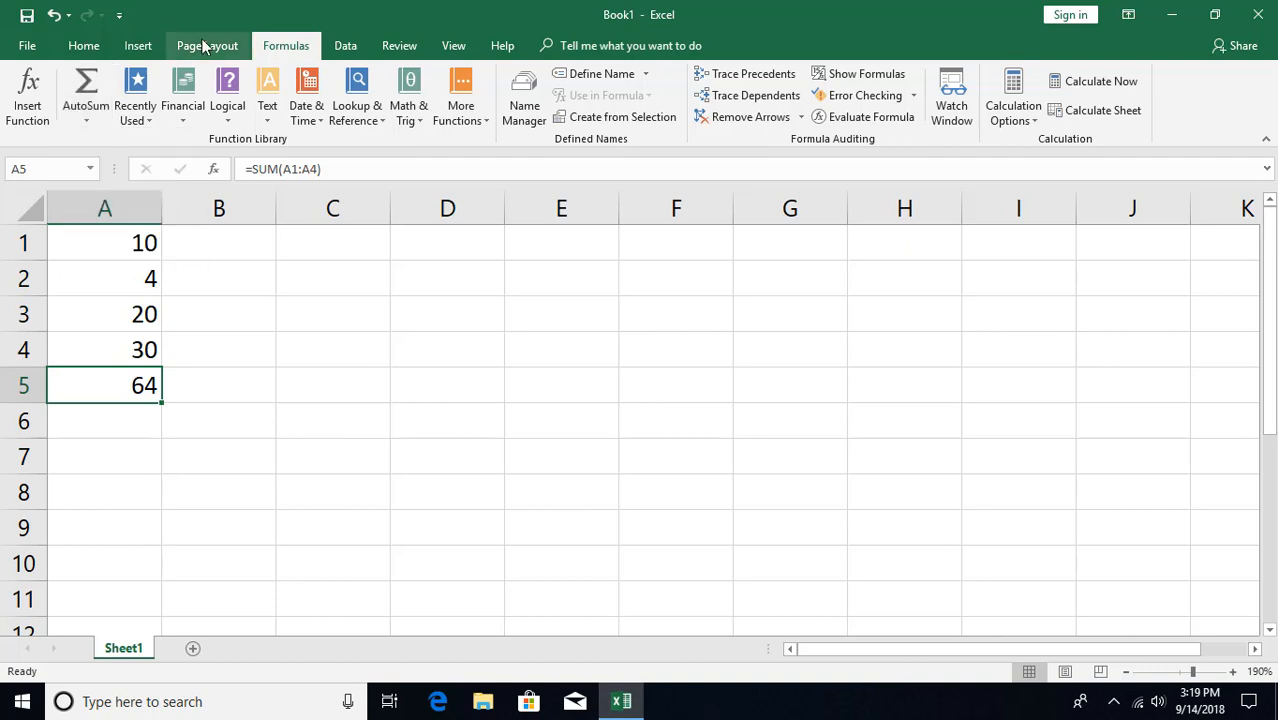
{"action": "left_click", "coordinate": [149, 122]}
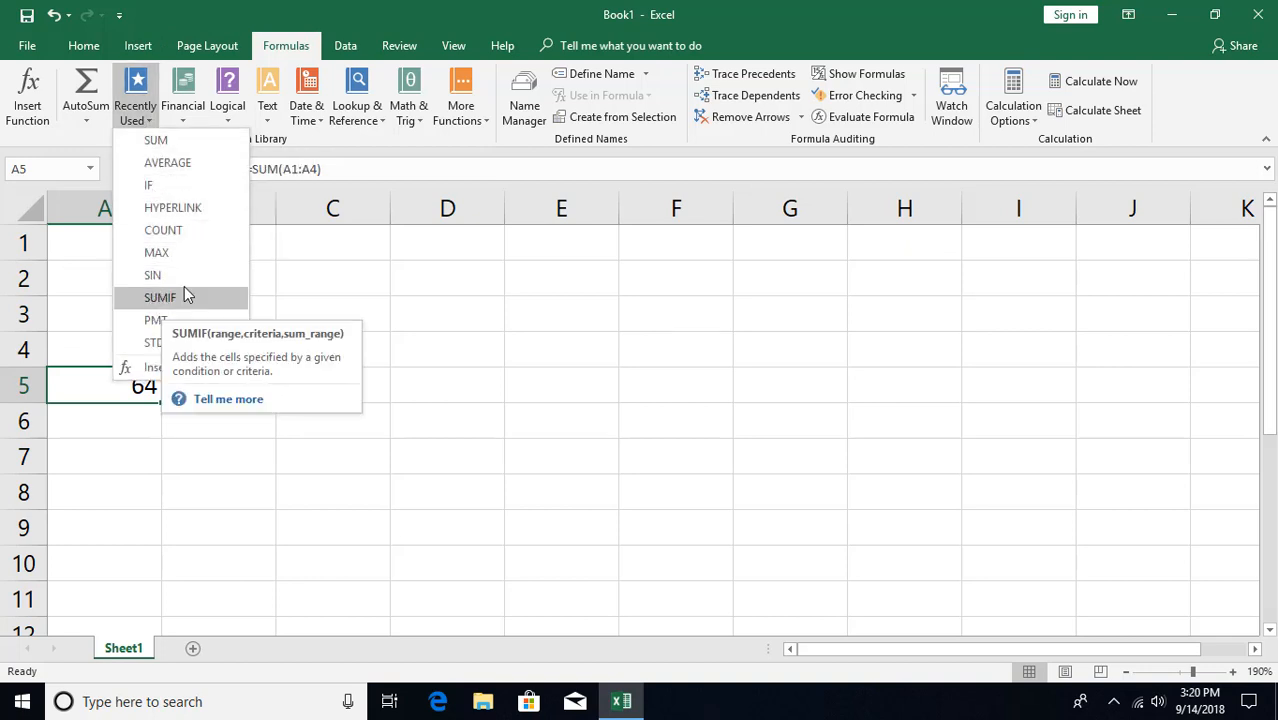
{"action": "left_click", "coordinate": [218, 12]}
{"action": "left_click", "coordinate": [185, 121]}
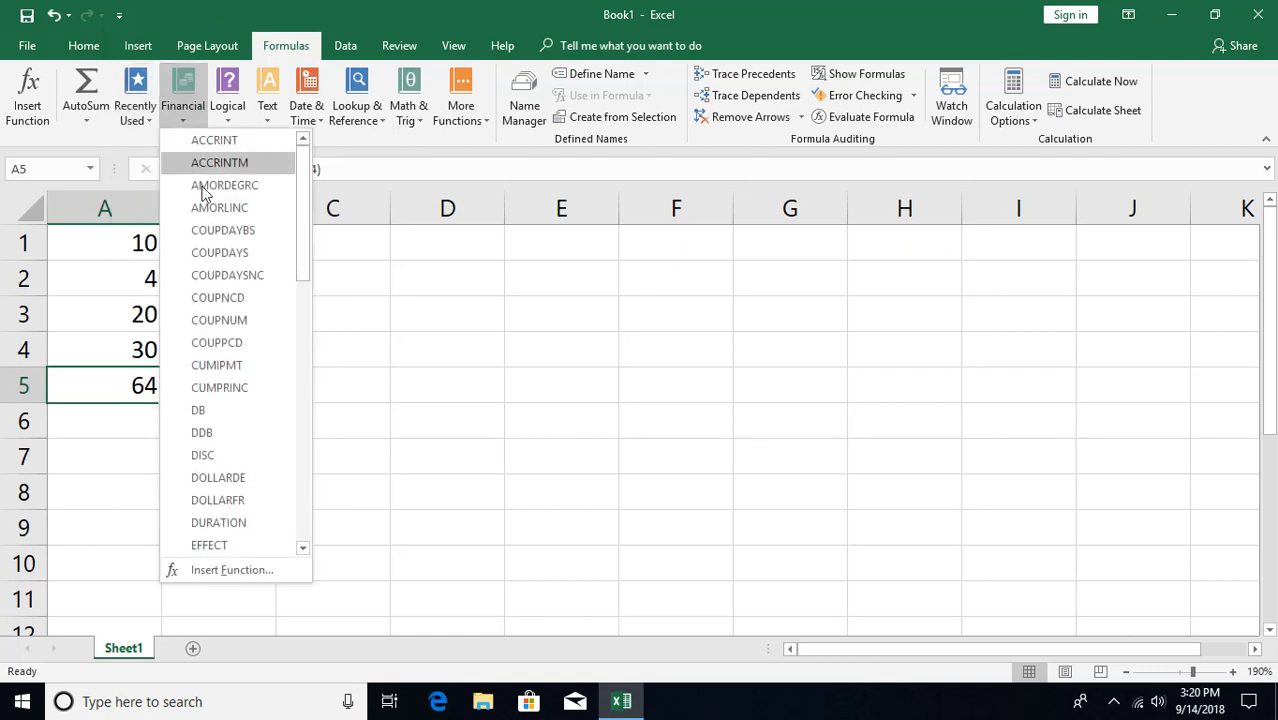
{"action": "left_click_drag", "start_coordinate": [308, 207], "coordinate": [303, 430]}
{"action": "left_click_drag", "start_coordinate": [332, 362], "coordinate": [388, 31]}
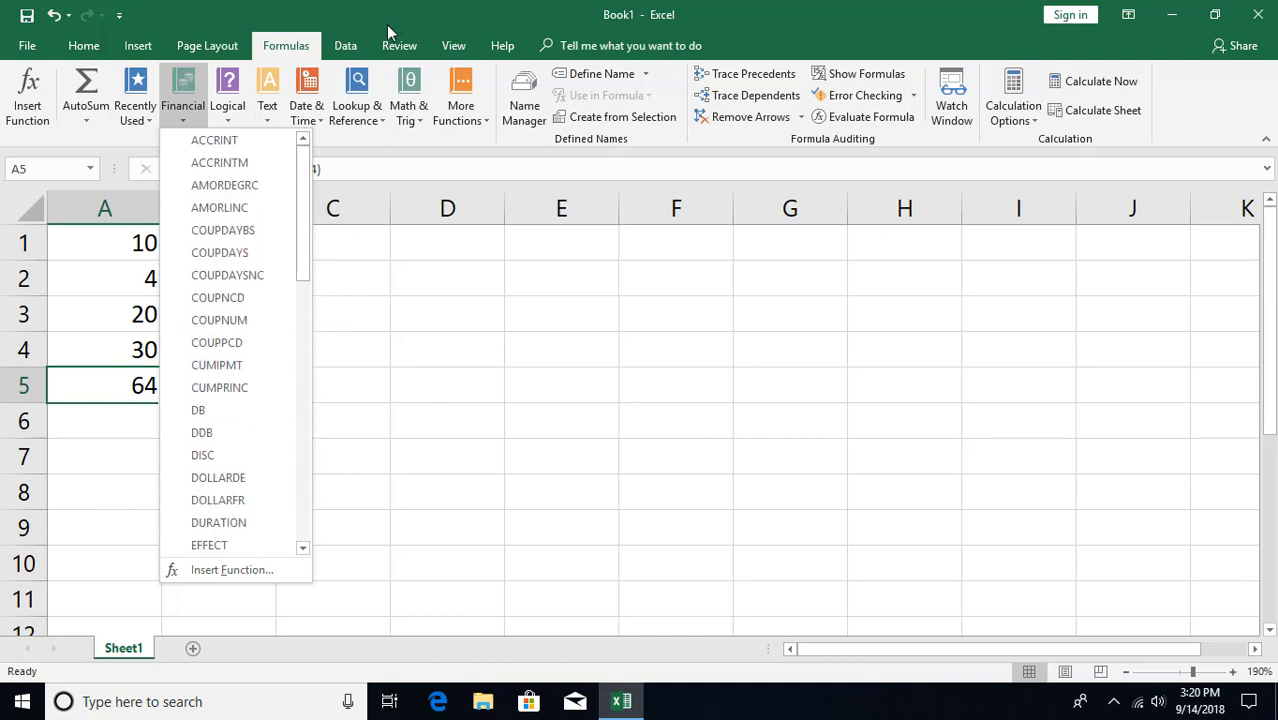
{"action": "left_click", "coordinate": [391, 29]}
{"action": "left_click", "coordinate": [230, 121]}
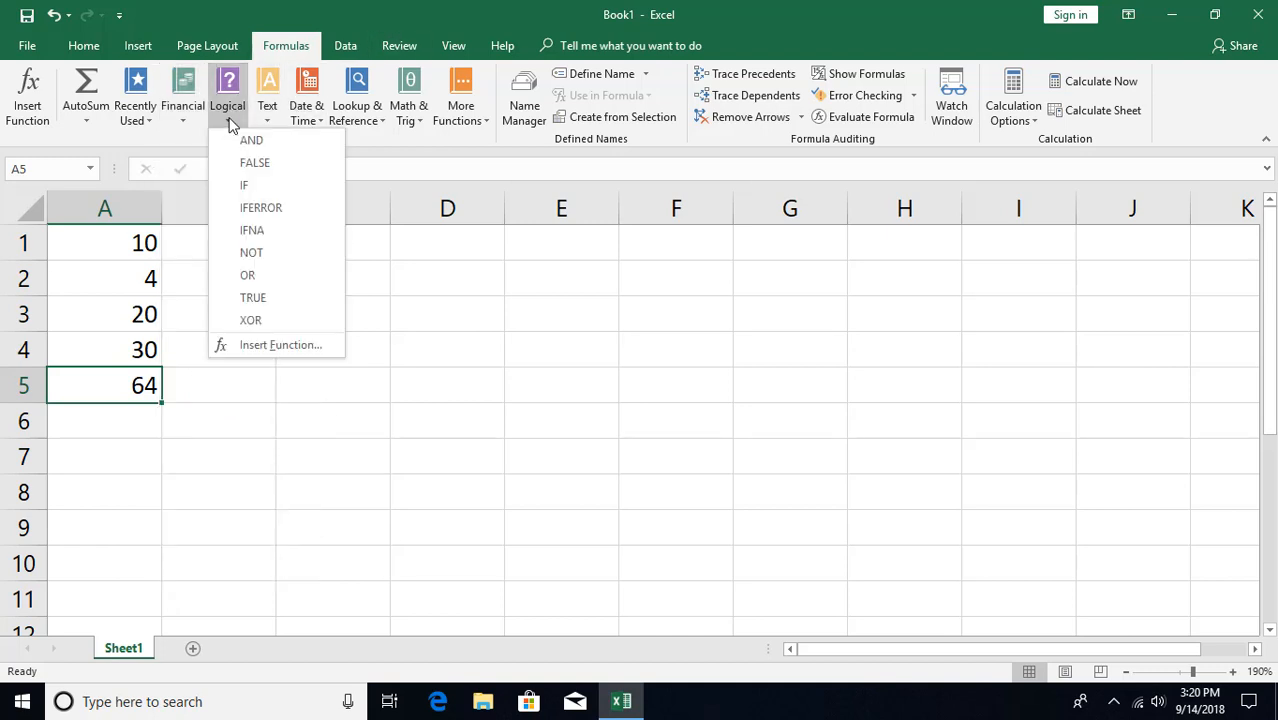
{"action": "left_click", "coordinate": [283, 10]}
{"action": "left_click", "coordinate": [269, 107]}
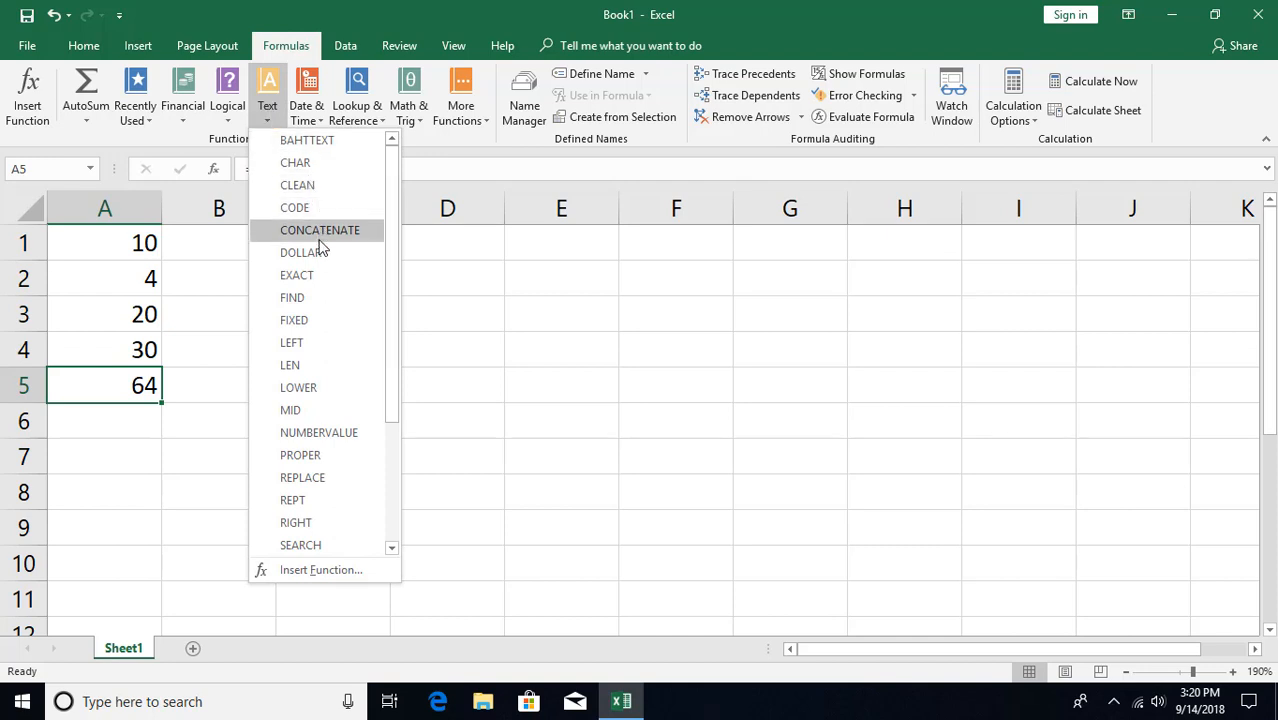
{"action": "left_click", "coordinate": [350, 22]}
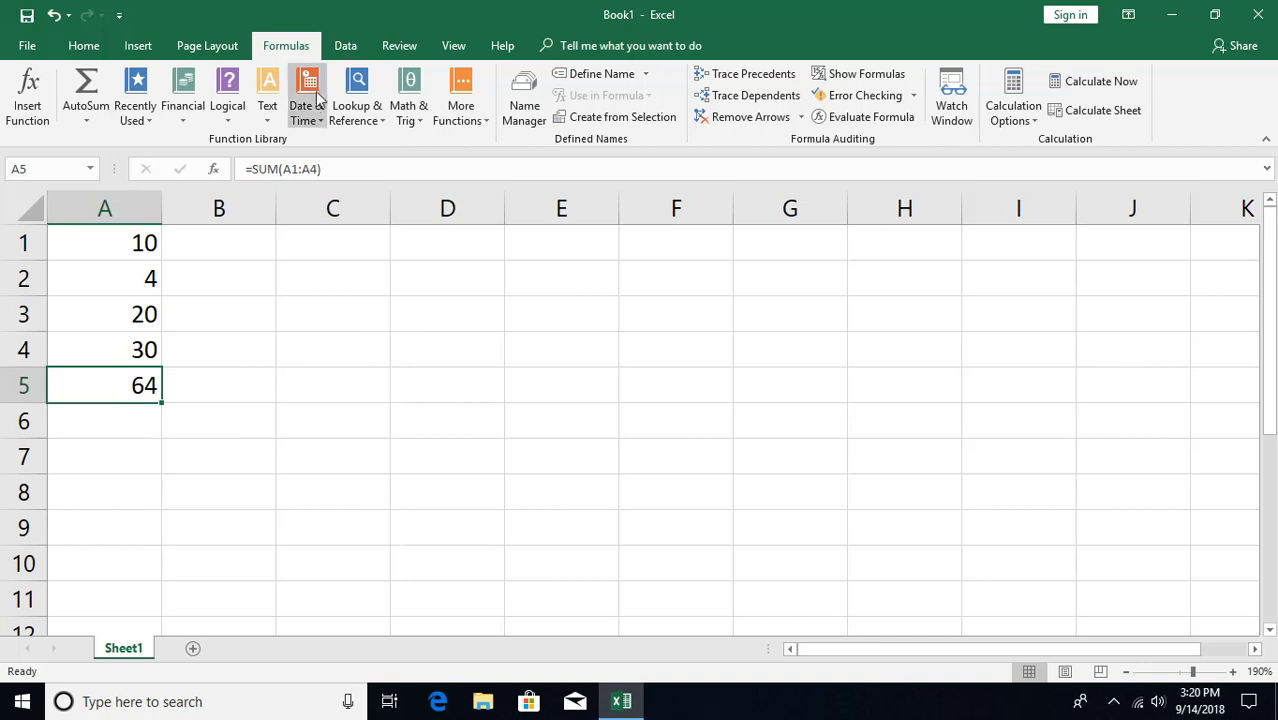
{"action": "left_click", "coordinate": [307, 120]}
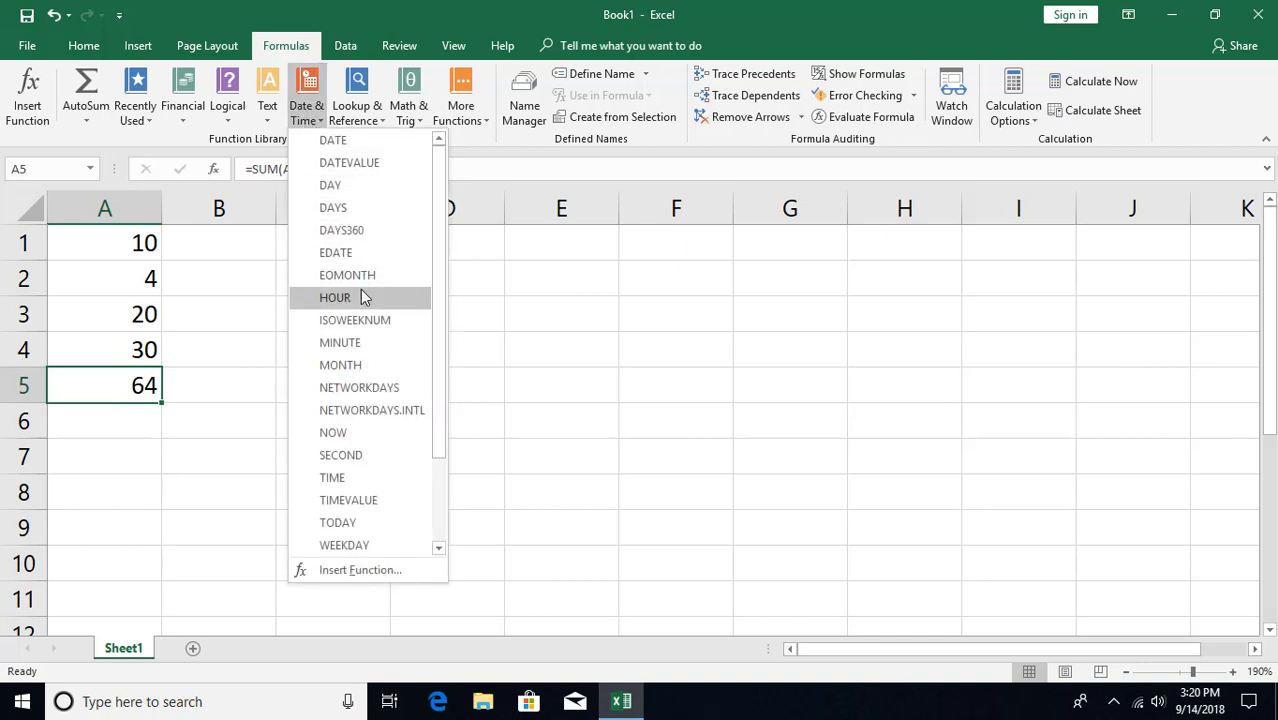
{"action": "left_click", "coordinate": [365, 21]}
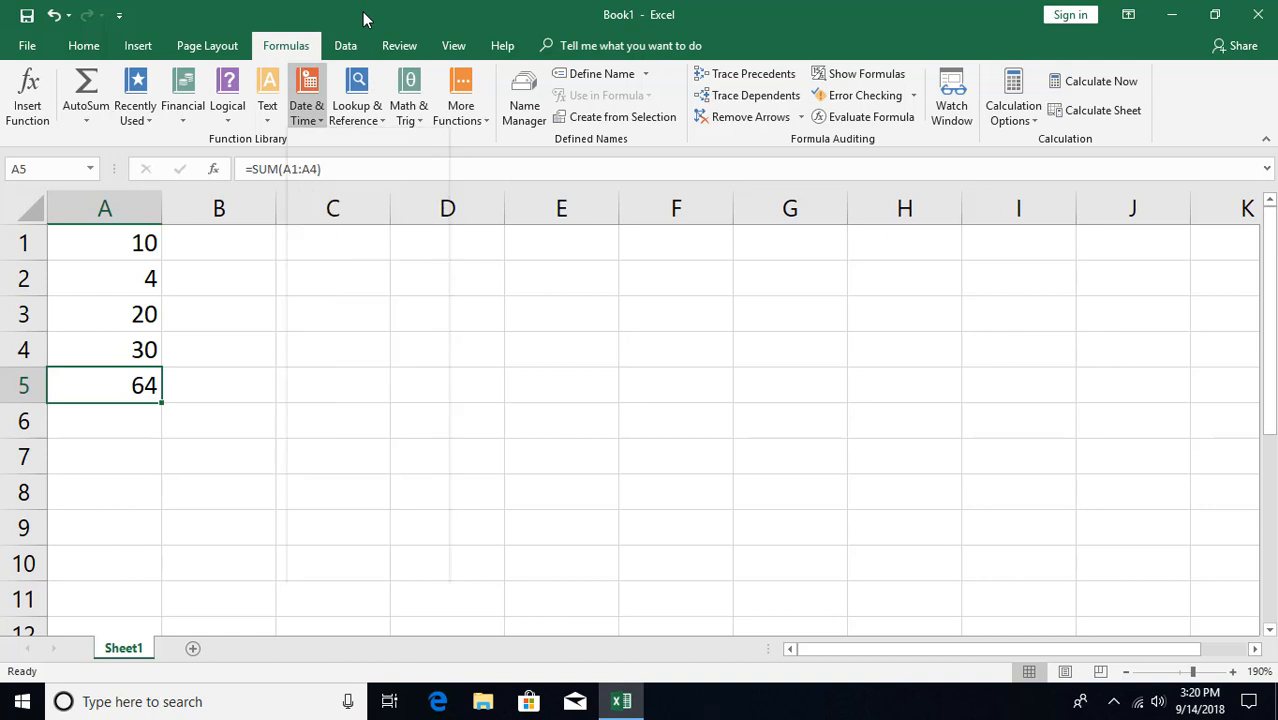
{"action": "left_click", "coordinate": [357, 116]}
{"action": "left_click", "coordinate": [408, 118]}
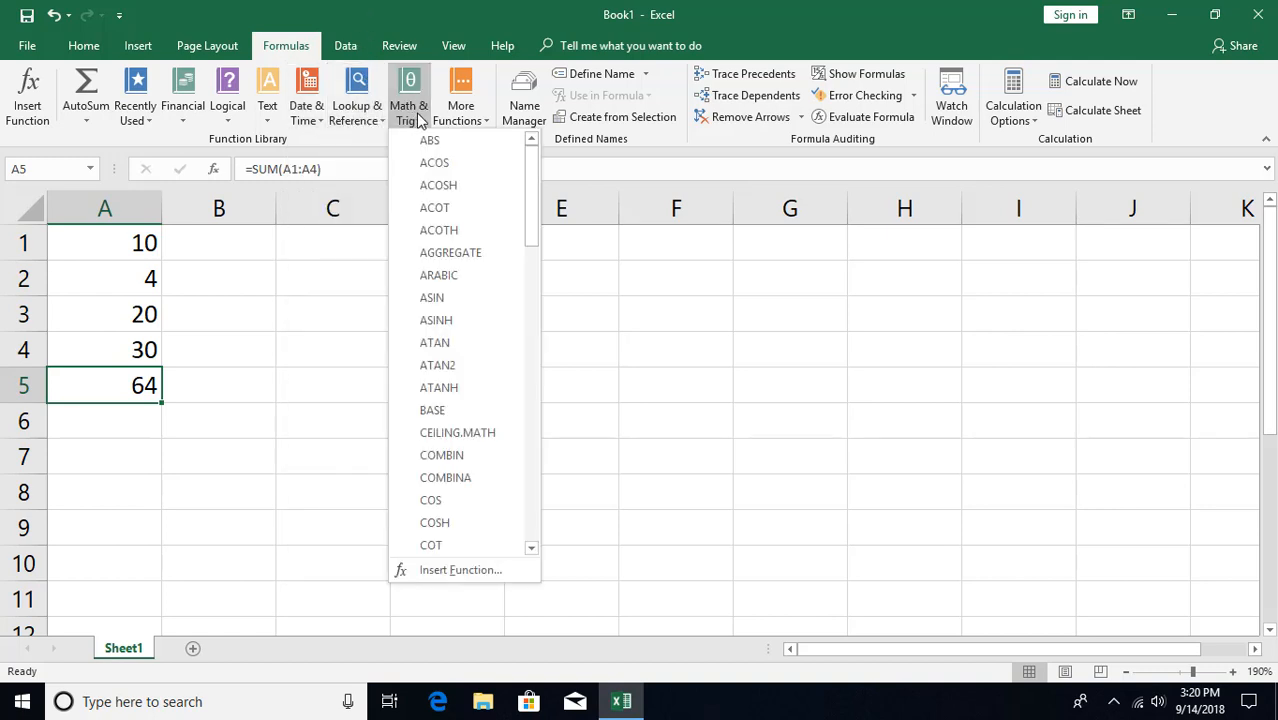
{"action": "left_click", "coordinate": [458, 120]}
{"action": "mouse_move", "coordinate": [475, 146]}
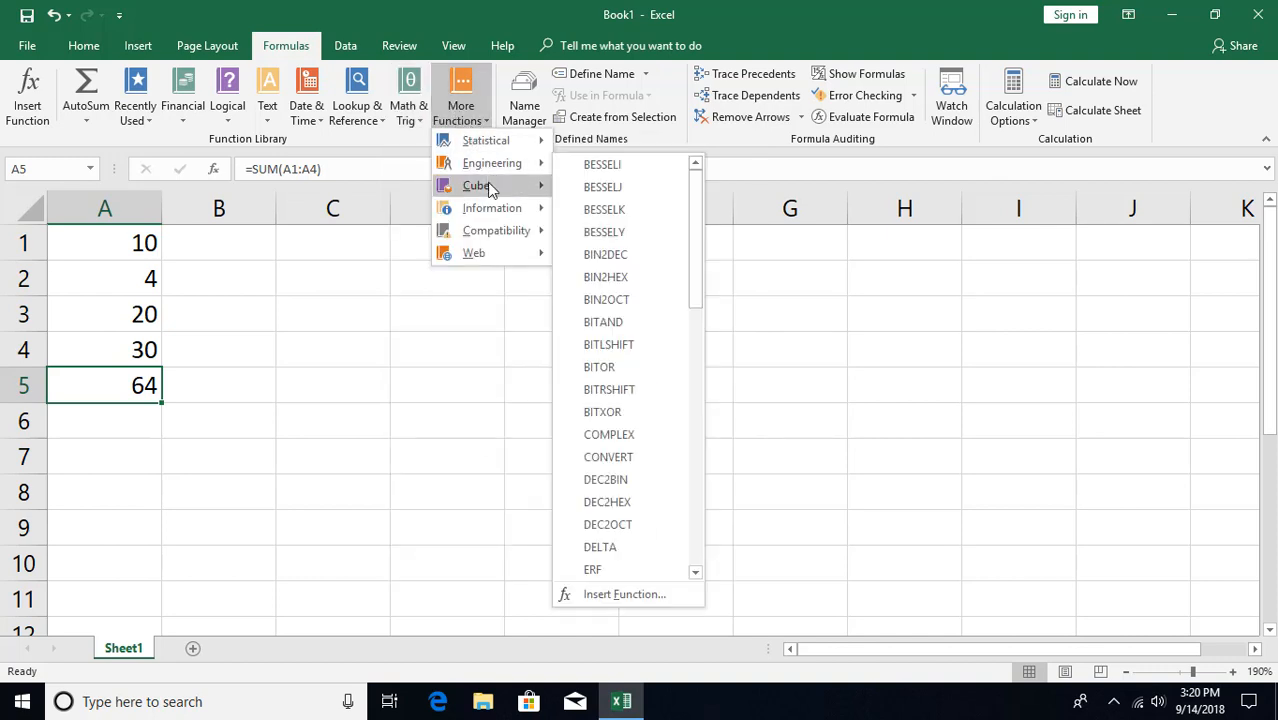
{"action": "left_click", "coordinate": [490, 22]}
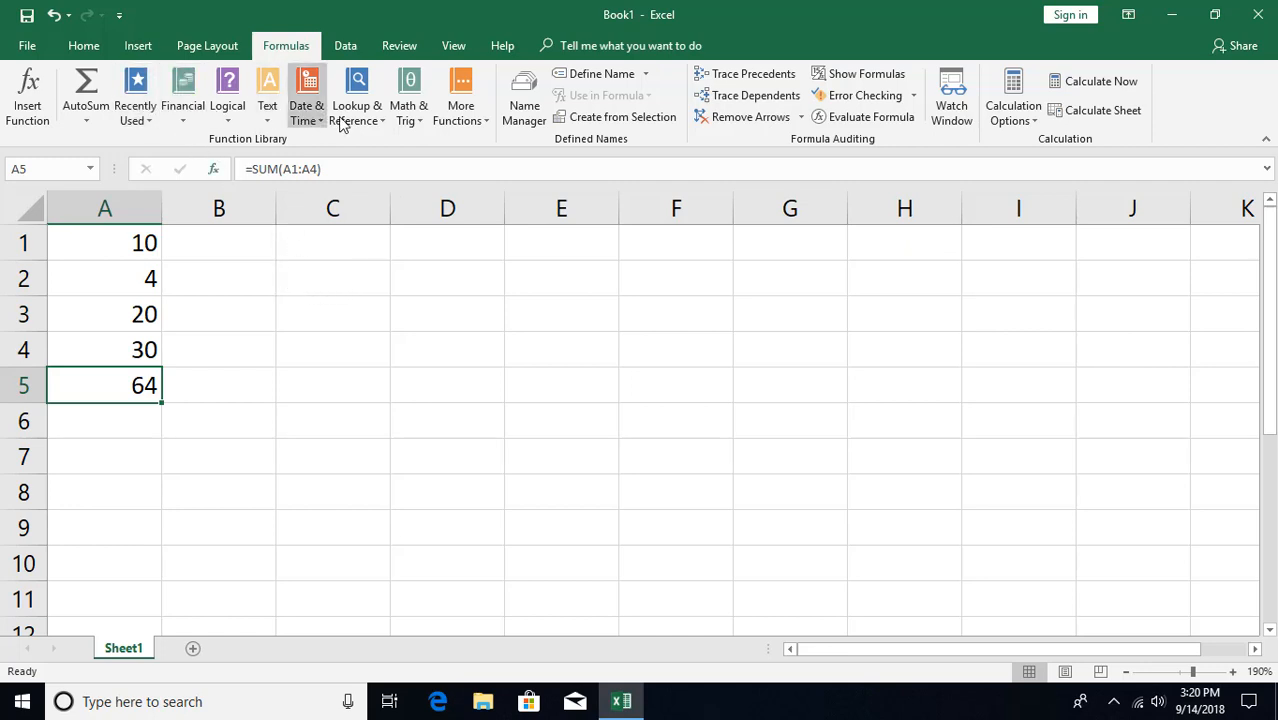
{"action": "left_click", "coordinate": [203, 397]}
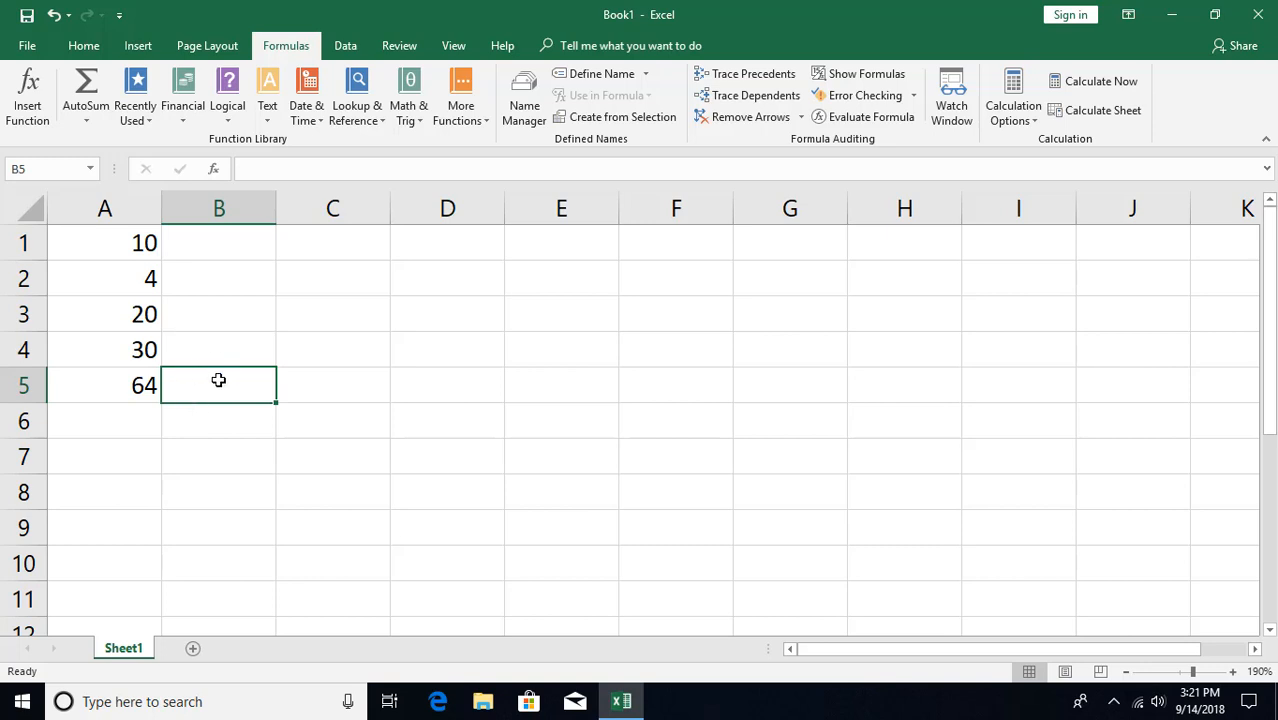
Delete A5's total, then search Insert Function for 'sum' and select SUM.
{"action": "left_click", "coordinate": [140, 385]}
{"action": "key", "text": "Delete"}
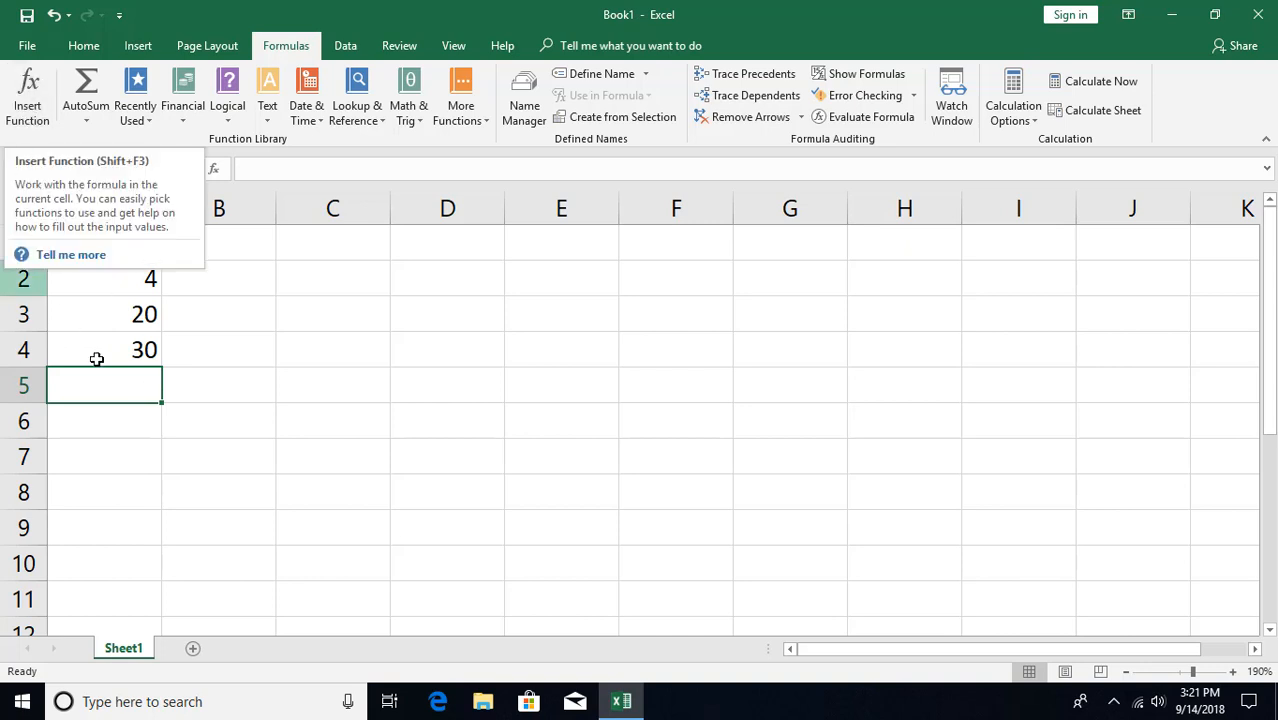
{"action": "left_click", "coordinate": [215, 171]}
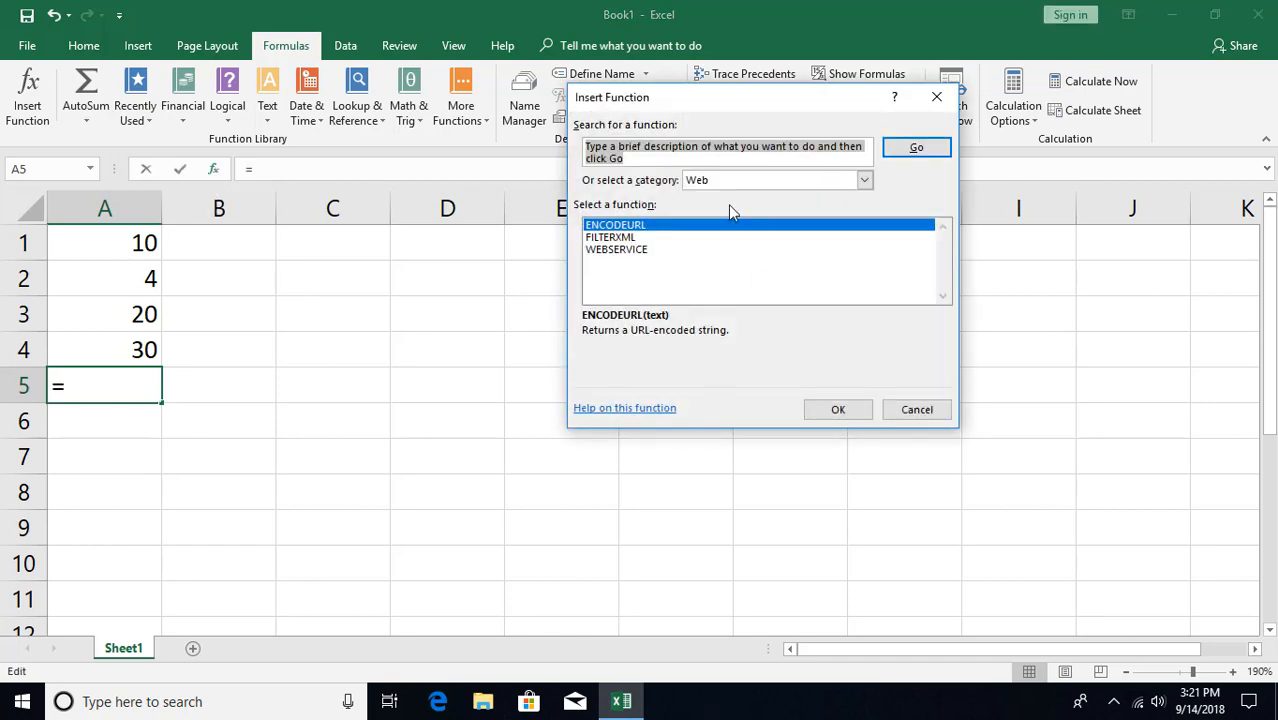
{"action": "left_click", "coordinate": [907, 410]}
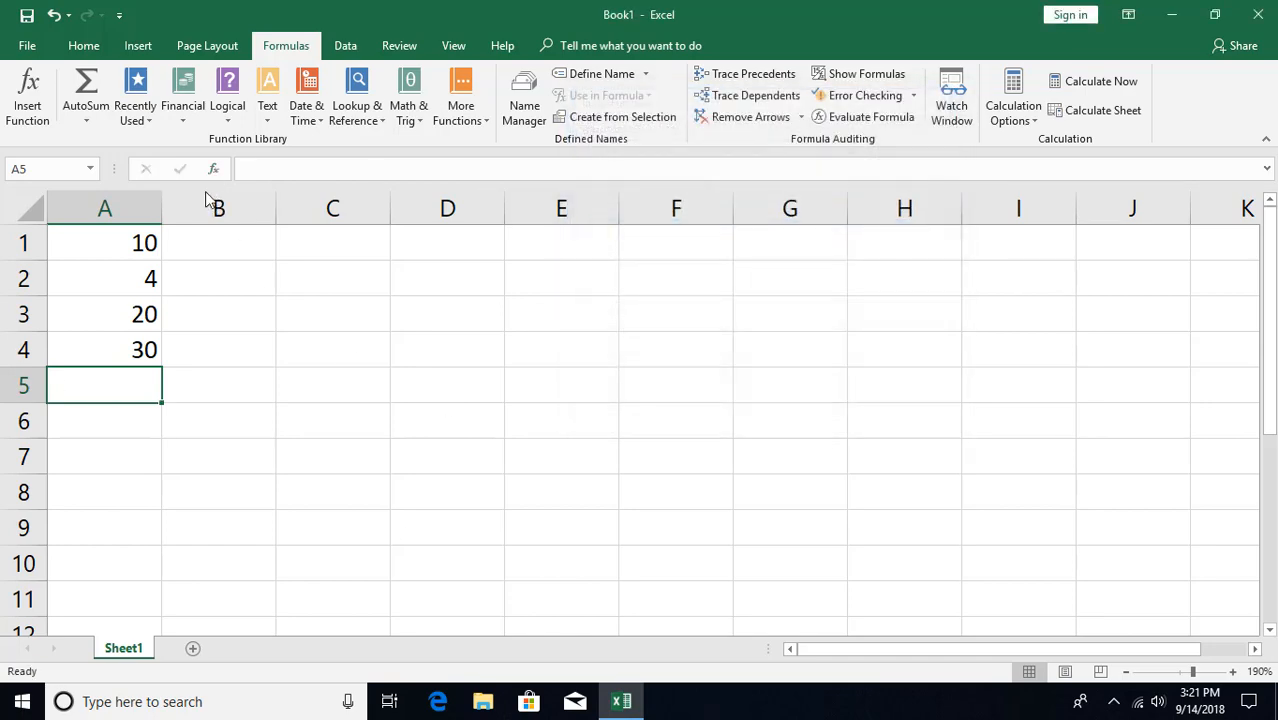
{"action": "left_click", "coordinate": [27, 95]}
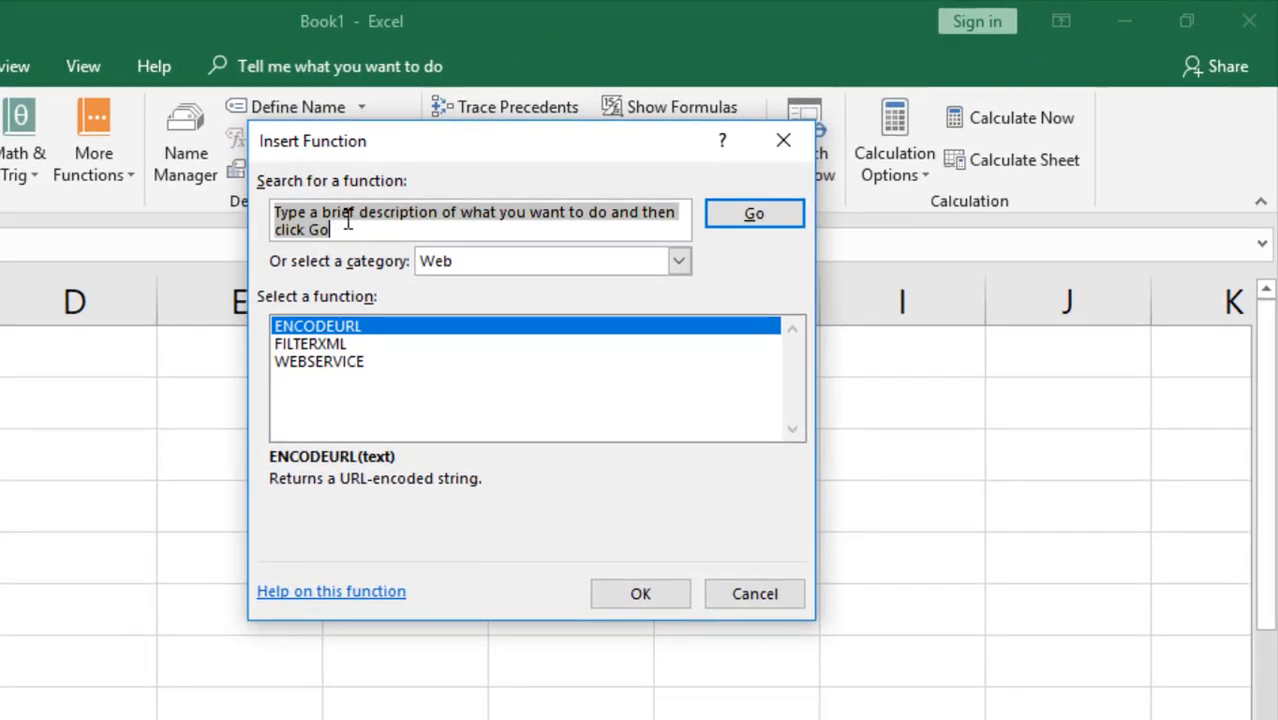
{"action": "type", "text": "sum"}
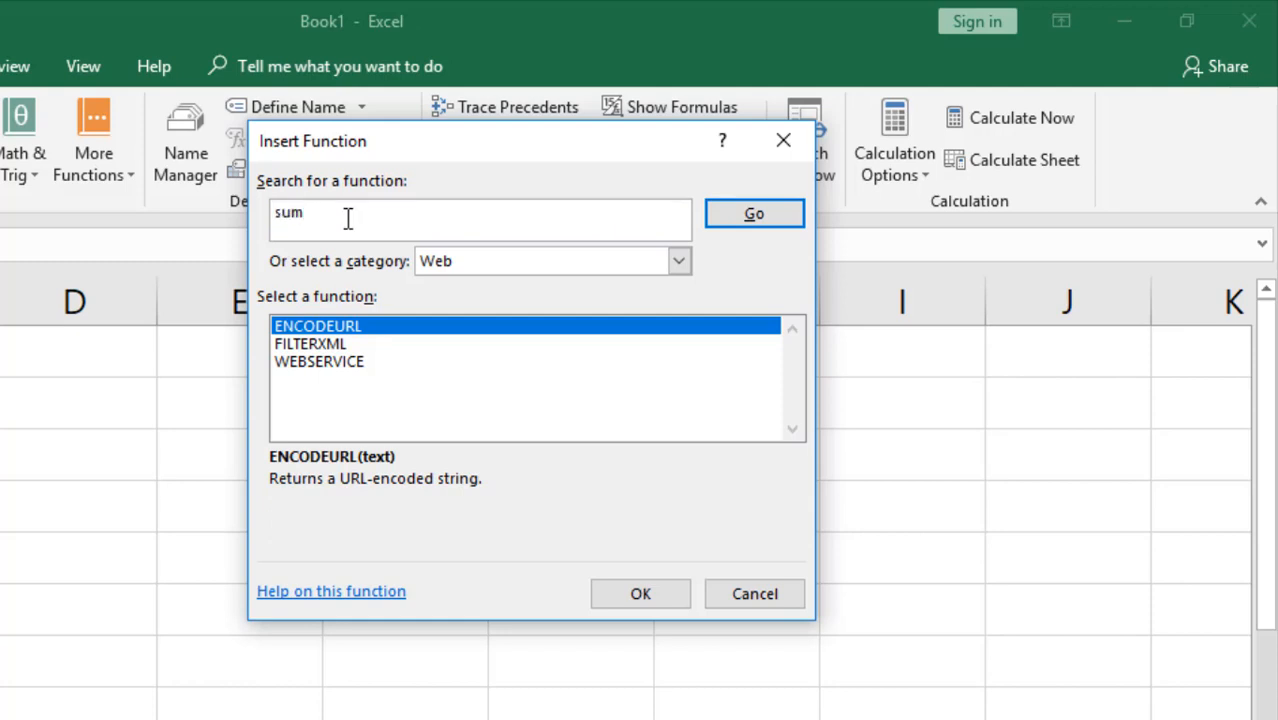
{"action": "left_click", "coordinate": [755, 214]}
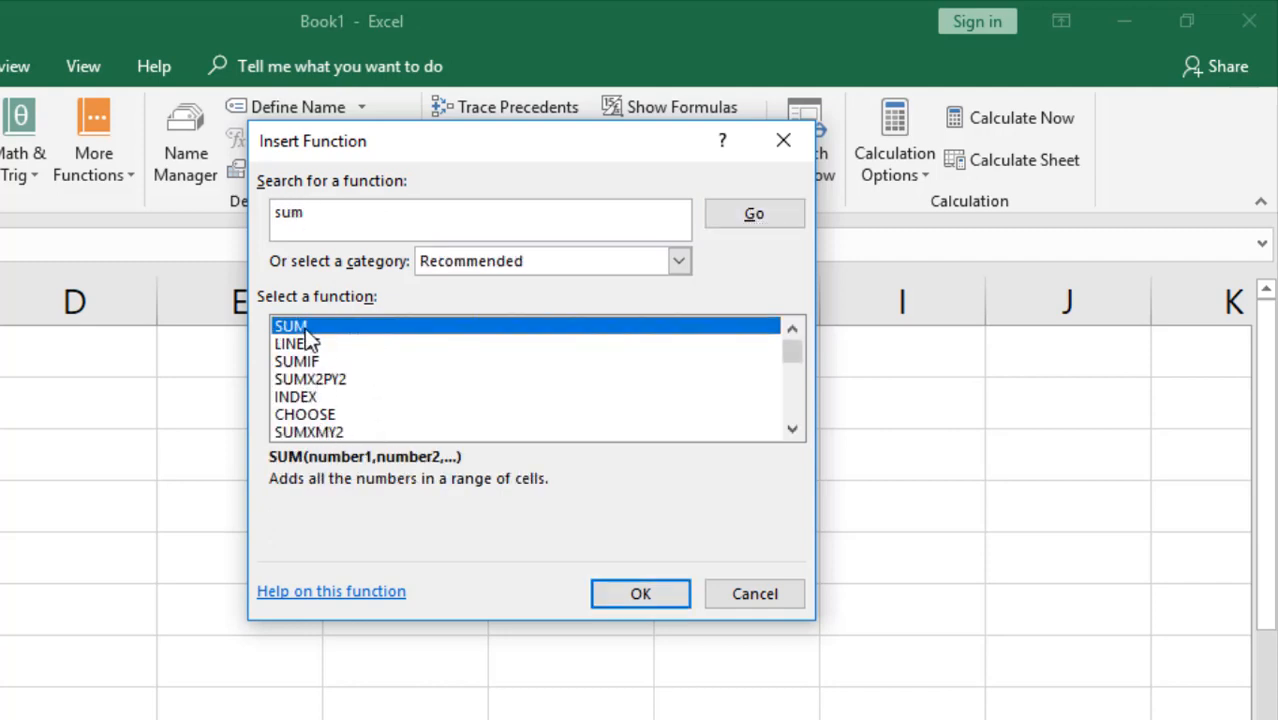
{"action": "left_click", "coordinate": [306, 326]}
Open the online help article for SUM in Edge and scroll to its examples.
{"action": "left_click", "coordinate": [310, 596]}
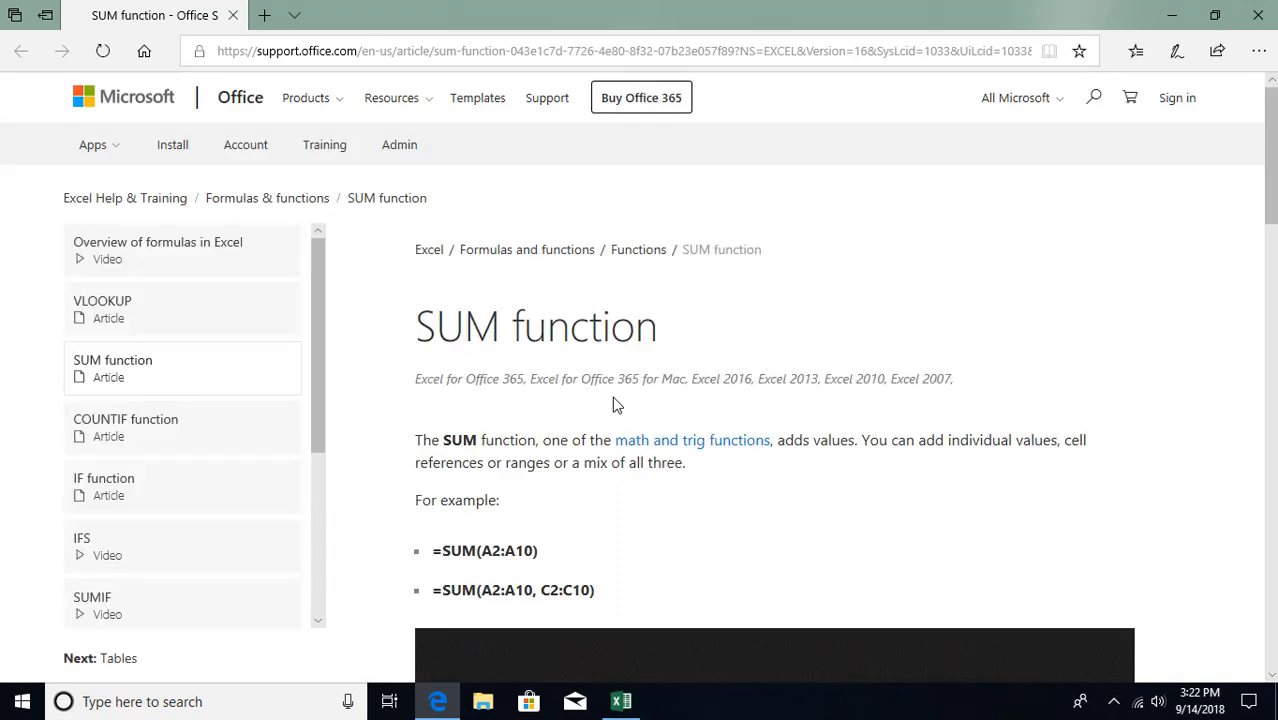
{"action": "scroll", "coordinate": [580, 340], "scroll_direction": "down", "scroll_amount": 1}
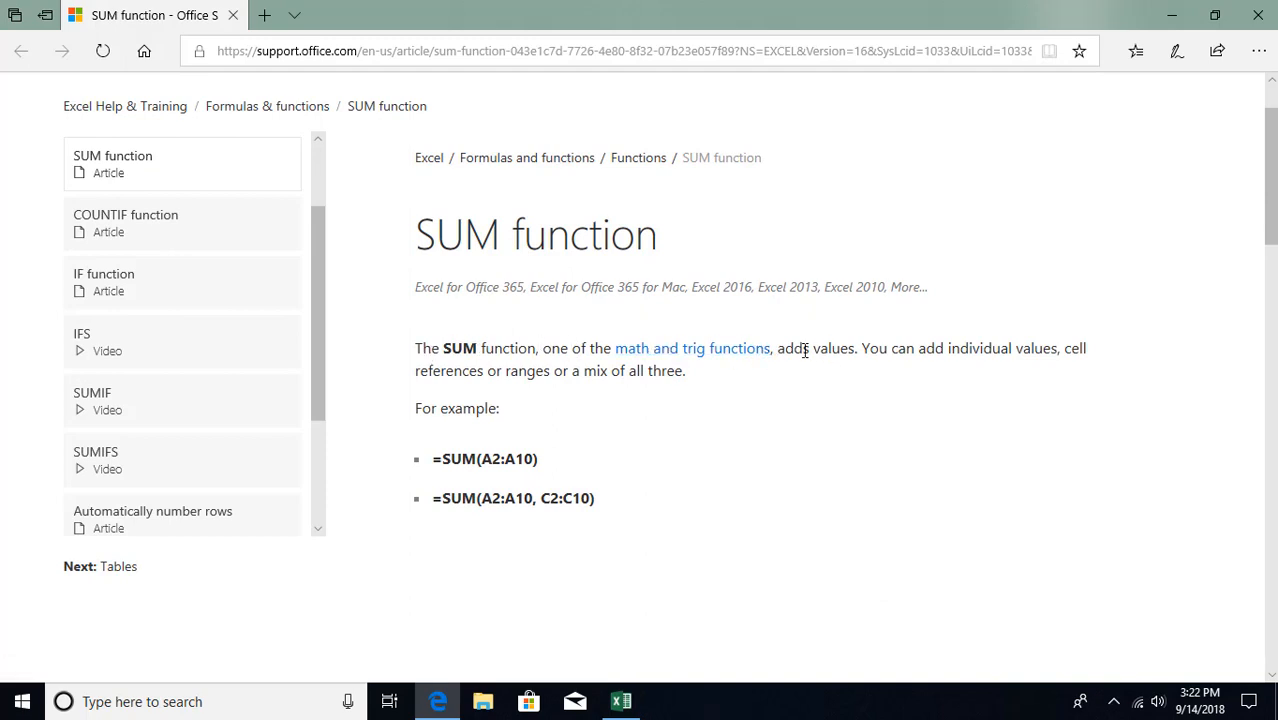
{"action": "scroll", "coordinate": [799, 382], "scroll_direction": "down", "scroll_amount": 2}
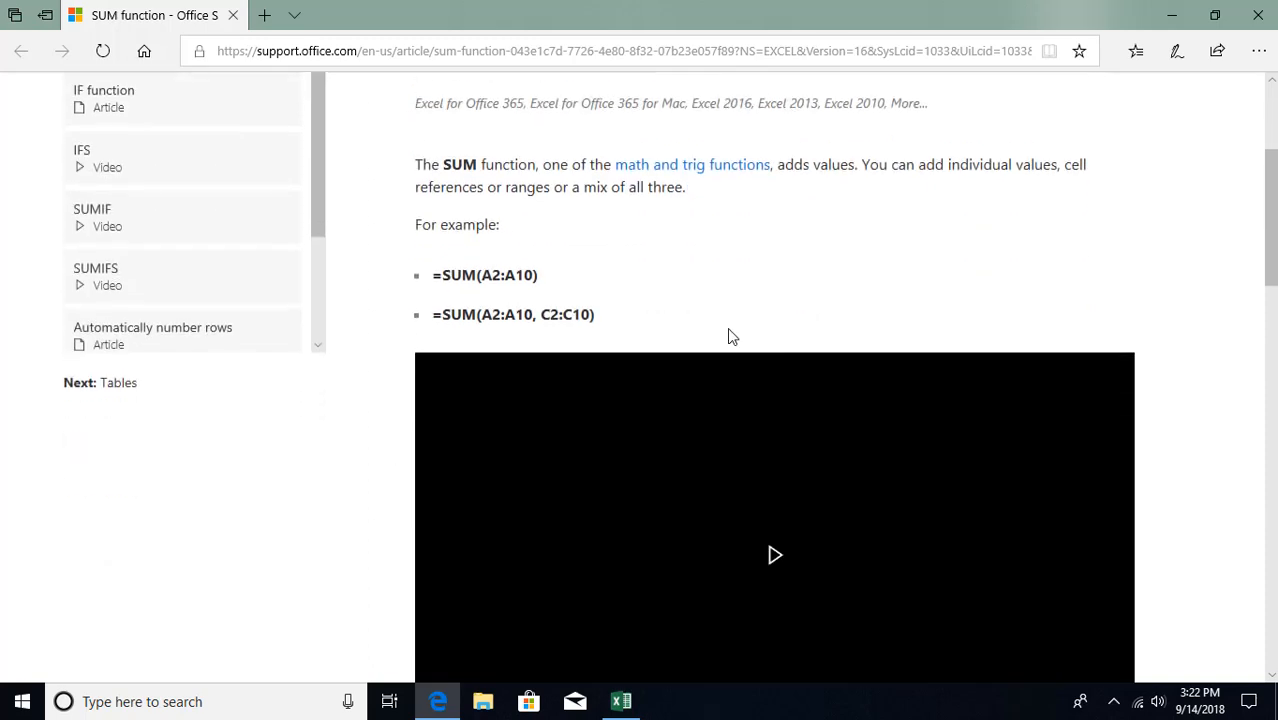
Highlight SUM, A2:A10 and C2:C10 in the example formulas, then read further down.
{"action": "double_click", "coordinate": [452, 275]}
{"action": "left_click_drag", "start_coordinate": [482, 275], "coordinate": [534, 276]}
{"action": "left_click", "coordinate": [505, 270]}
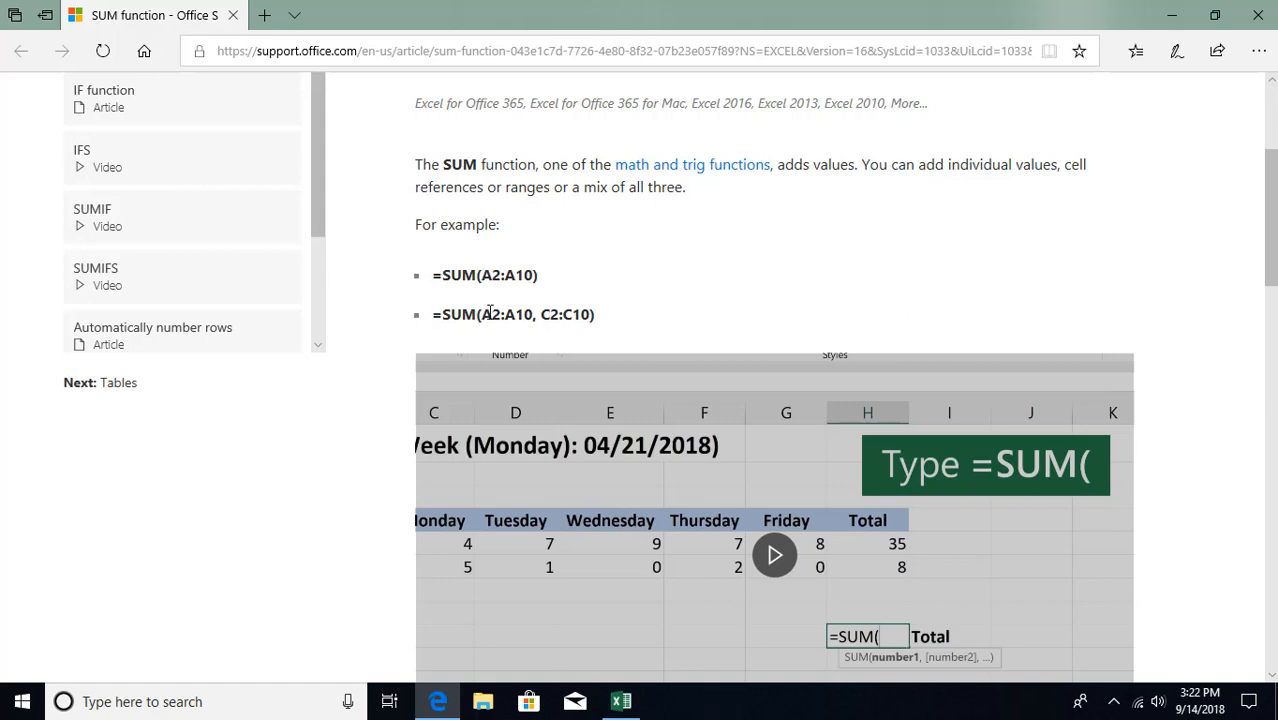
{"action": "left_click_drag", "start_coordinate": [482, 314], "coordinate": [535, 316]}
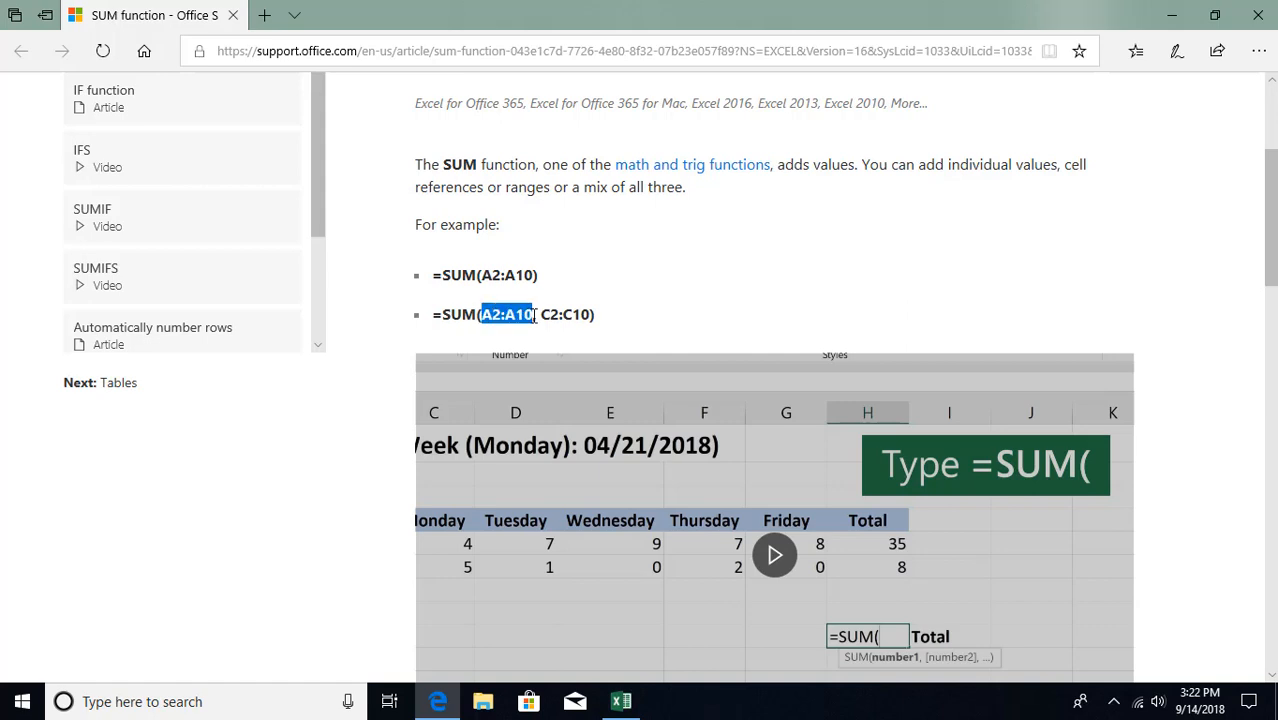
{"action": "left_click", "coordinate": [543, 317]}
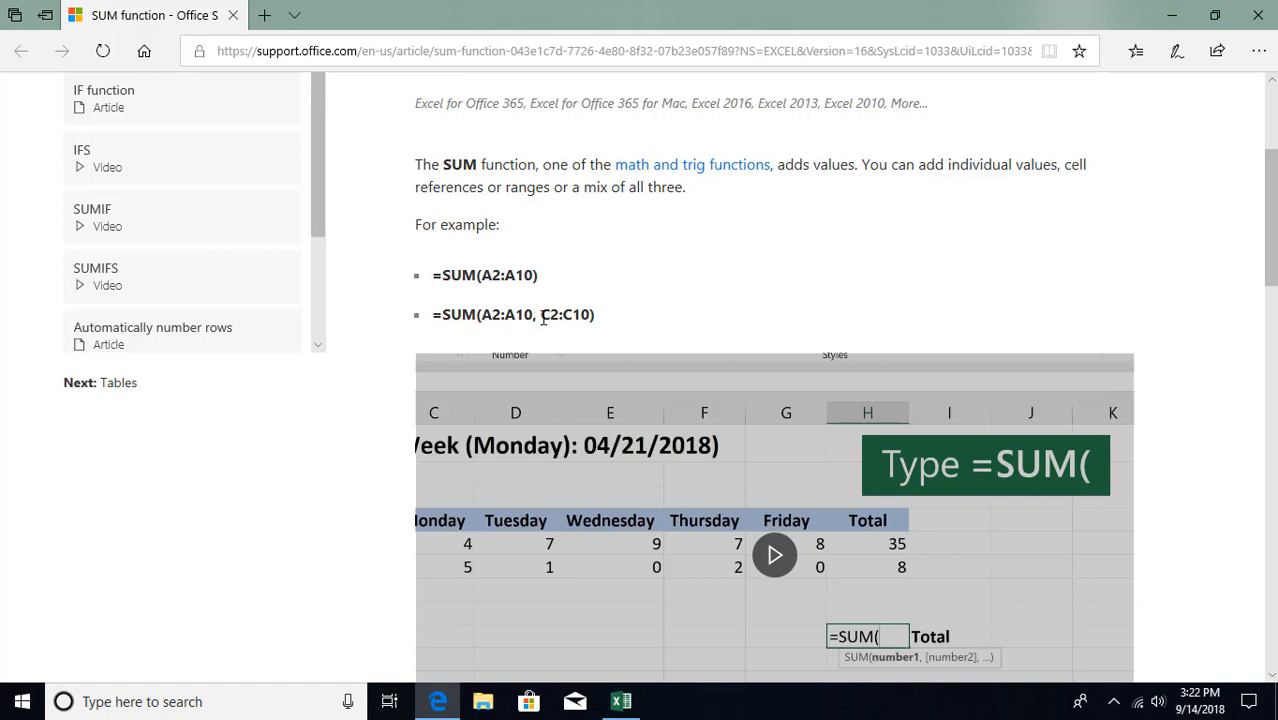
{"action": "left_click_drag", "start_coordinate": [543, 316], "coordinate": [592, 315]}
{"action": "left_click", "coordinate": [579, 286]}
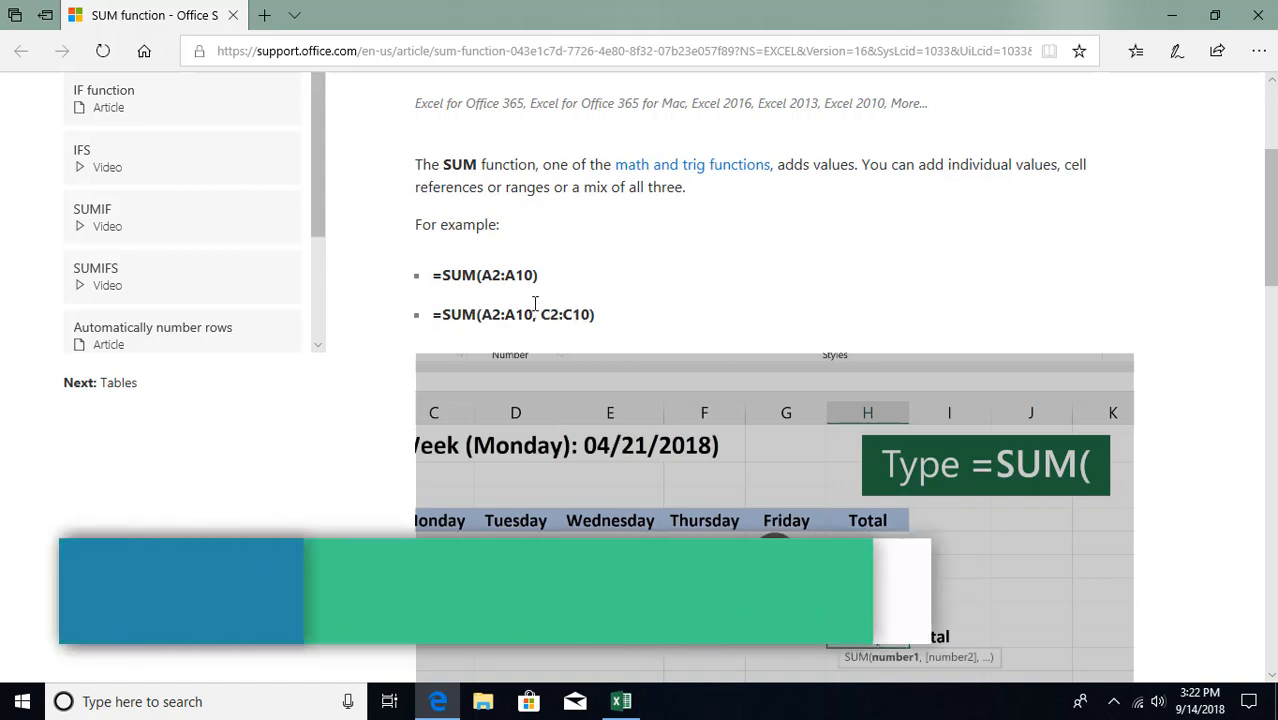
{"action": "scroll", "coordinate": [730, 500], "scroll_direction": "down", "scroll_amount": 2}
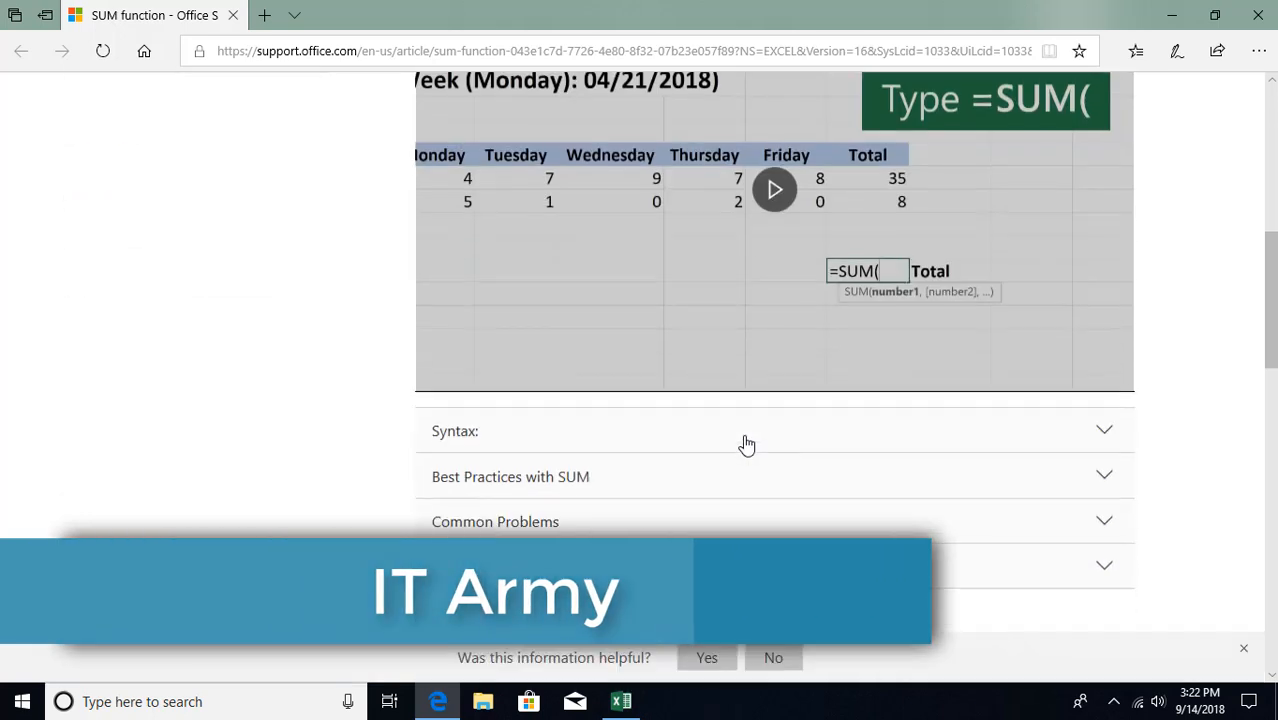
{"action": "scroll", "coordinate": [745, 445], "scroll_direction": "down", "scroll_amount": 2}
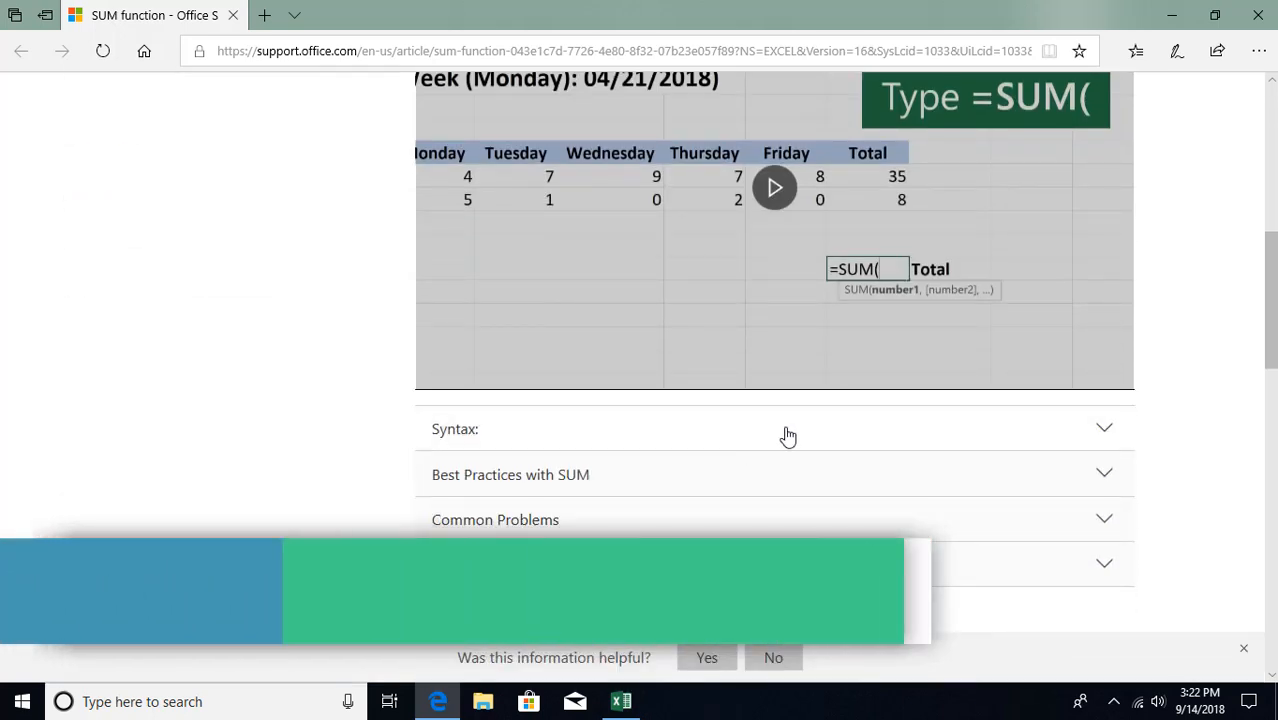
Expand the Syntax section and highlight the 255 limit in number2-255.
{"action": "left_click", "coordinate": [1106, 429]}
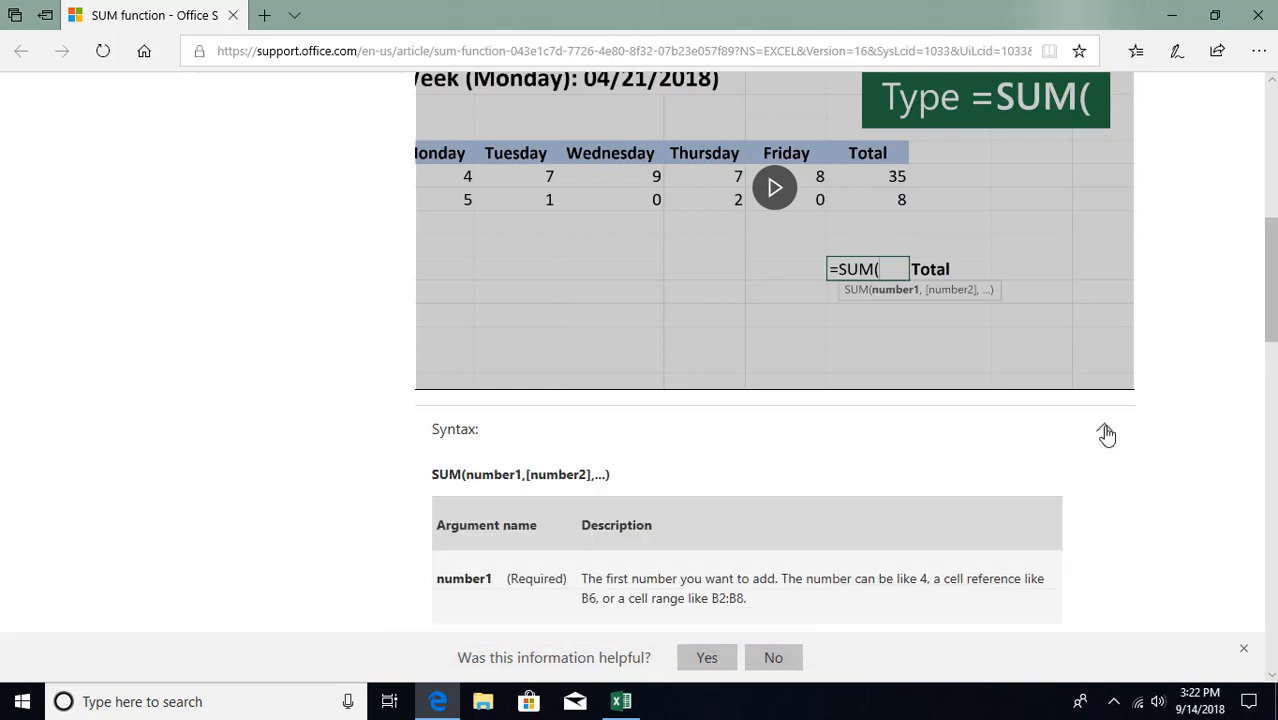
{"action": "scroll", "coordinate": [1106, 440], "scroll_direction": "down", "scroll_amount": 2}
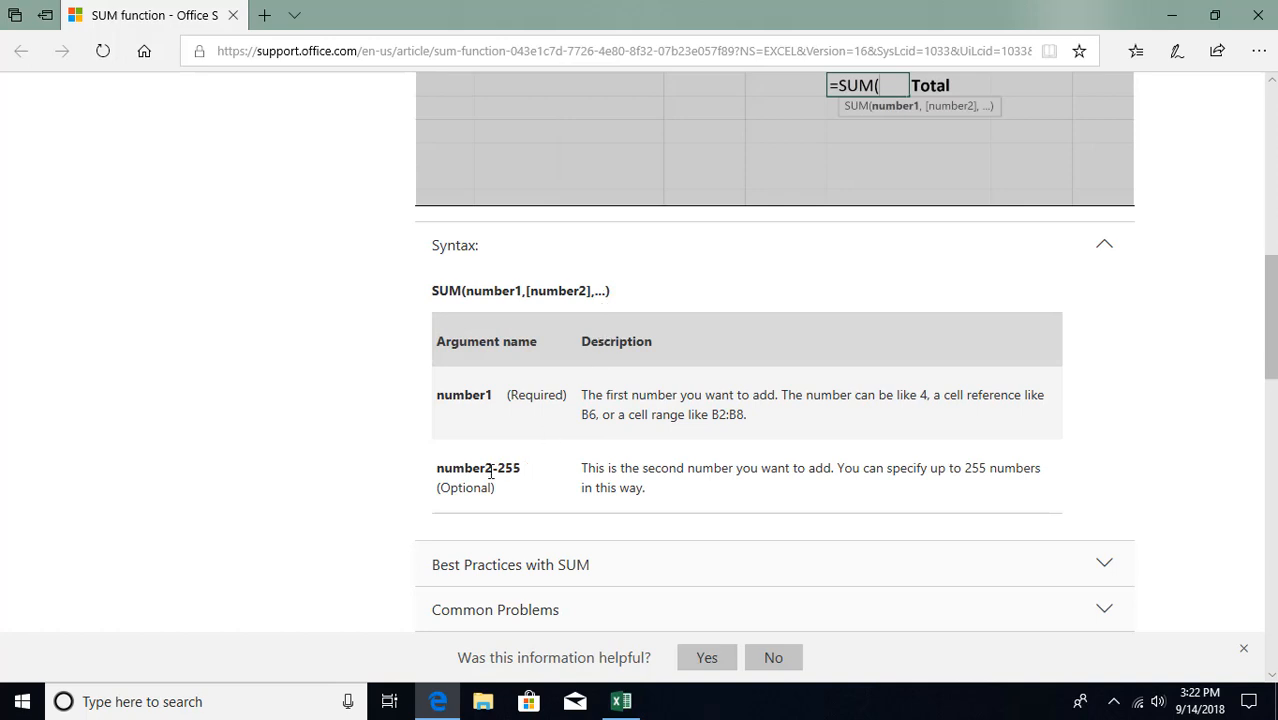
{"action": "left_click_drag", "start_coordinate": [501, 470], "coordinate": [542, 476]}
{"action": "left_click", "coordinate": [546, 476]}
{"action": "scroll", "coordinate": [550, 477], "scroll_direction": "down", "scroll_amount": 1}
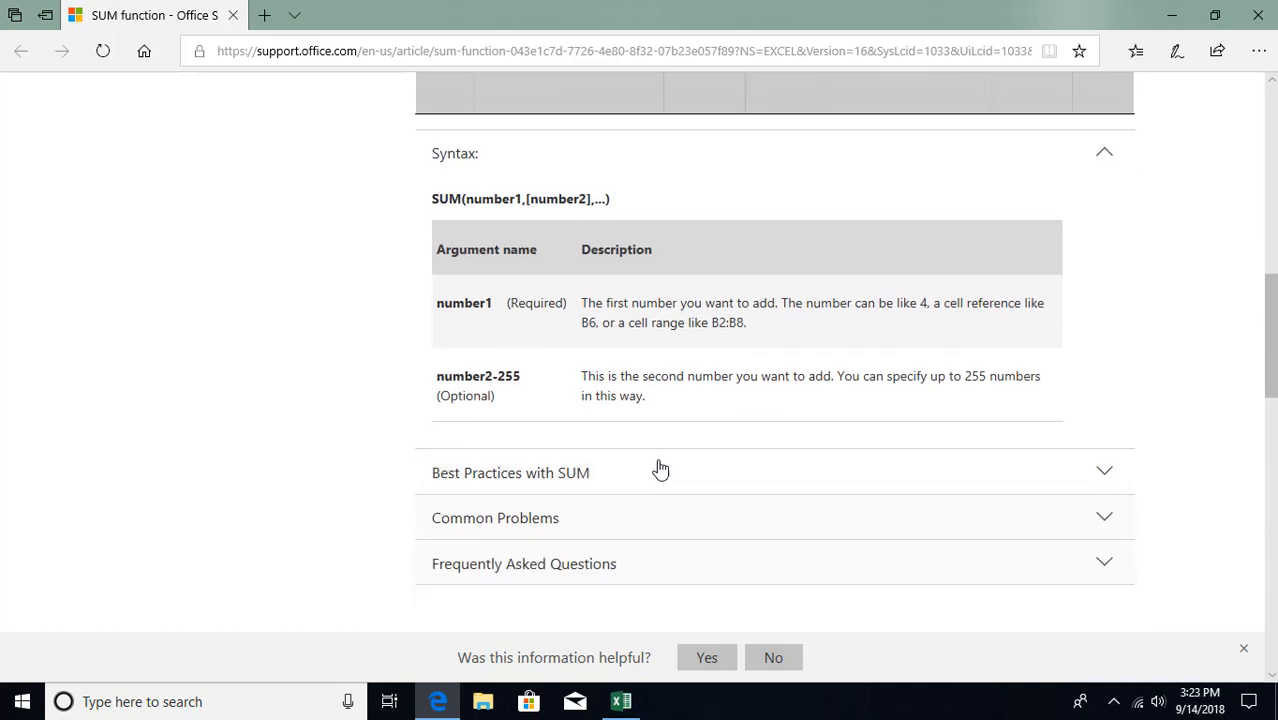
Expand and read through the Best Practices with SUM section.
{"action": "left_click", "coordinate": [1102, 472]}
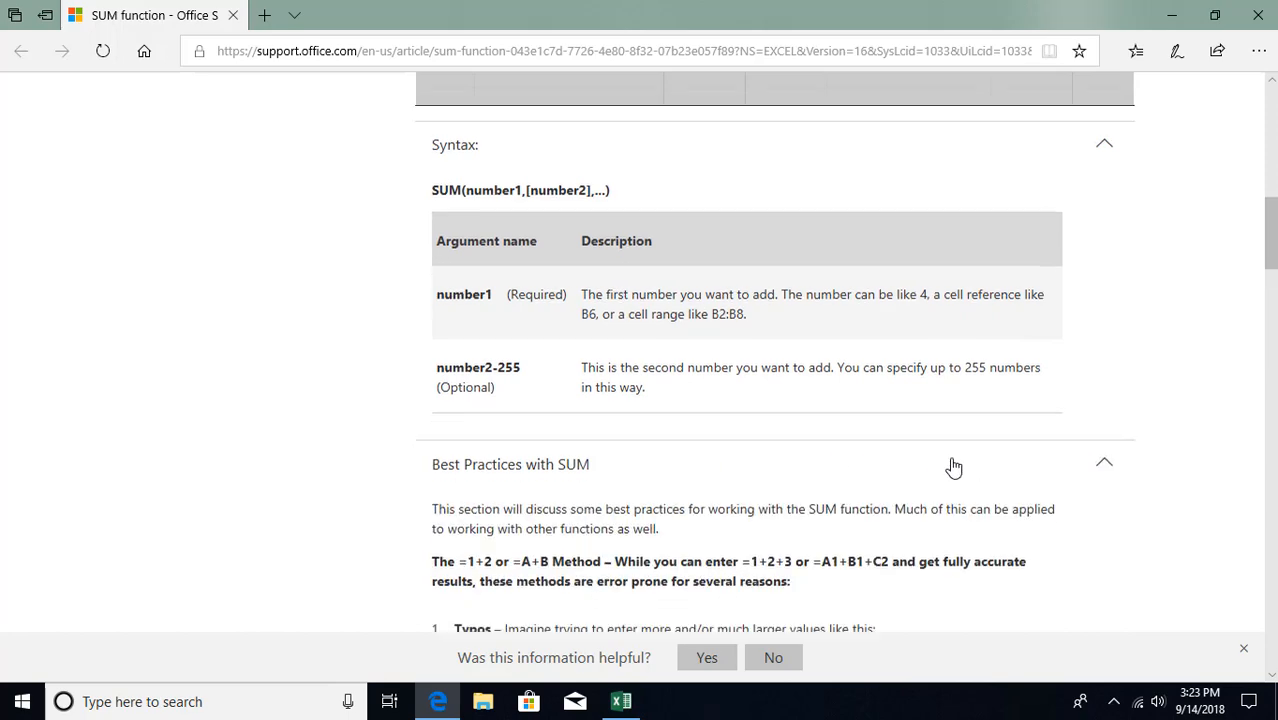
{"action": "scroll", "coordinate": [950, 460], "scroll_direction": "down", "scroll_amount": 5}
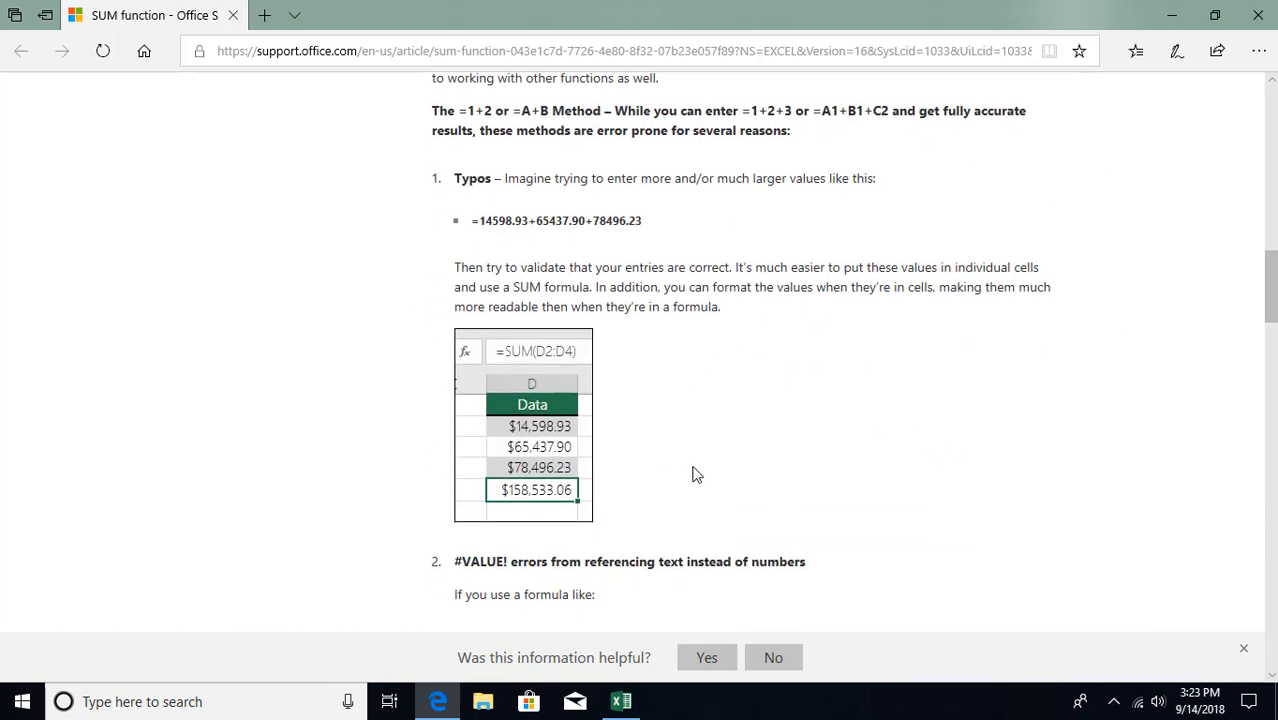
{"action": "scroll", "coordinate": [693, 470], "scroll_direction": "down", "scroll_amount": 4}
{"action": "scroll", "coordinate": [884, 471], "scroll_direction": "down", "scroll_amount": 9}
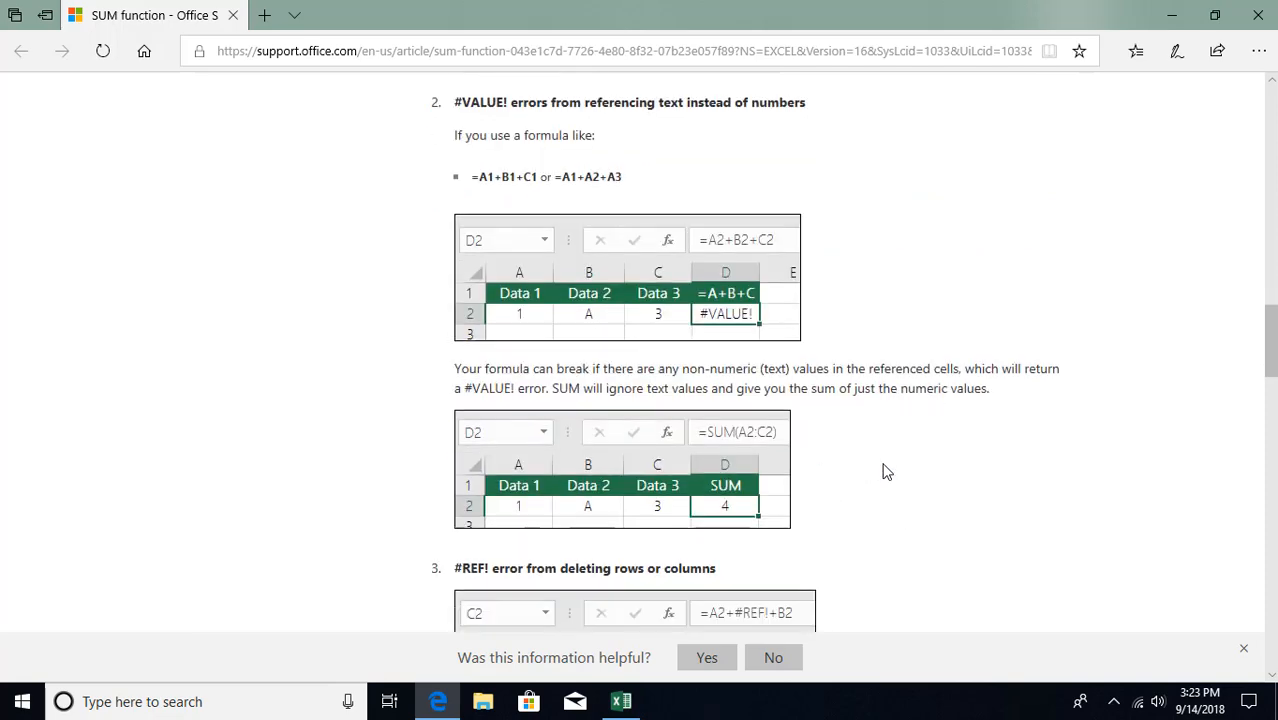
{"action": "scroll", "coordinate": [884, 471], "scroll_direction": "down", "scroll_amount": 5}
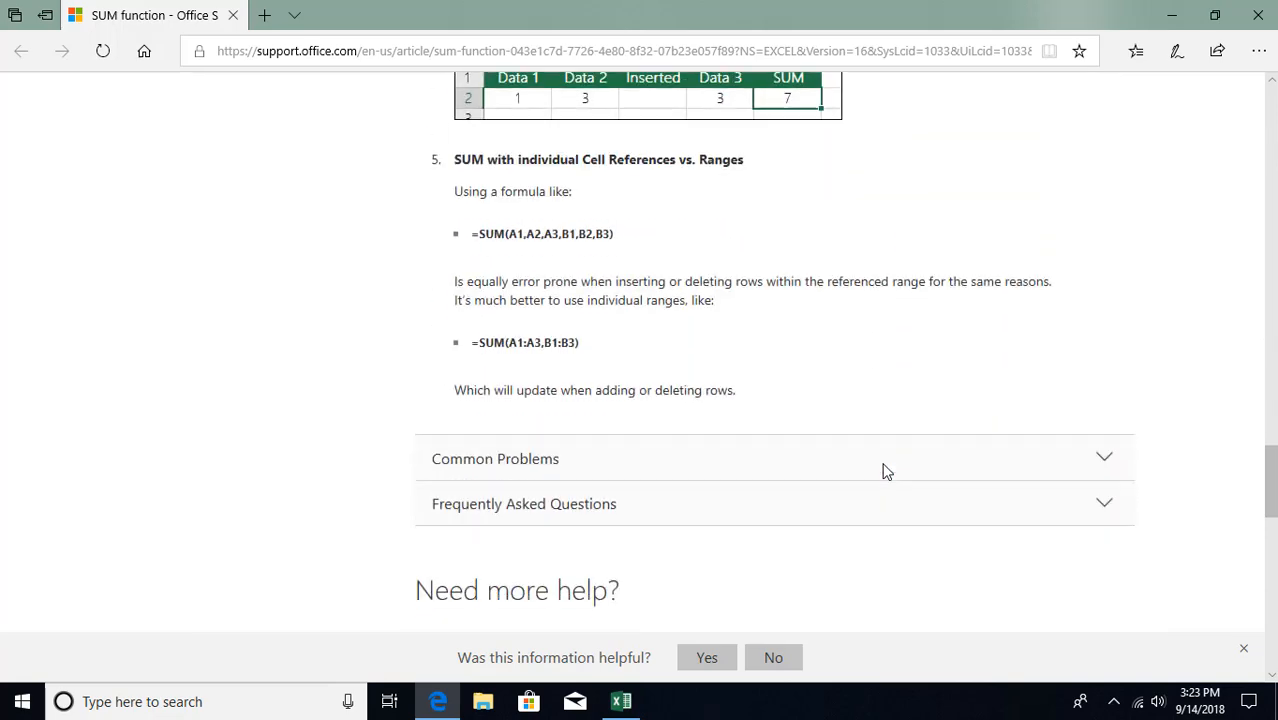
{"action": "scroll", "coordinate": [884, 471], "scroll_direction": "down", "scroll_amount": 1}
Expand Common Problems and Frequently Asked Questions, then close Edge.
{"action": "left_click", "coordinate": [927, 371]}
{"action": "scroll", "coordinate": [927, 371], "scroll_direction": "down", "scroll_amount": 5}
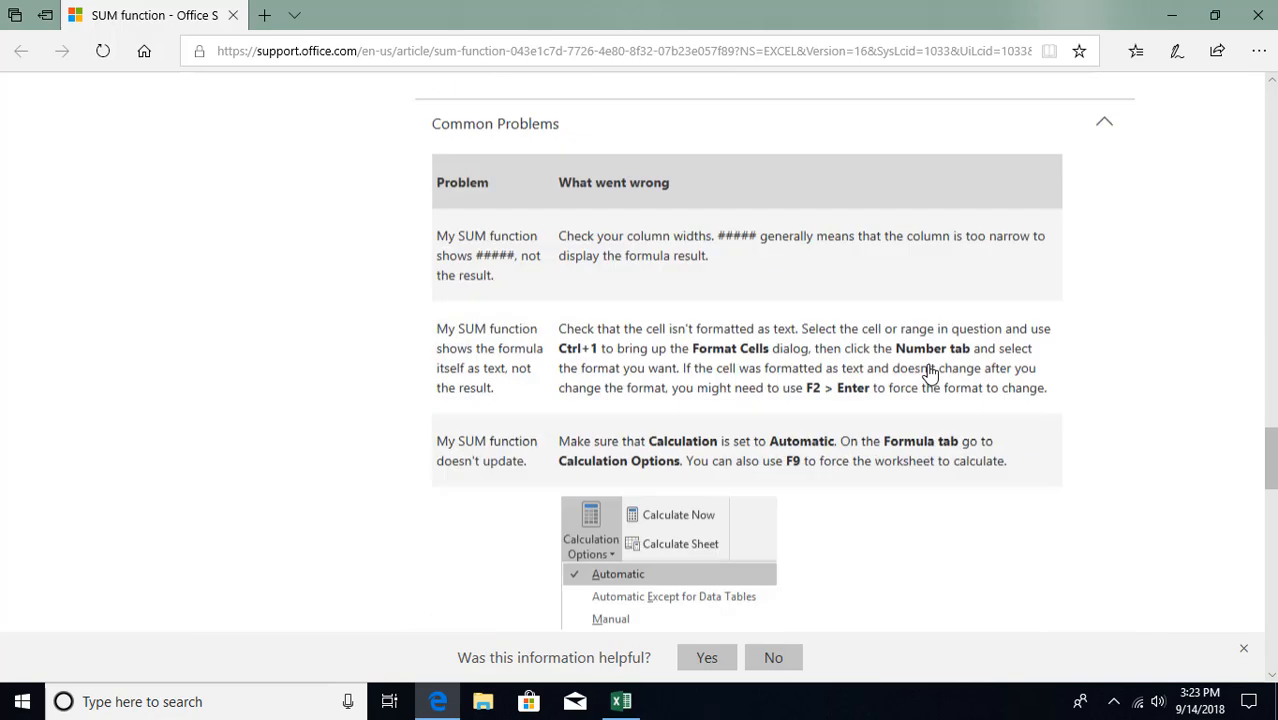
{"action": "scroll", "coordinate": [921, 374], "scroll_direction": "down", "scroll_amount": 4}
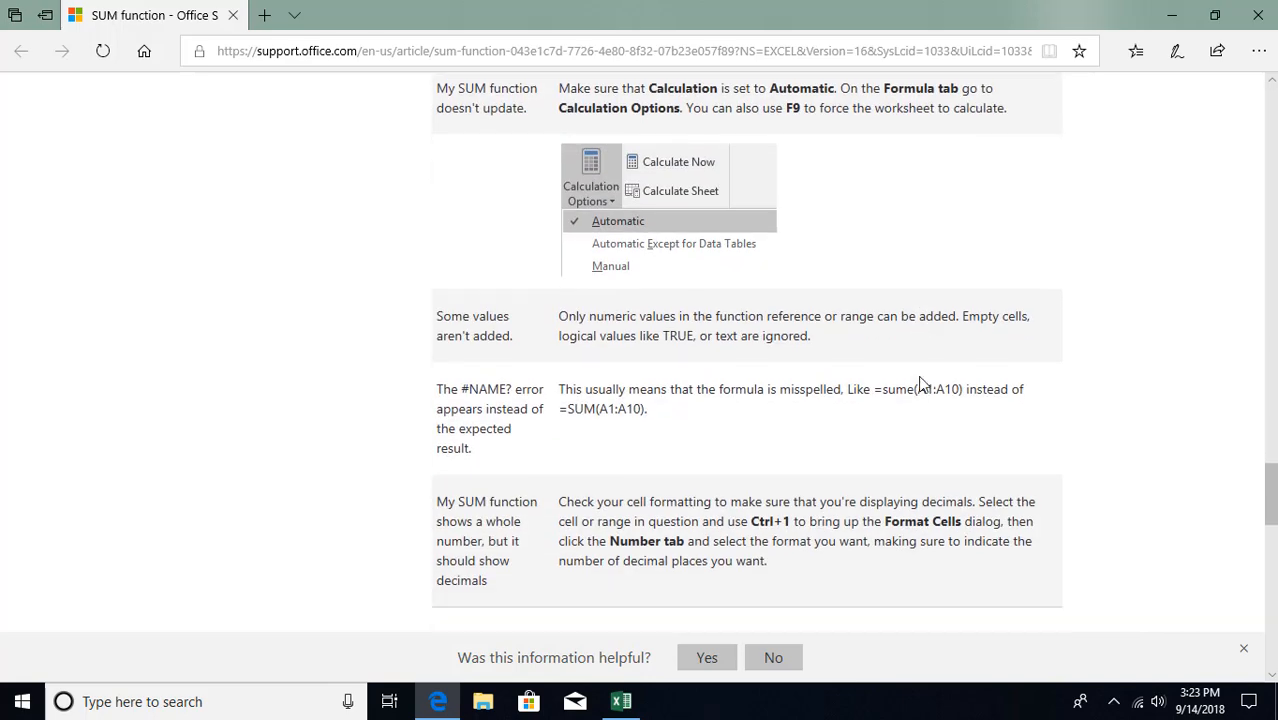
{"action": "scroll", "coordinate": [893, 404], "scroll_direction": "down", "scroll_amount": 2}
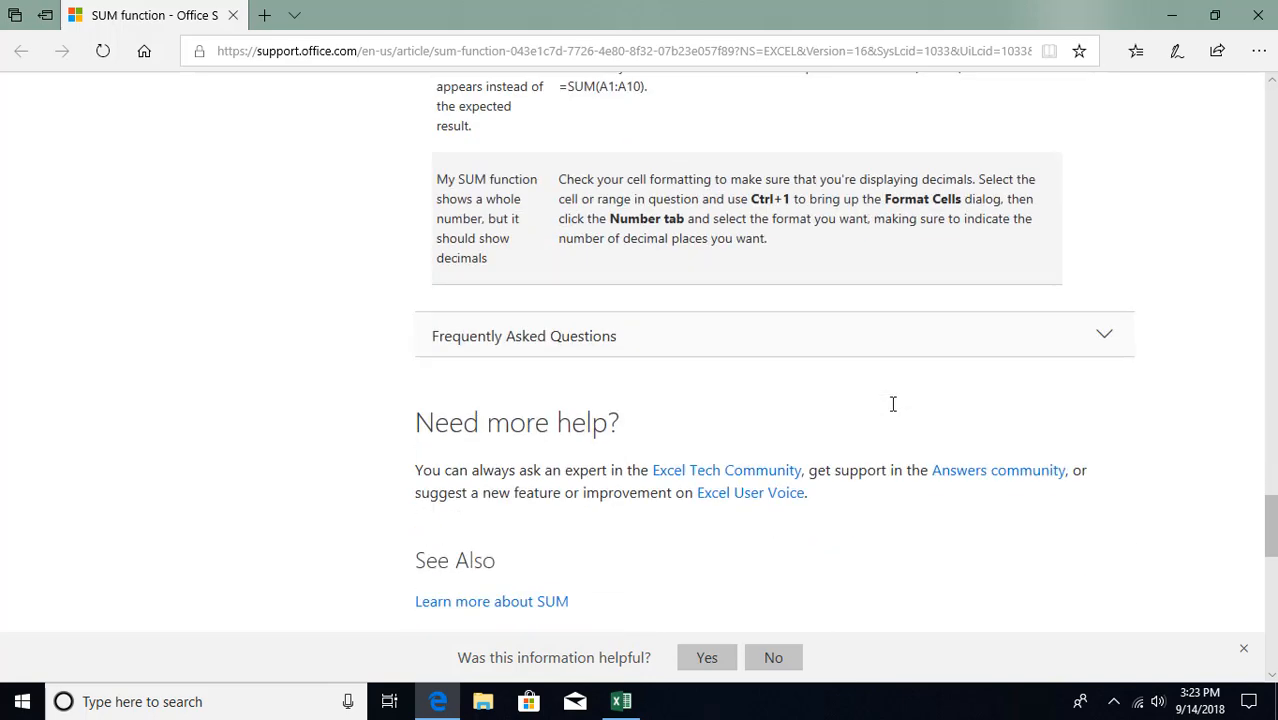
{"action": "left_click", "coordinate": [917, 341]}
{"action": "scroll", "coordinate": [916, 360], "scroll_direction": "down", "scroll_amount": 9}
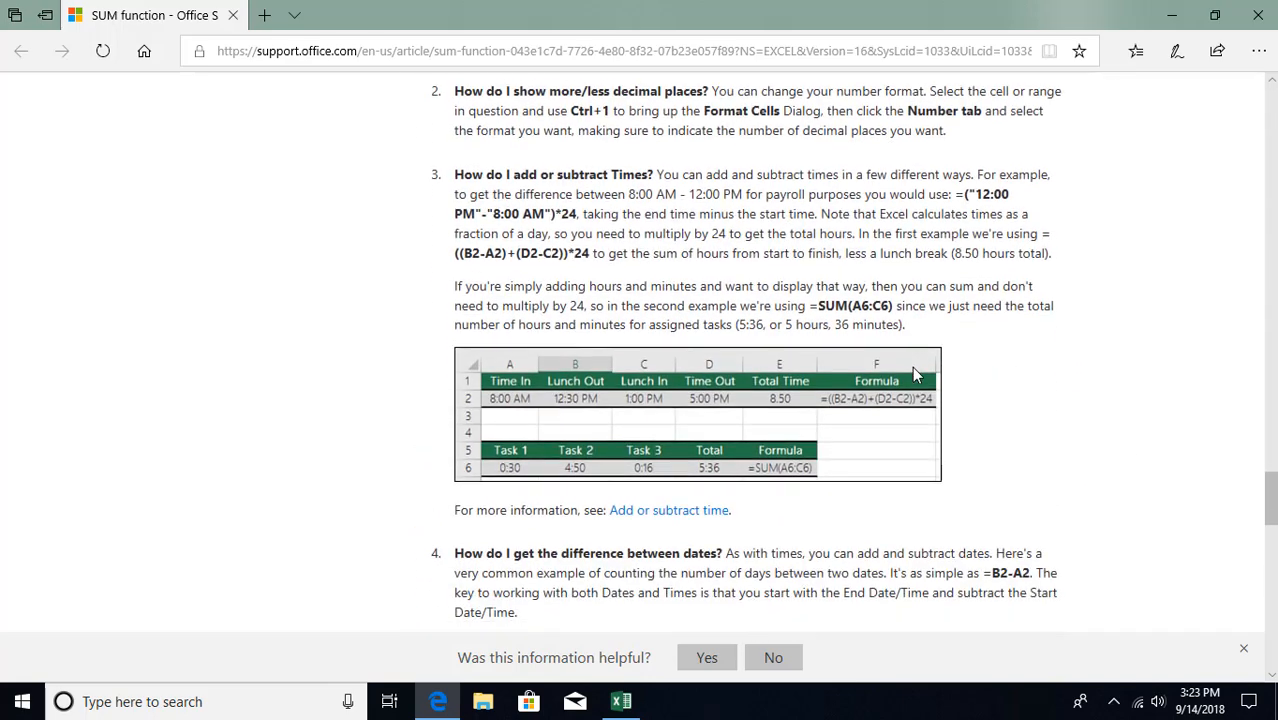
{"action": "scroll", "coordinate": [913, 375], "scroll_direction": "down", "scroll_amount": 1}
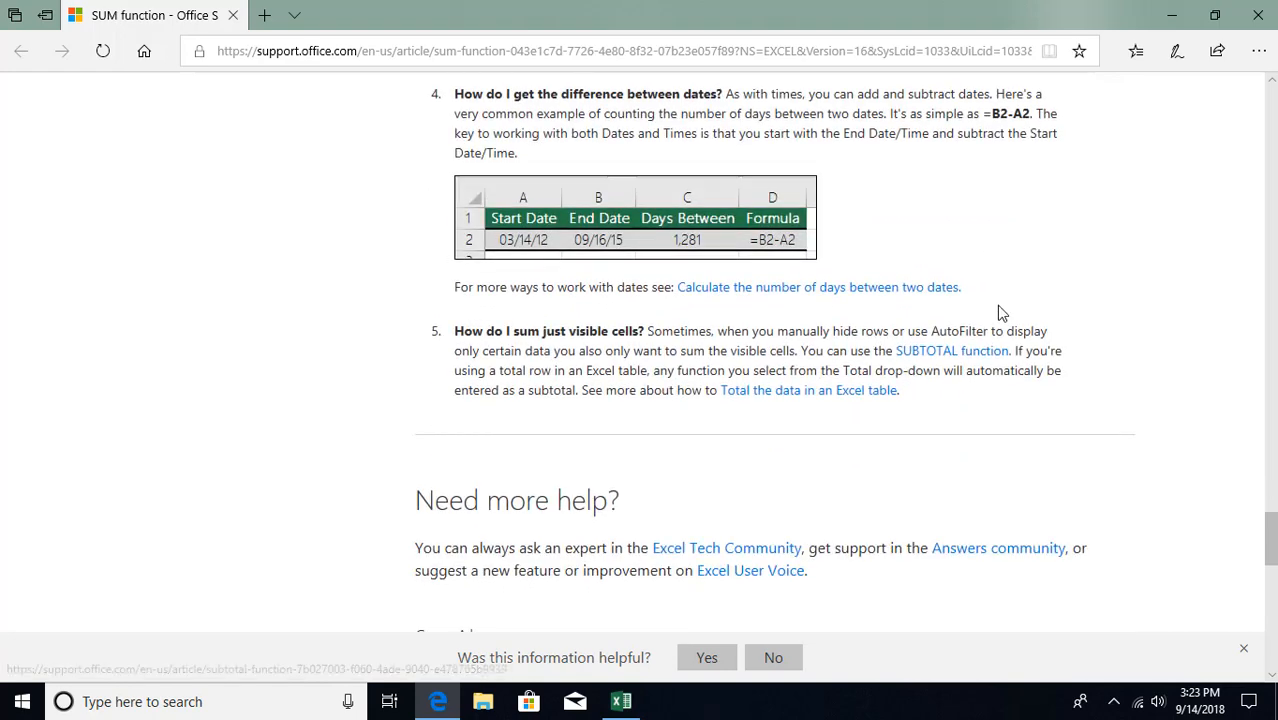
{"action": "left_click", "coordinate": [1259, 18]}
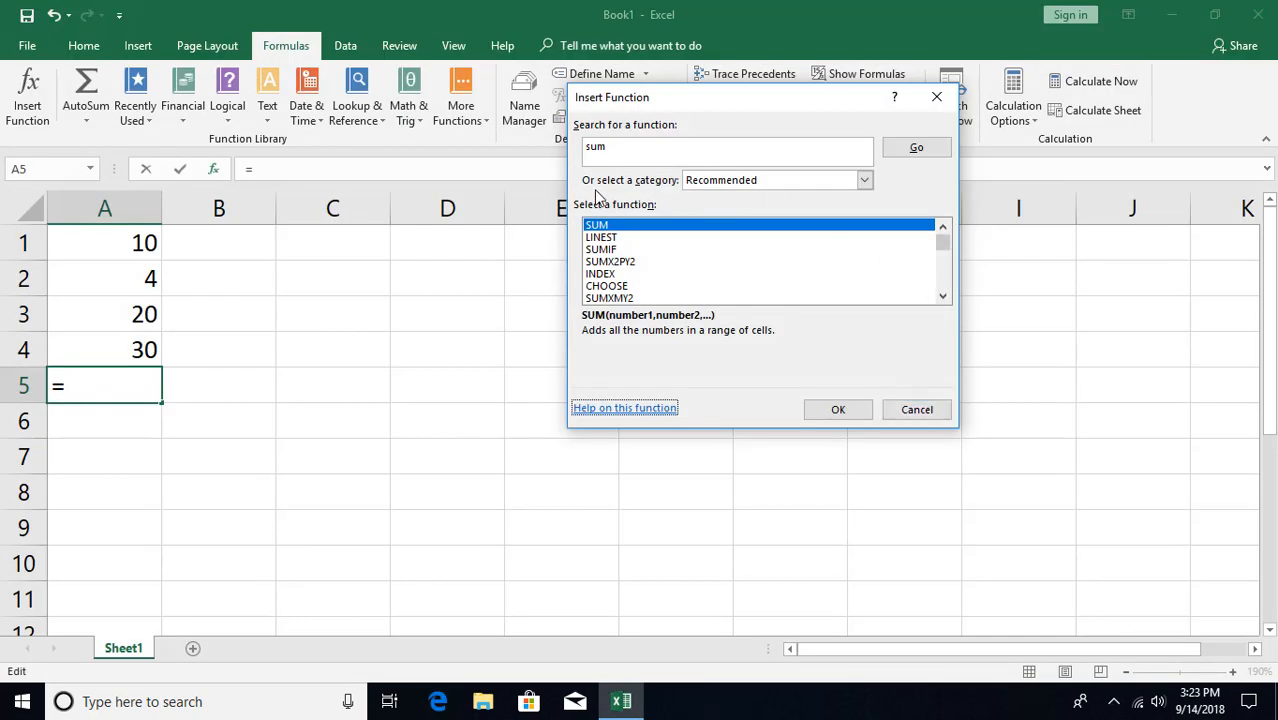
Open SUM's Function Arguments and replace A1:A4 with the numbers 10, 34, 44, 44, 34, 23.
{"action": "left_click", "coordinate": [838, 412]}
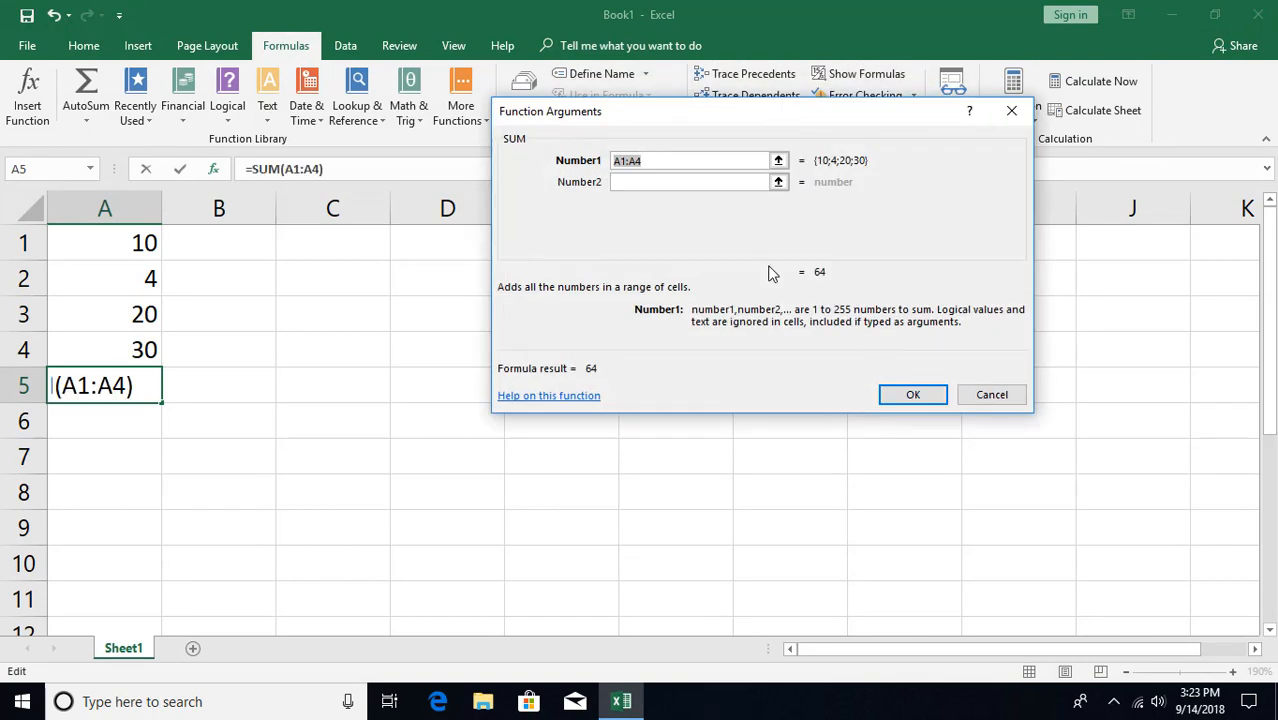
{"action": "left_click_drag", "start_coordinate": [722, 123], "coordinate": [674, 216]}
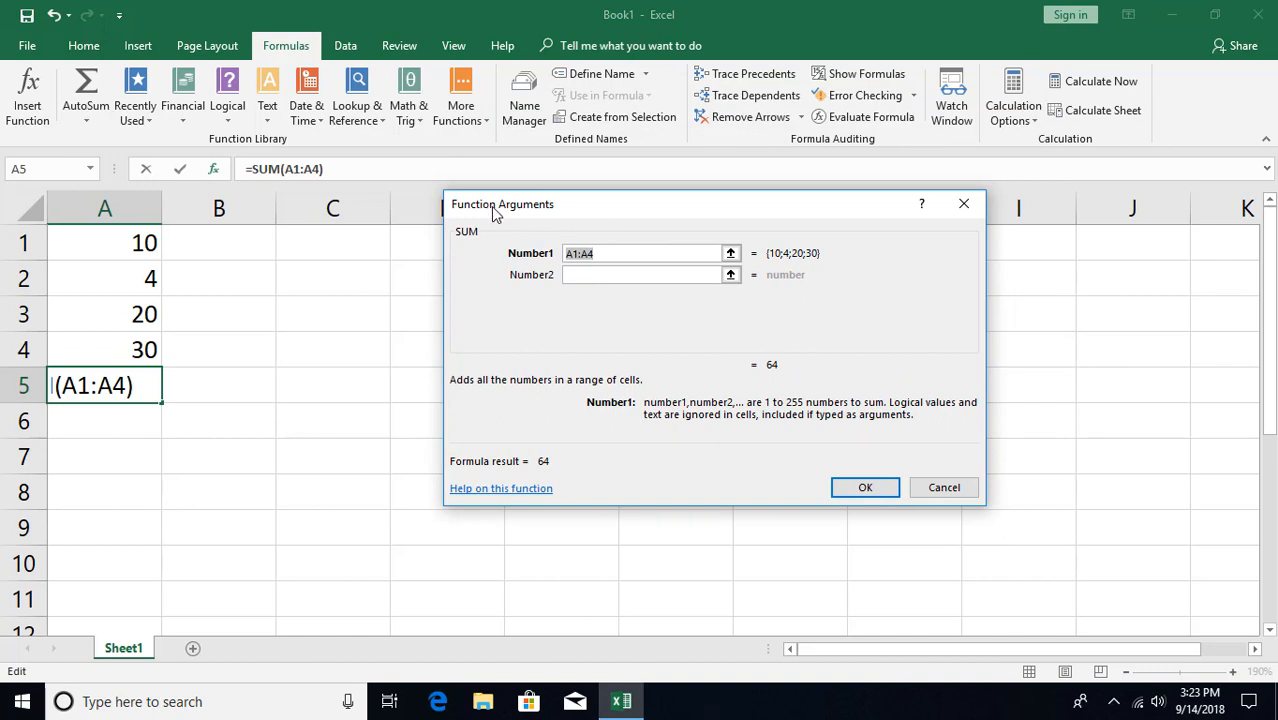
{"action": "left_click", "coordinate": [612, 255]}
{"action": "left_click_drag", "start_coordinate": [598, 252], "coordinate": [530, 244]}
{"action": "type", "text": "10"}
{"action": "key", "text": "Tab"}
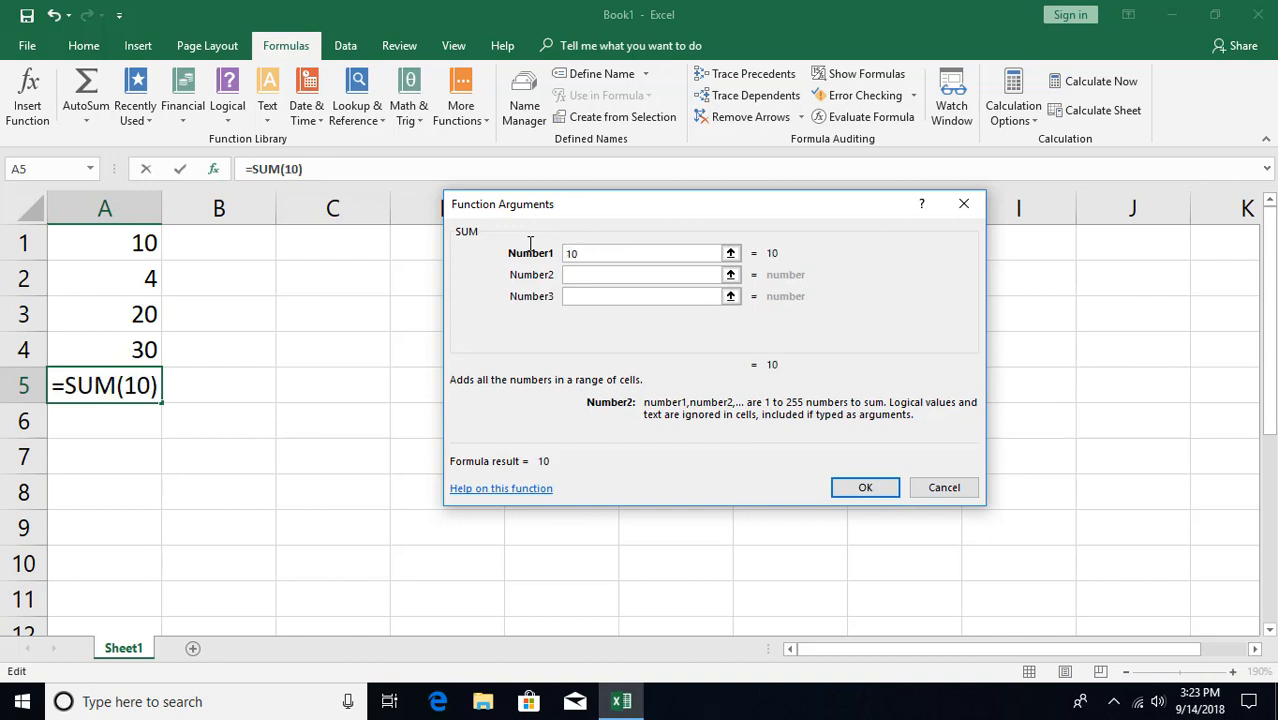
{"action": "type", "text": "34"}
{"action": "key", "text": "Tab"}
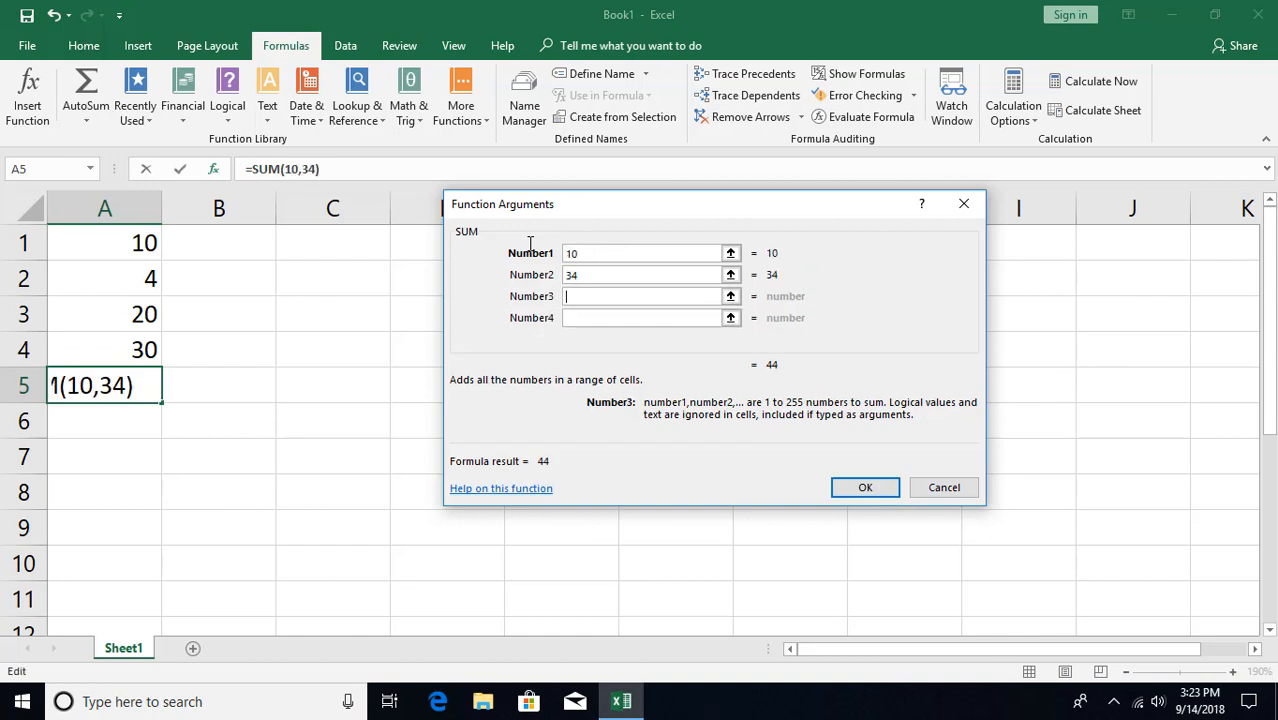
{"action": "type", "text": "44"}
{"action": "key", "text": "Tab"}
{"action": "type", "text": "44,"}
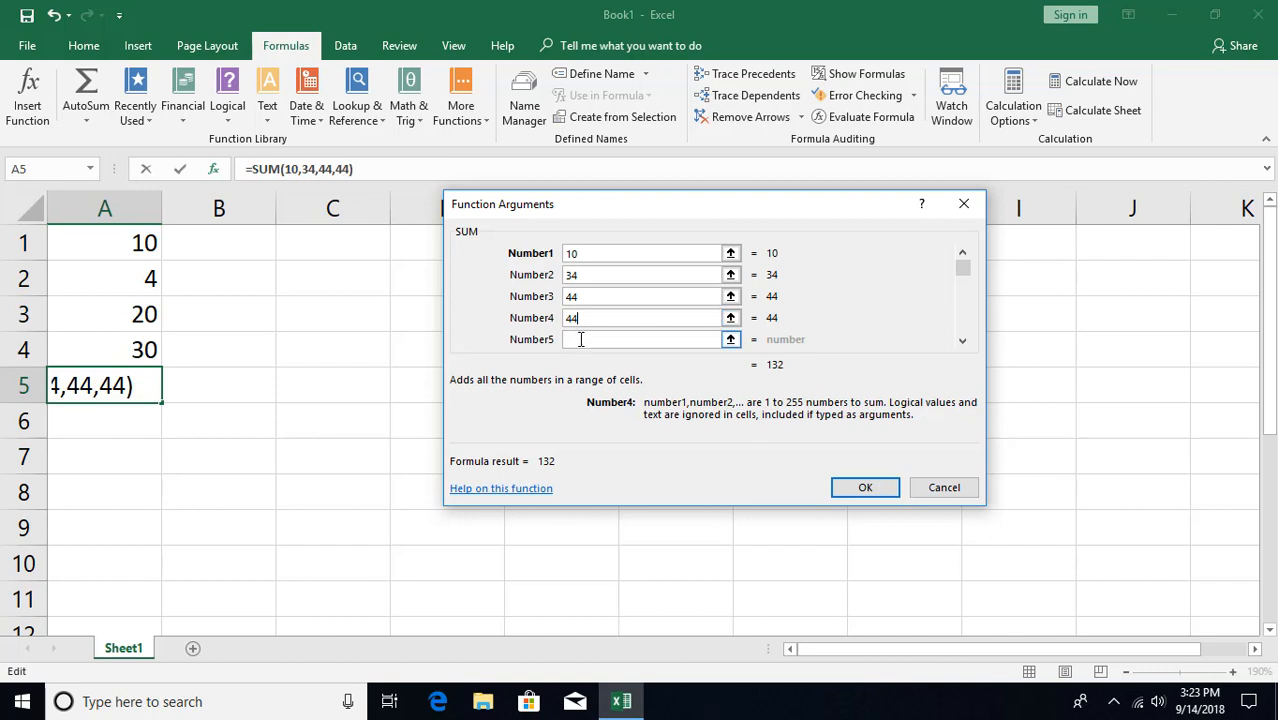
{"action": "type", "text": "34"}
{"action": "key", "text": "Tab"}
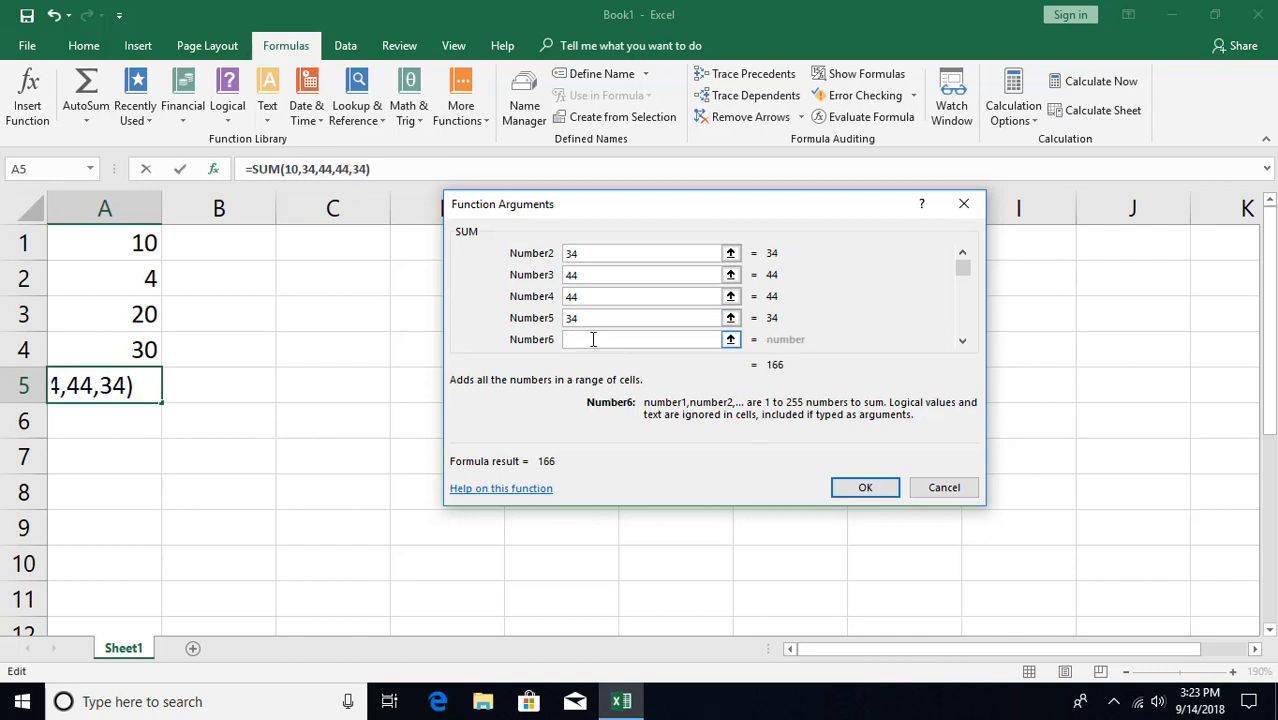
{"action": "type", "text": "23"}
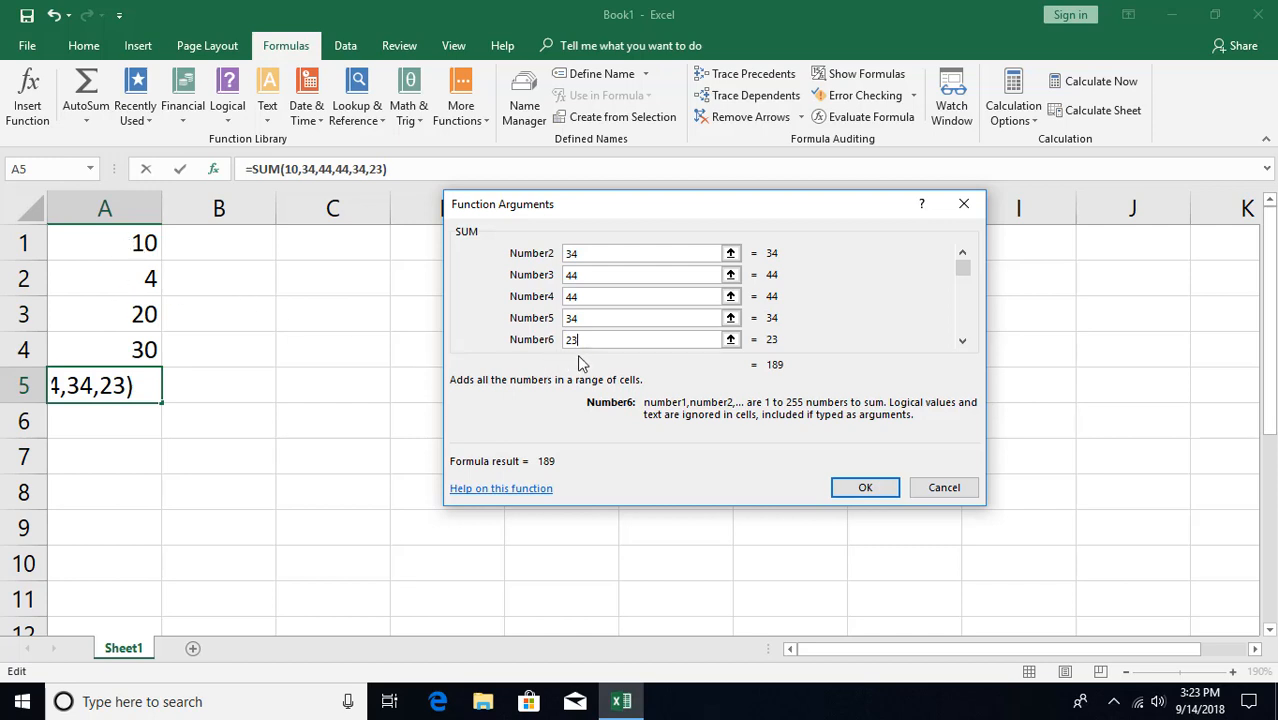
Delete all six typed arguments, leaving =SUM() with no arguments.
{"action": "key", "text": "BackSpace"}
{"action": "key", "text": "BackSpace"}
{"action": "key", "text": "shift+Tab"}
{"action": "key", "text": "BackSpace"}
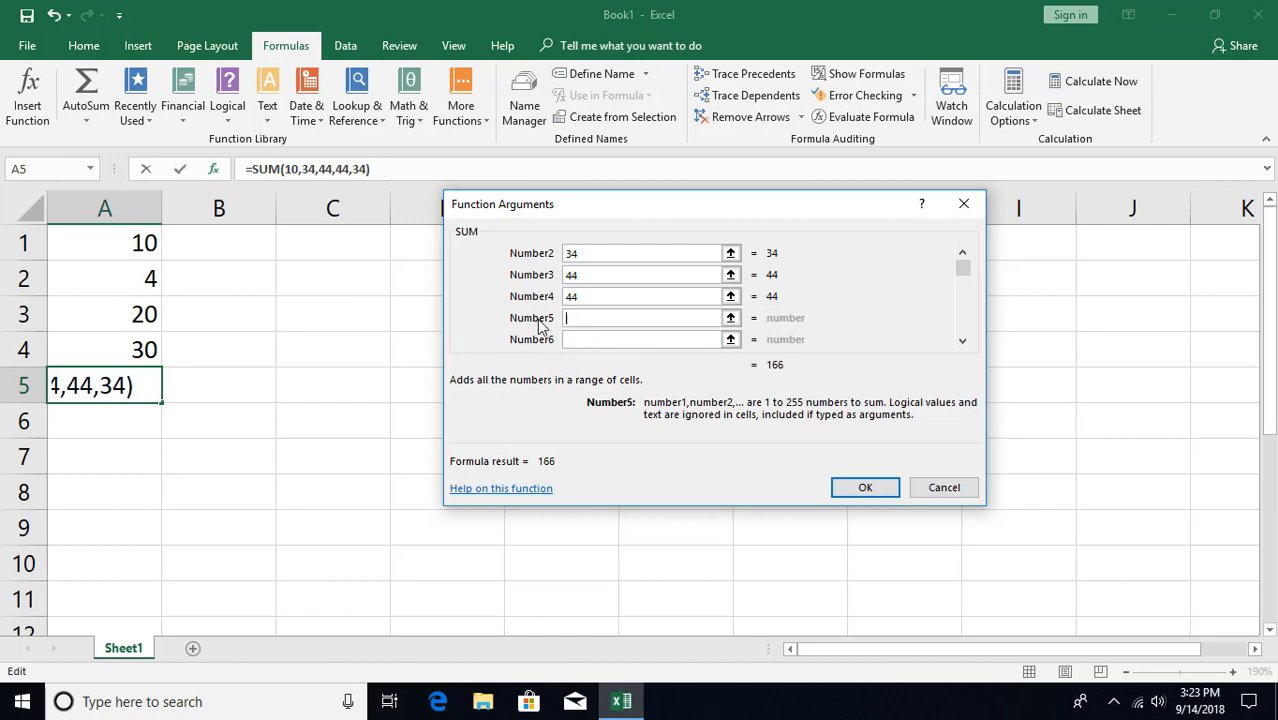
{"action": "key", "text": "shift+Tab"}
{"action": "key", "text": "BackSpace"}
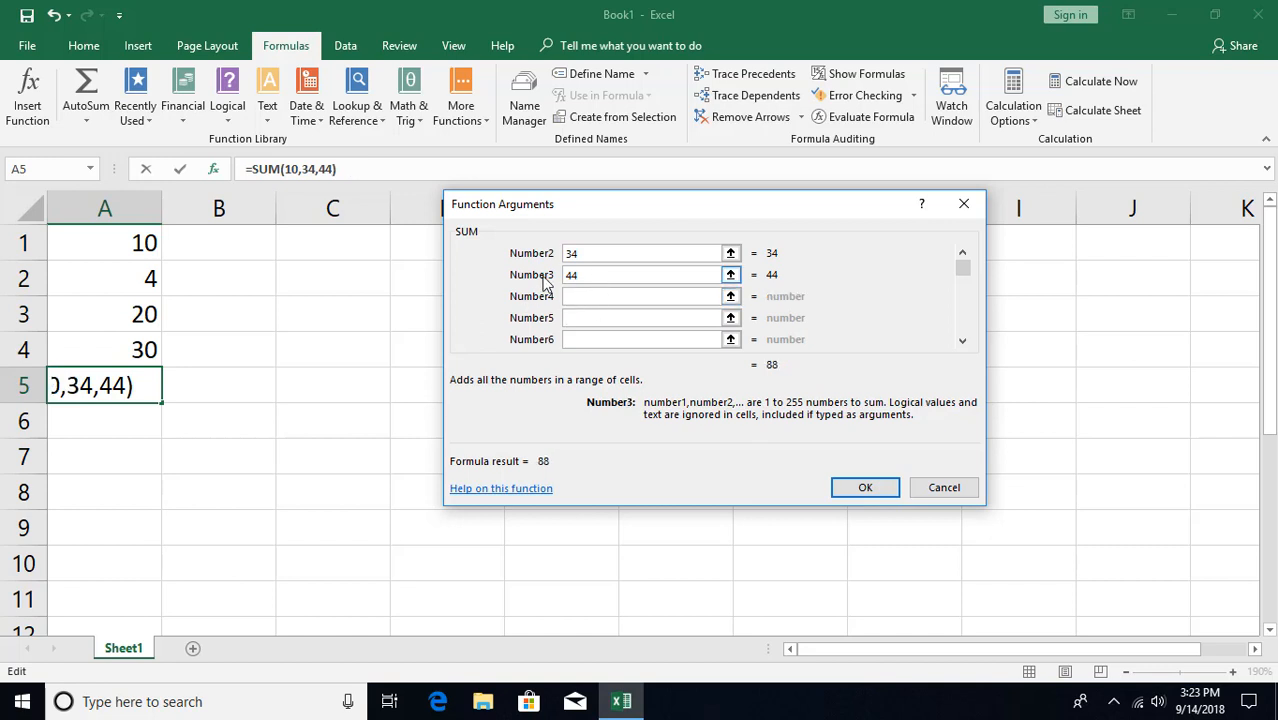
{"action": "key", "text": "shift+Tab"}
{"action": "key", "text": "BackSpace"}
{"action": "key", "text": "shift+Tab"}
{"action": "key", "text": "BackSpace"}
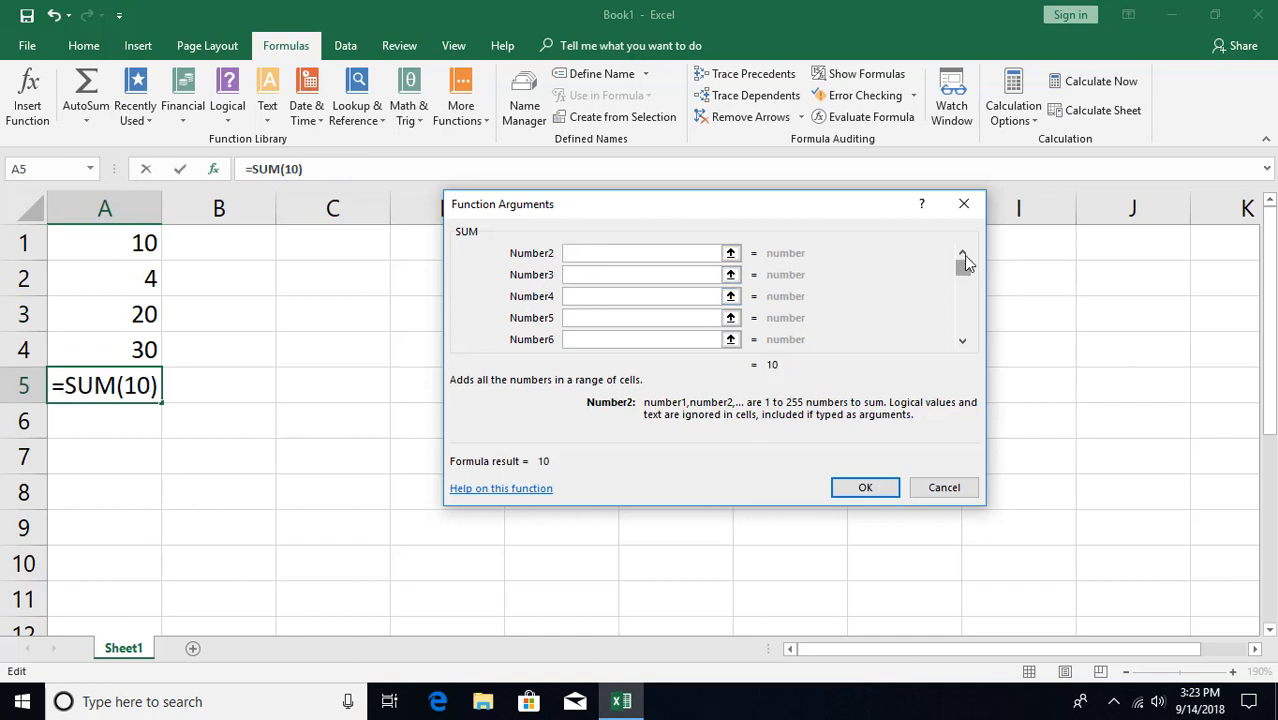
{"action": "key", "text": "shift+Tab"}
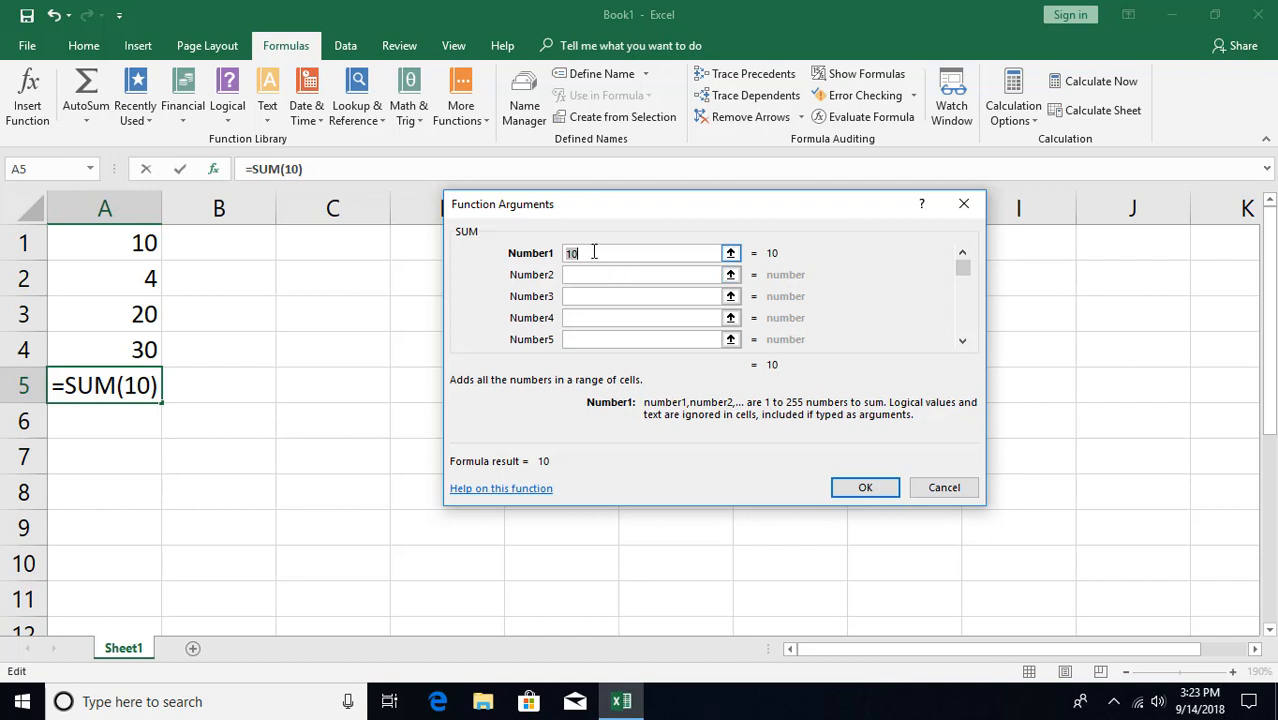
{"action": "key", "text": "BackSpace"}
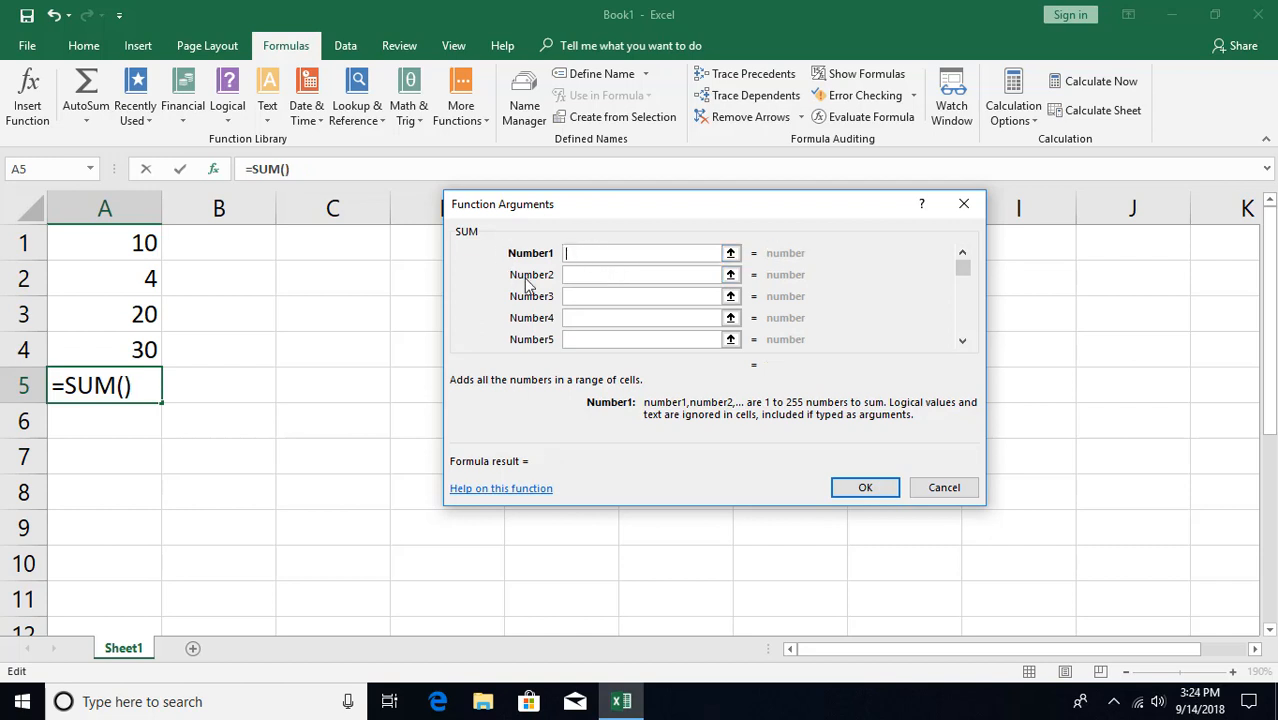
Set Number1 to A1:A4 by dragging over the cells and confirm, giving 64.
{"action": "left_click", "coordinate": [121, 242]}
{"action": "left_click_drag", "start_coordinate": [121, 242], "coordinate": [120, 340]}
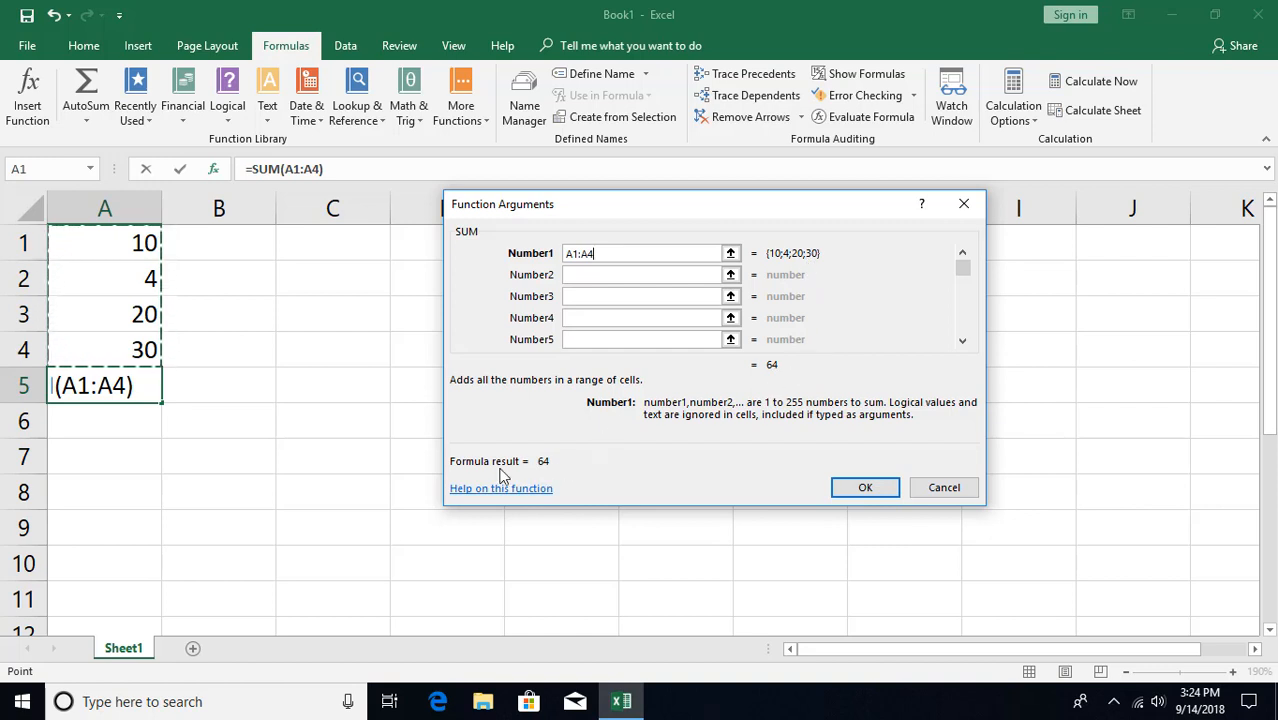
{"action": "left_click", "coordinate": [848, 488]}
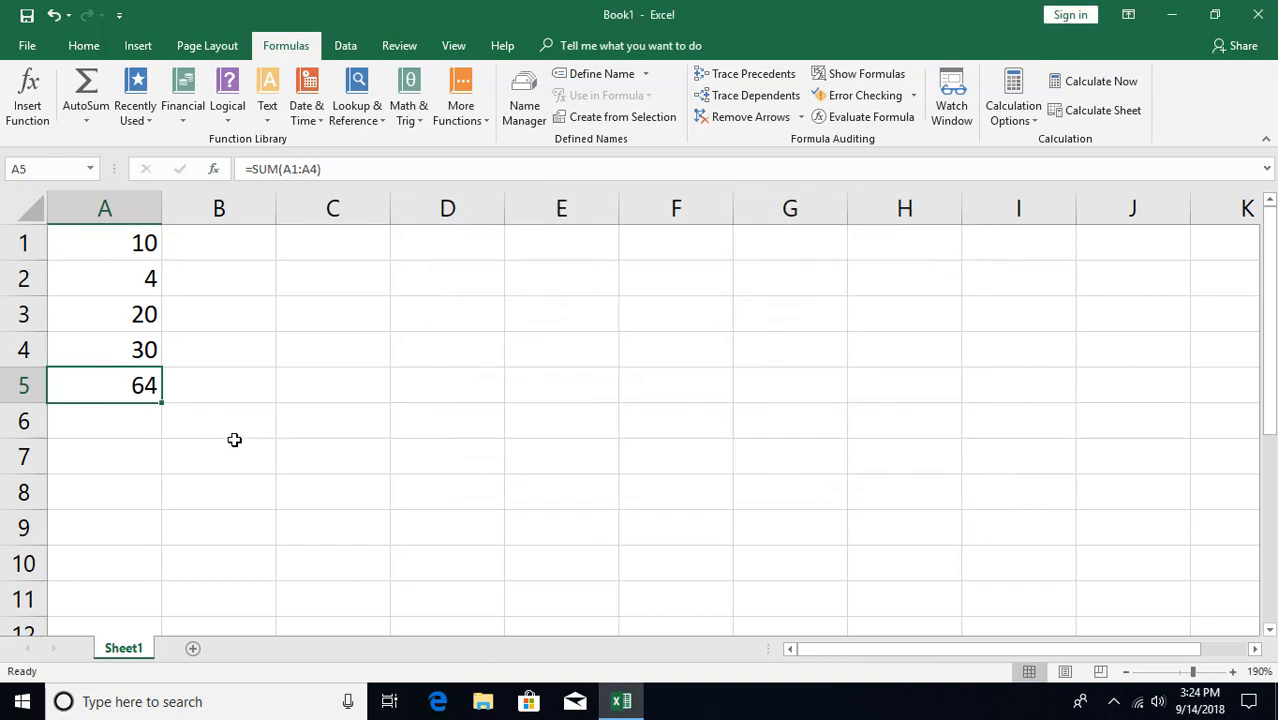